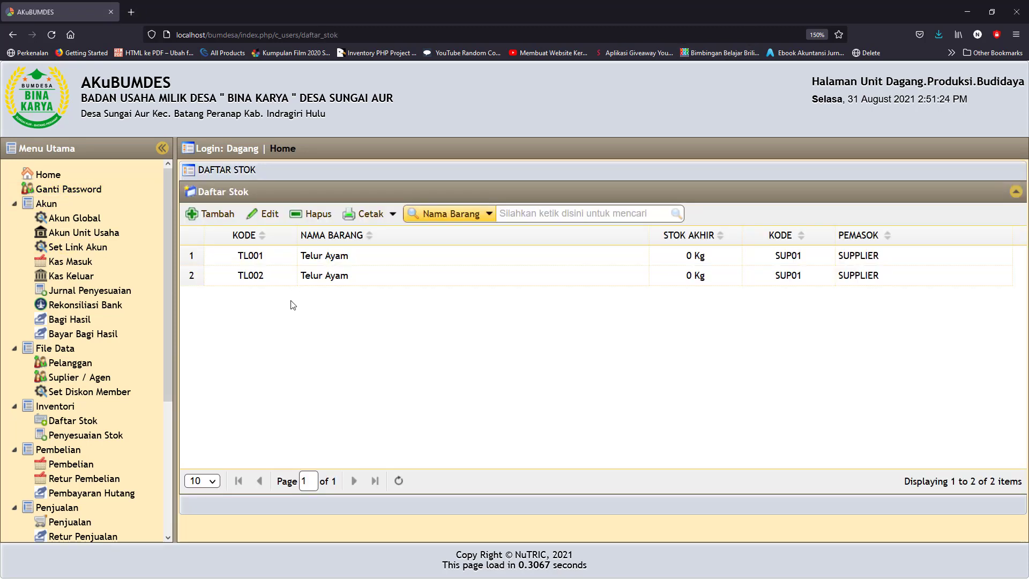
click(250, 259)
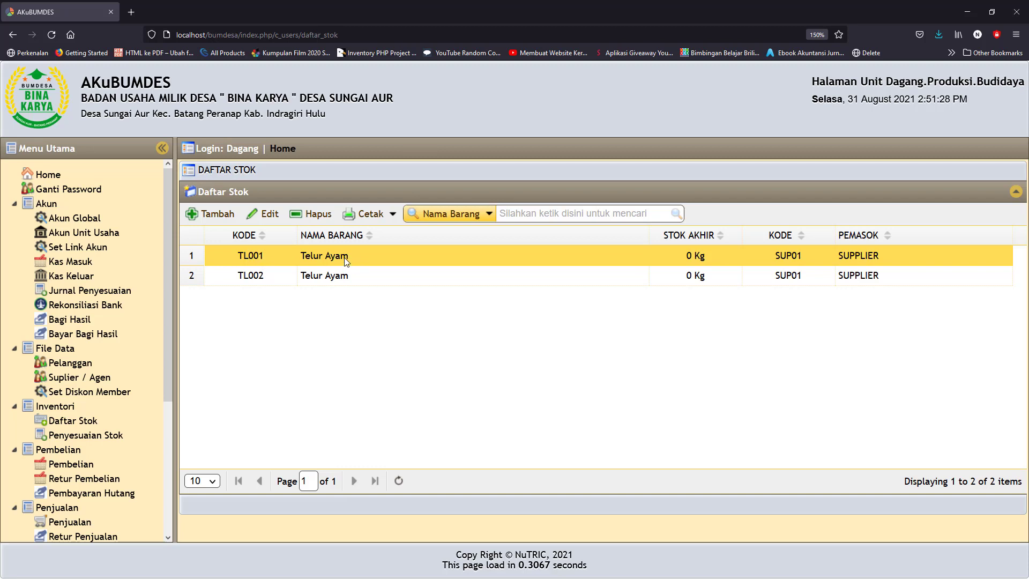
click(255, 283)
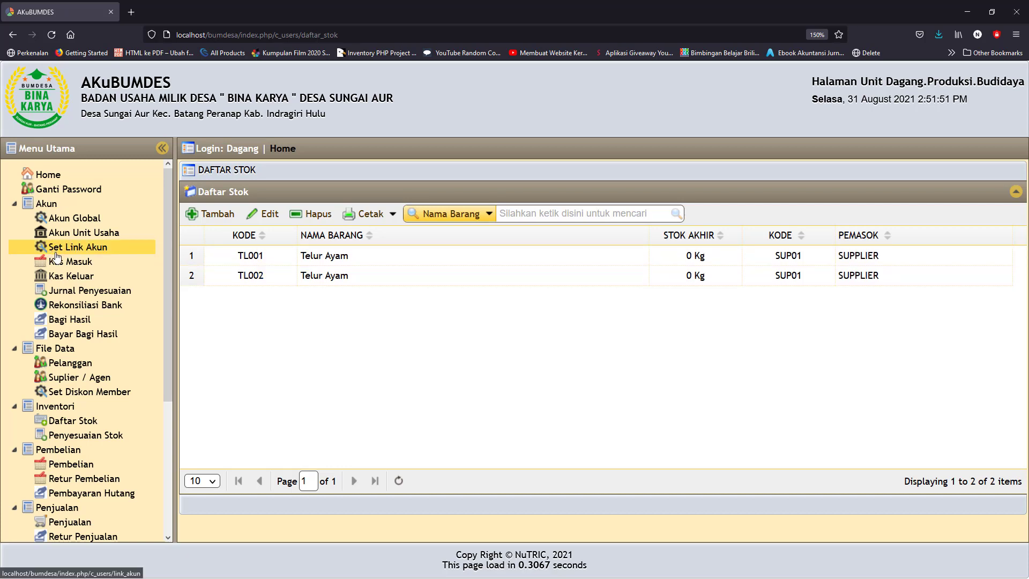
Start a new Kas Masuk entry dated 31-08-2021 with 1111 as the Kas/Bank debit ledger account
click(69, 264)
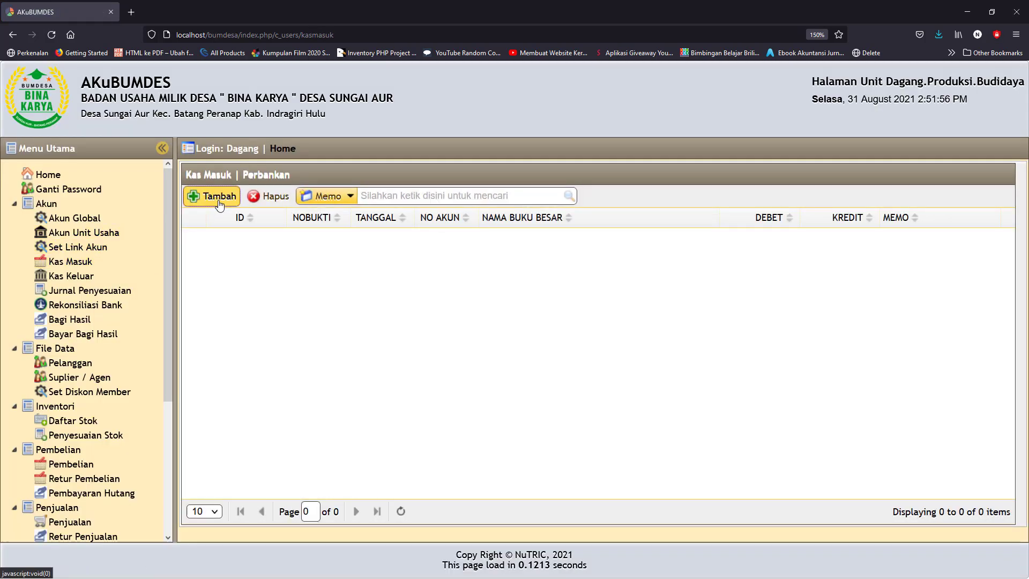
click(215, 196)
click(368, 194)
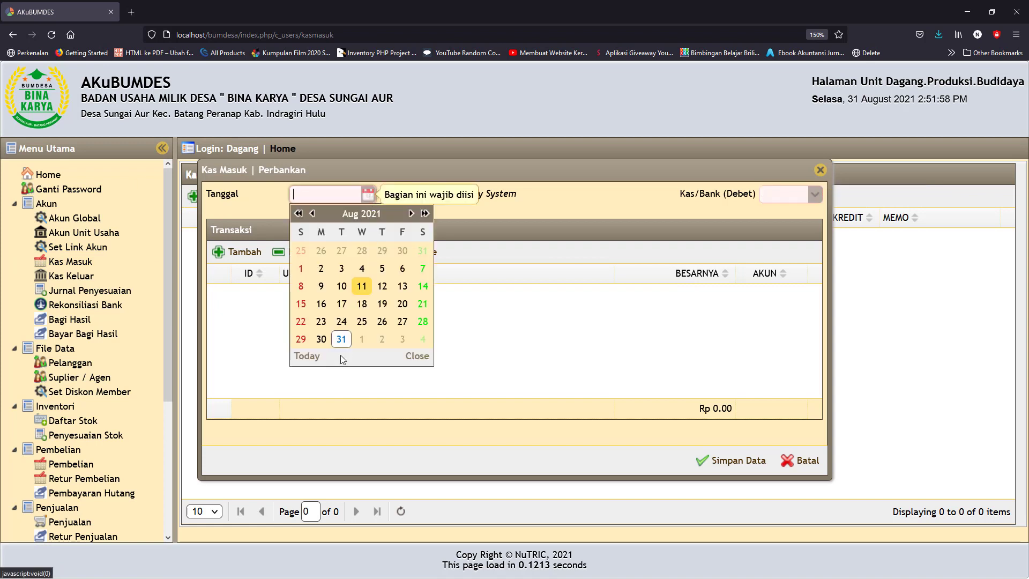
click(340, 340)
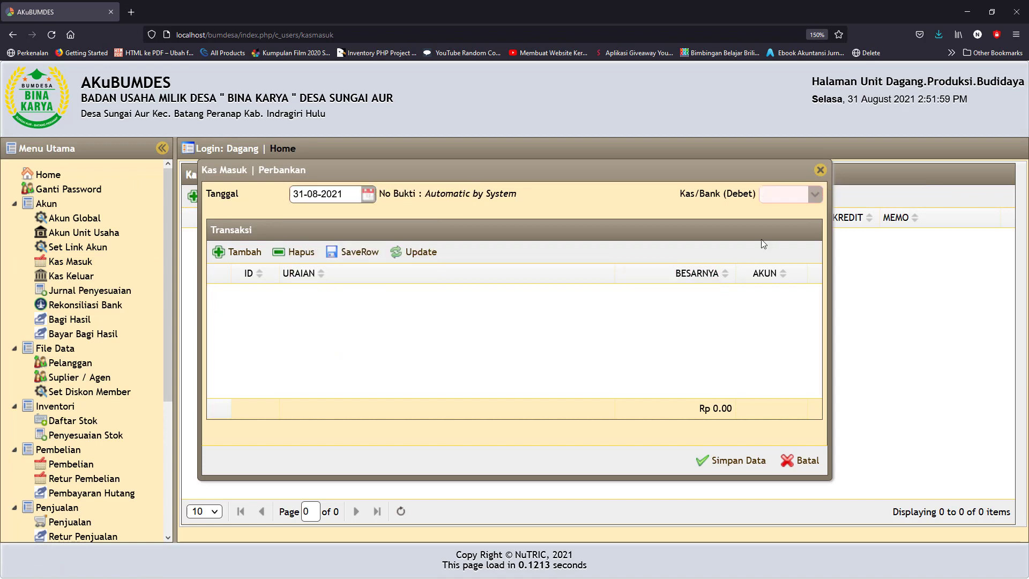
click(814, 195)
click(696, 234)
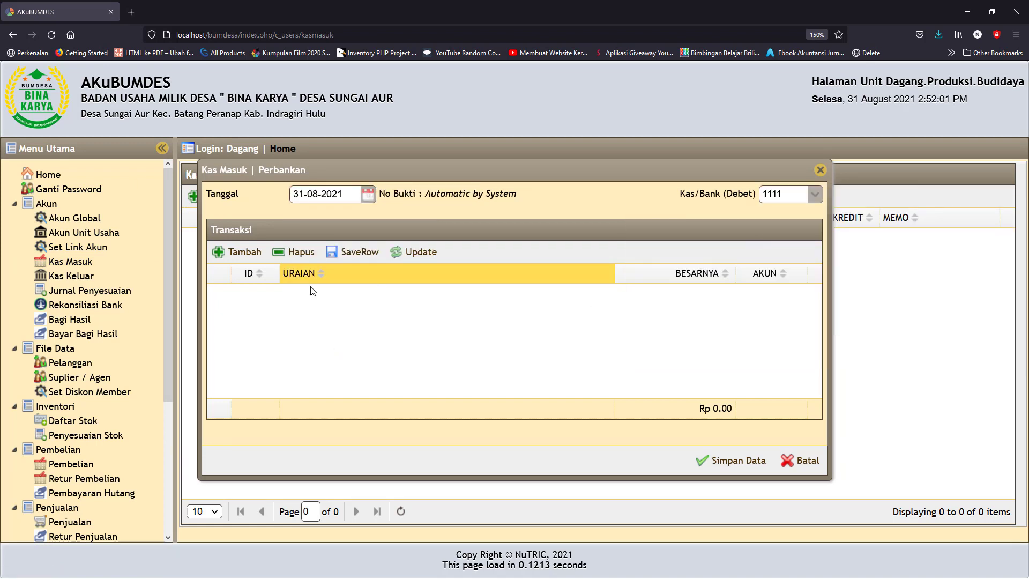
Create a transaction line for the Modal BUMDes account with the description "Modal Awal Toko"
click(247, 254)
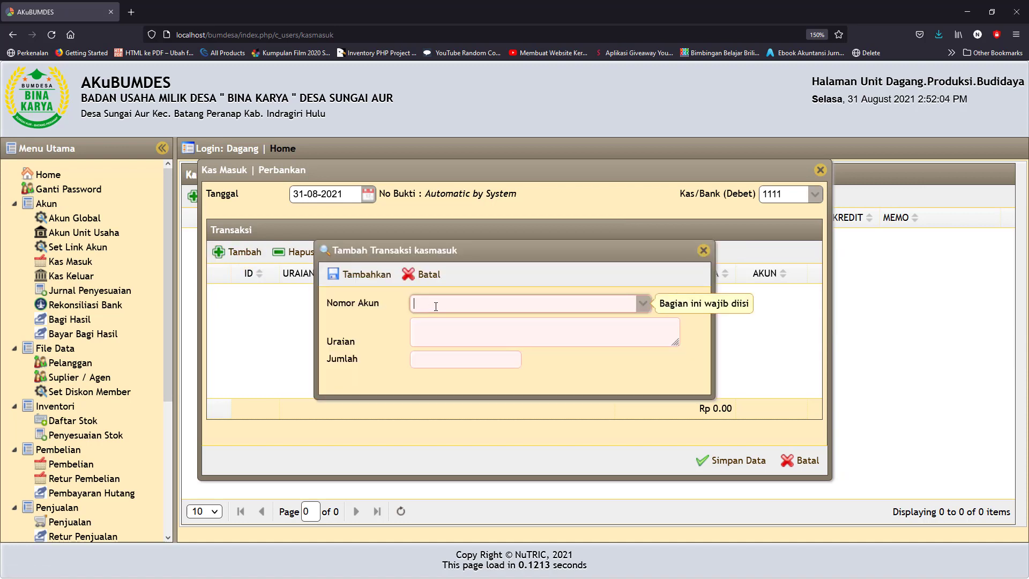
text(modal)
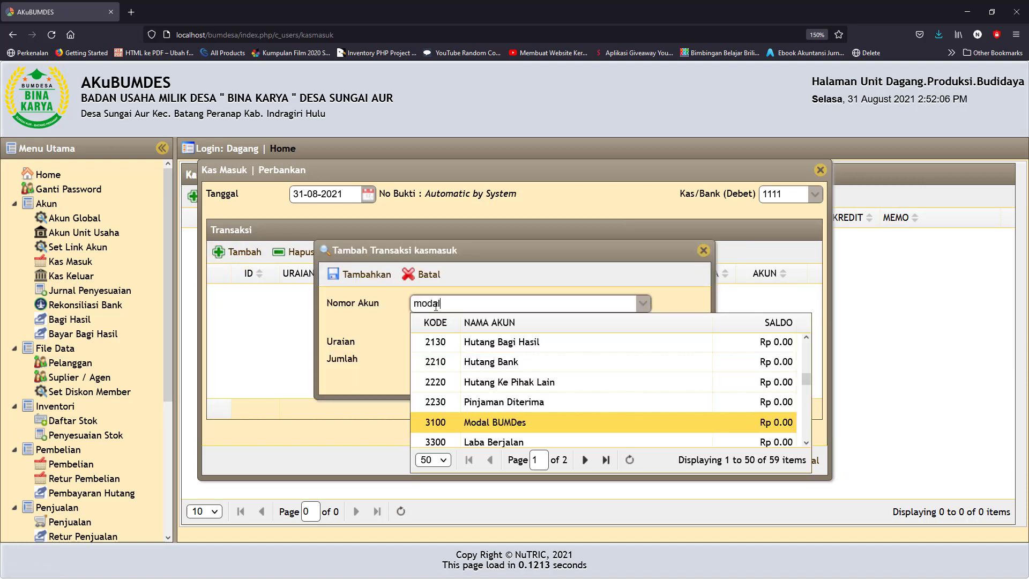
click(483, 422)
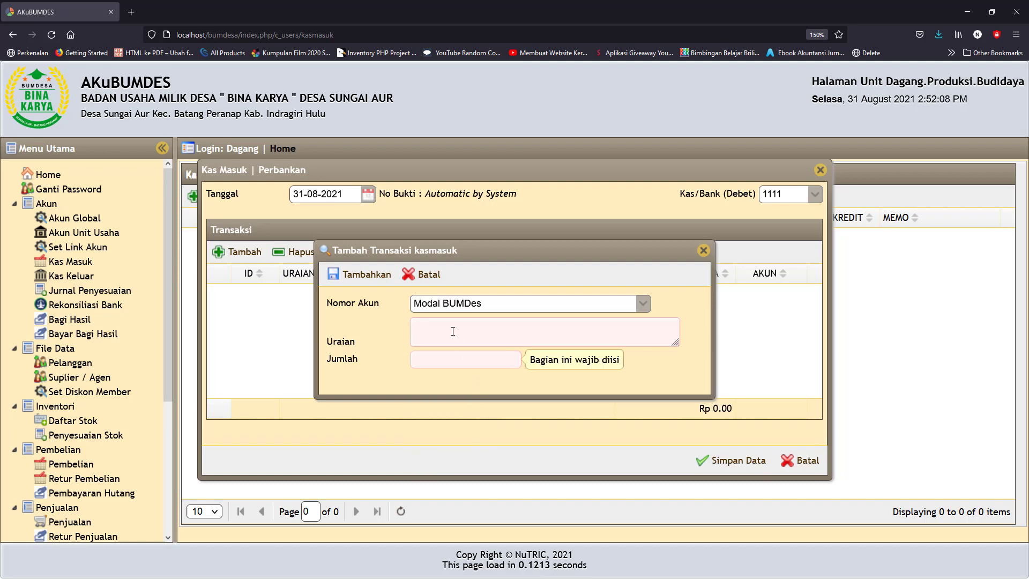
click(451, 327)
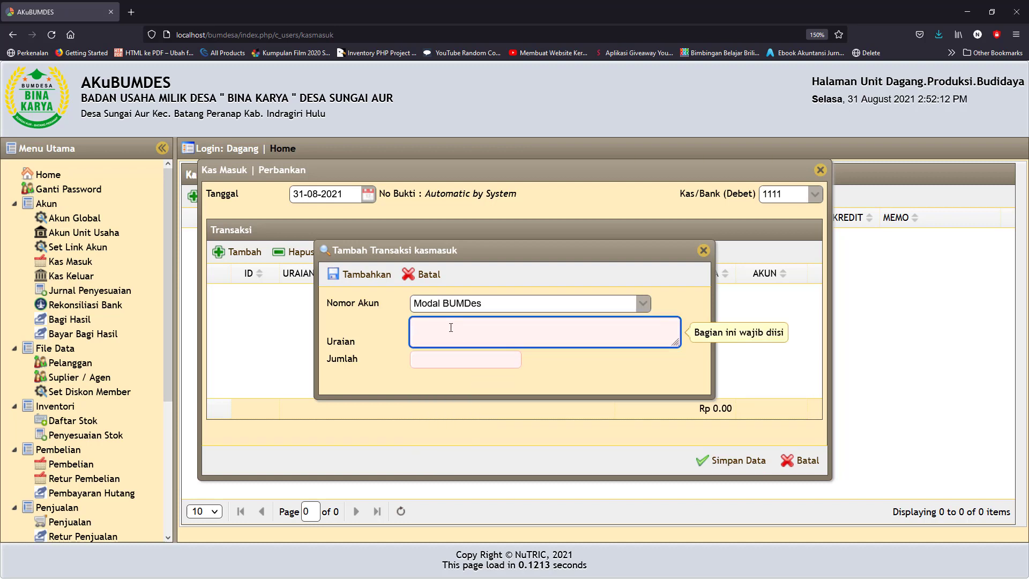
text(Modal Aw)
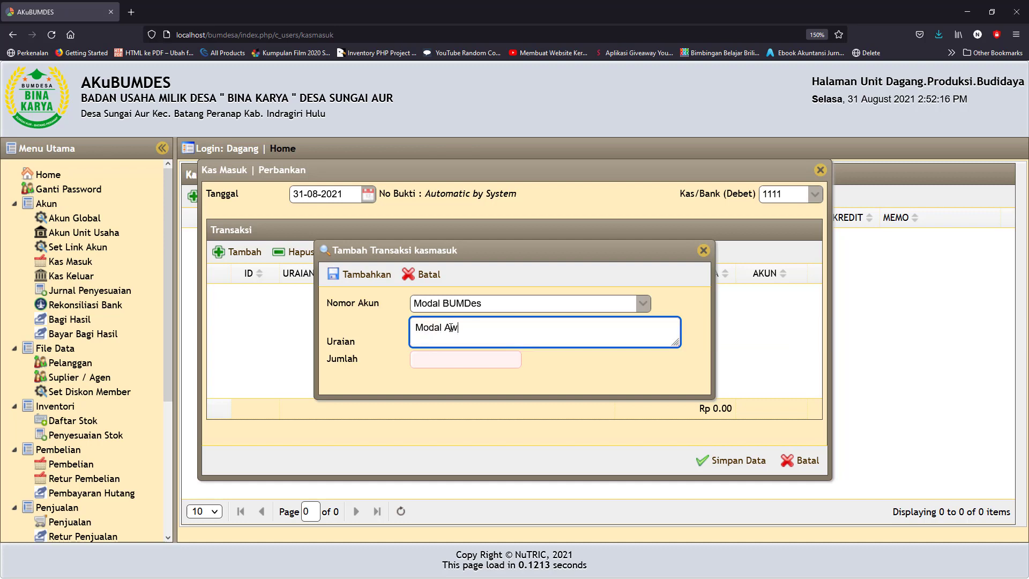
text(al Toko)
Set the transaction amount to Rp 200.000, add the line and save the cash receipt
click(423, 359)
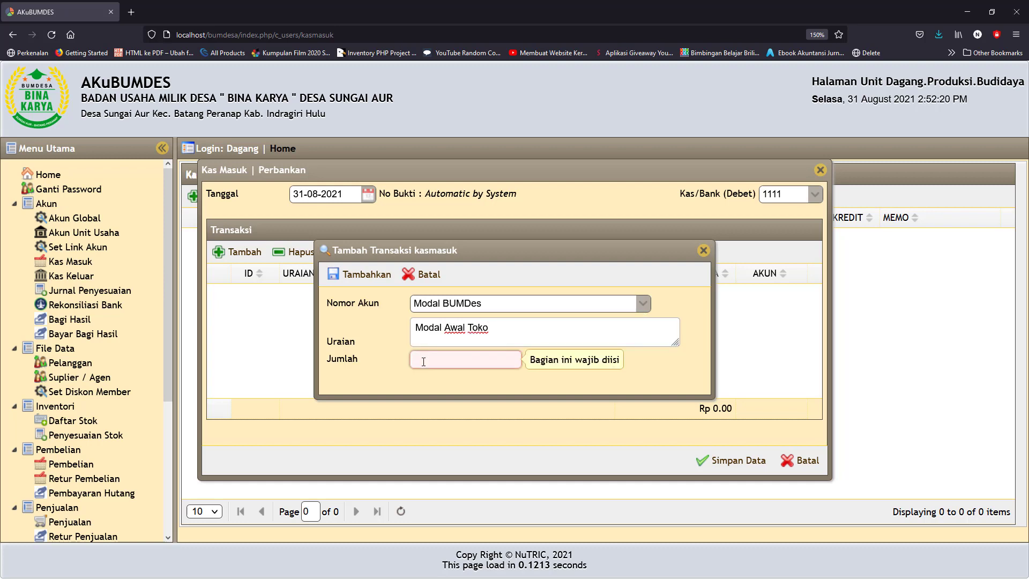
text(20)
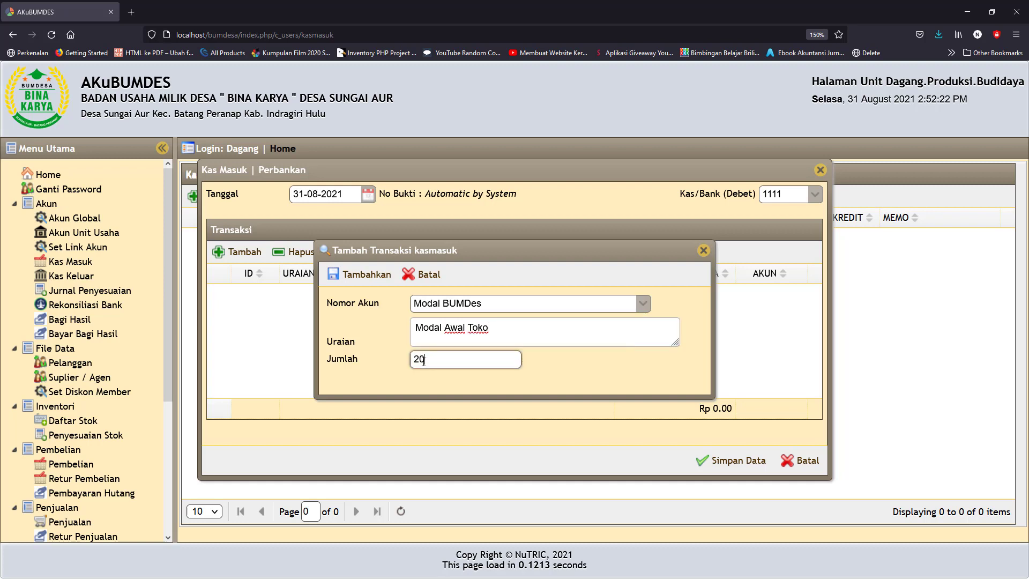
text(0.00000)
click(568, 367)
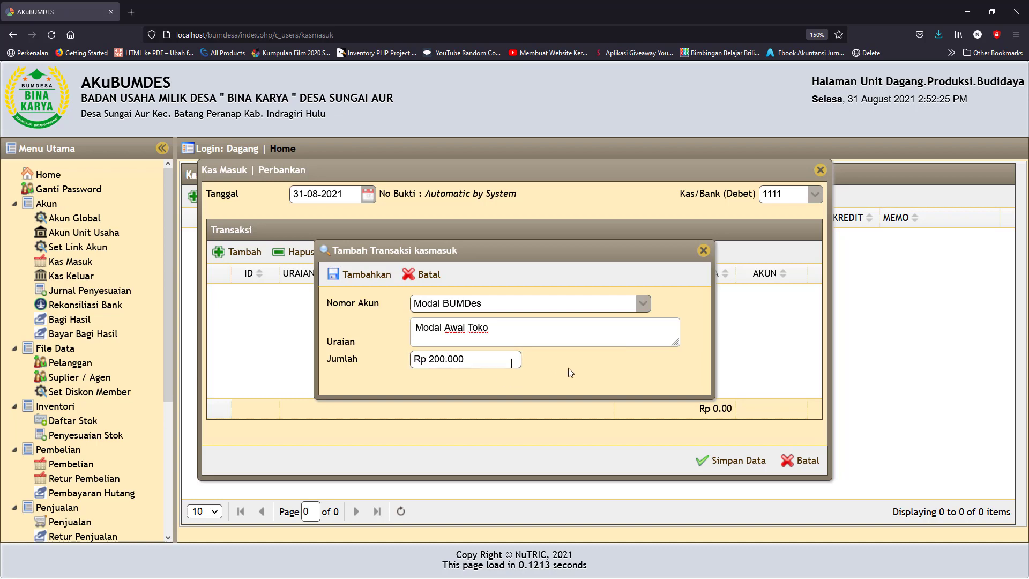
click(370, 278)
click(732, 460)
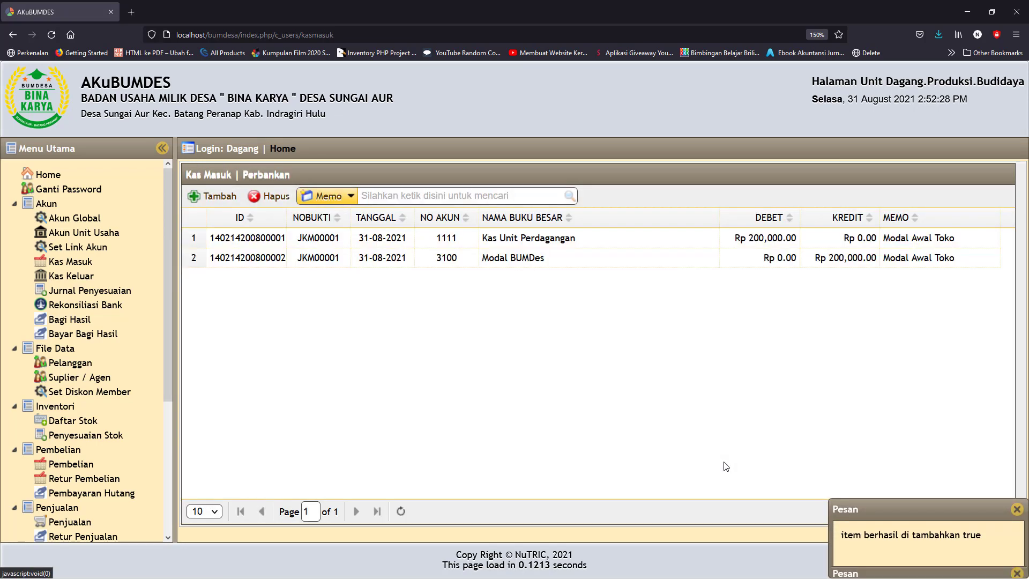
Start a new stock adjustment (Penyesuaian Stok) dated 31-08-2021 and add item TL001 Telur Ayam to it
click(74, 438)
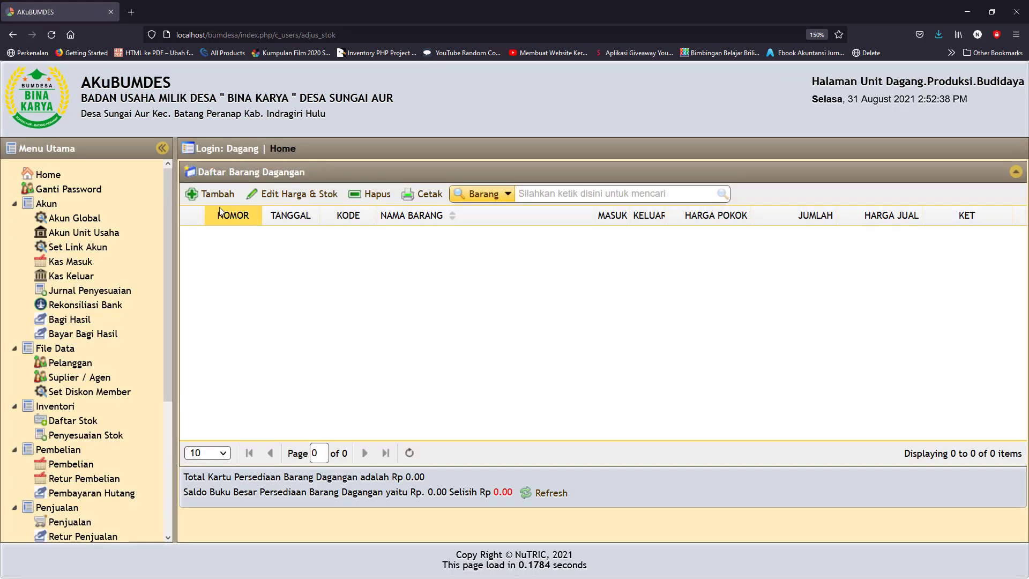
click(211, 196)
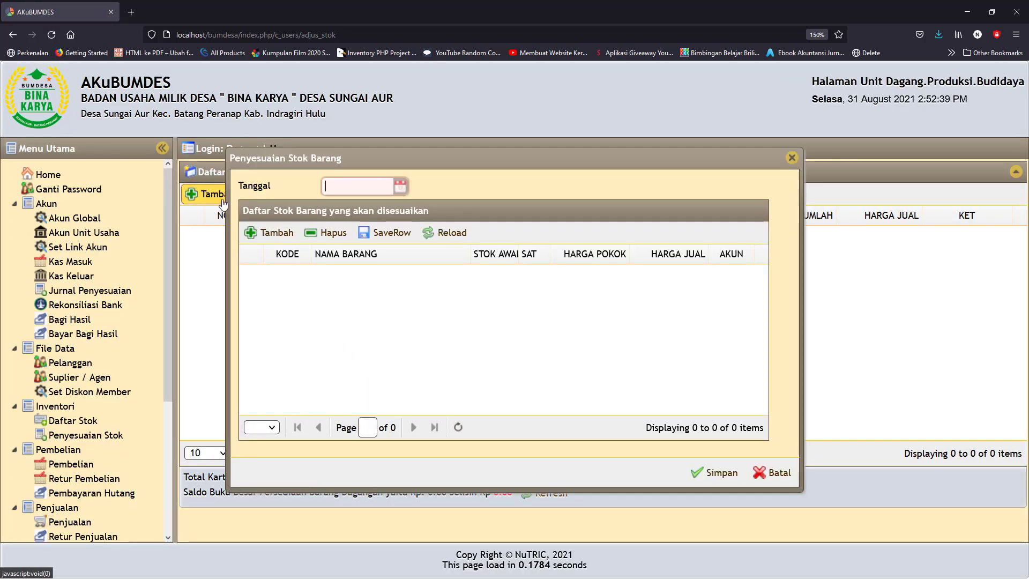
click(400, 185)
click(375, 329)
click(271, 232)
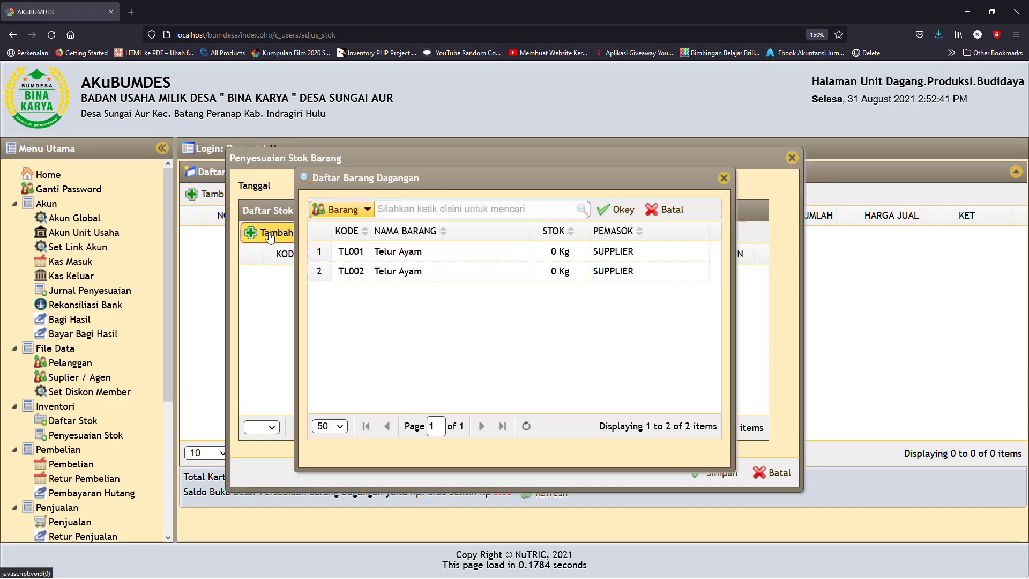
click(618, 210)
Set TL001's Harga Pokok to 20000 and Harga Jual to 22500, and save the stock adjustment
click(498, 280)
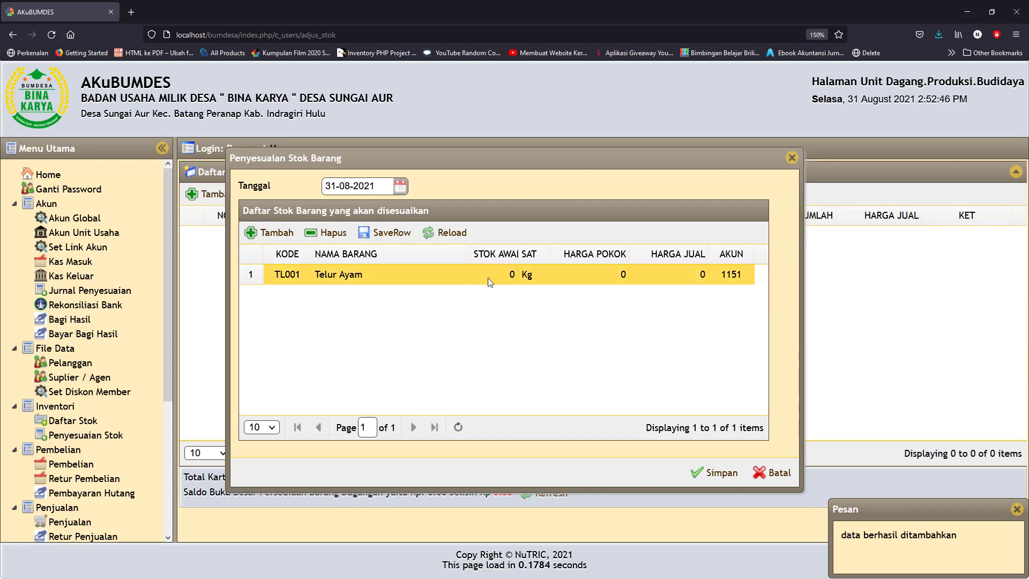
click(593, 274)
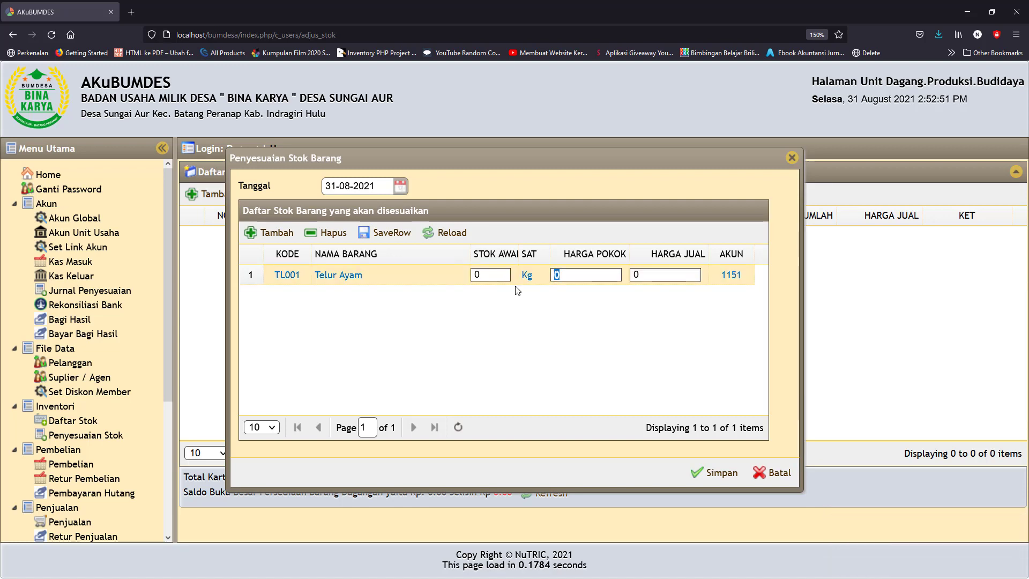
text(20000)
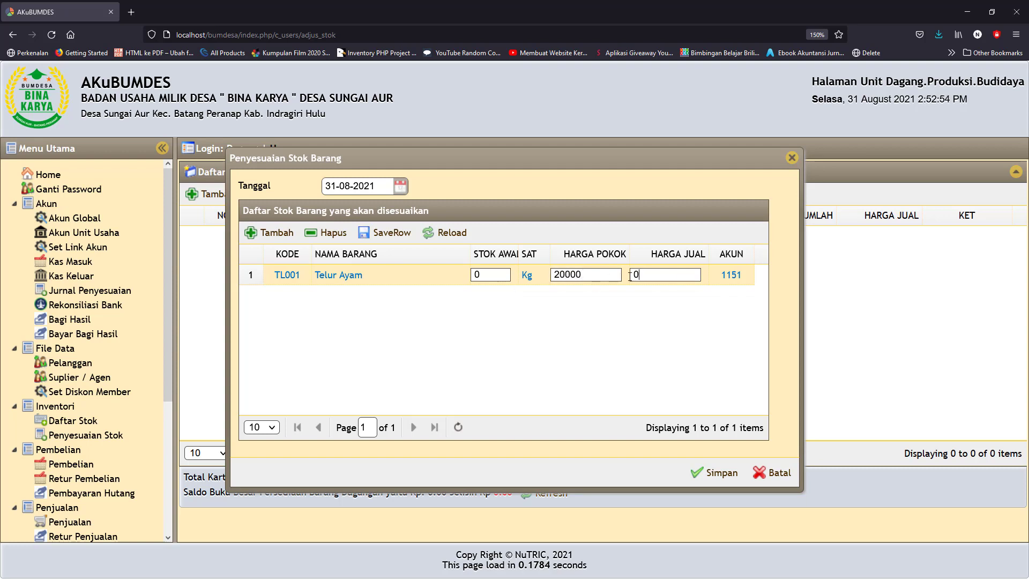
text(22500)
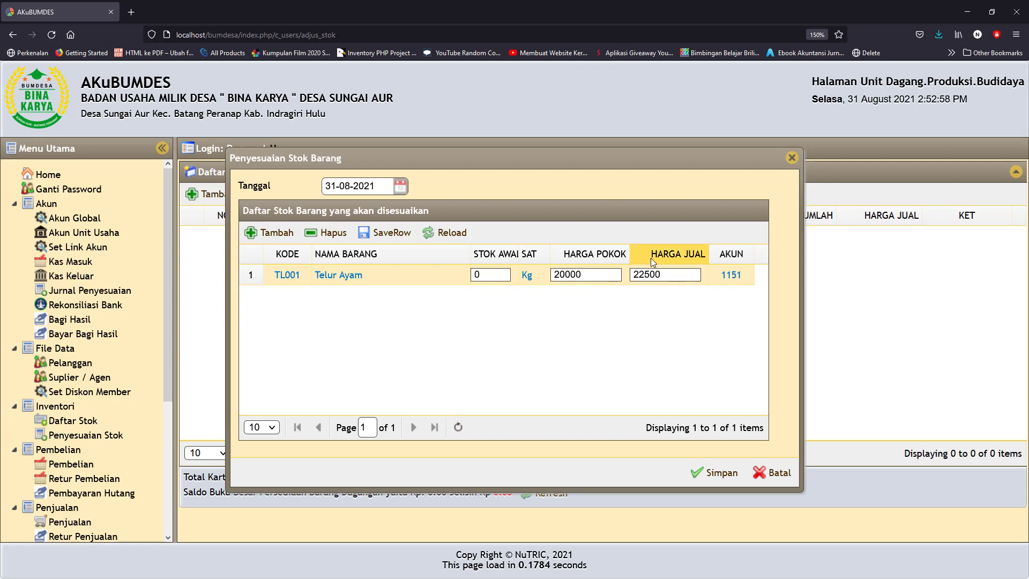
click(400, 233)
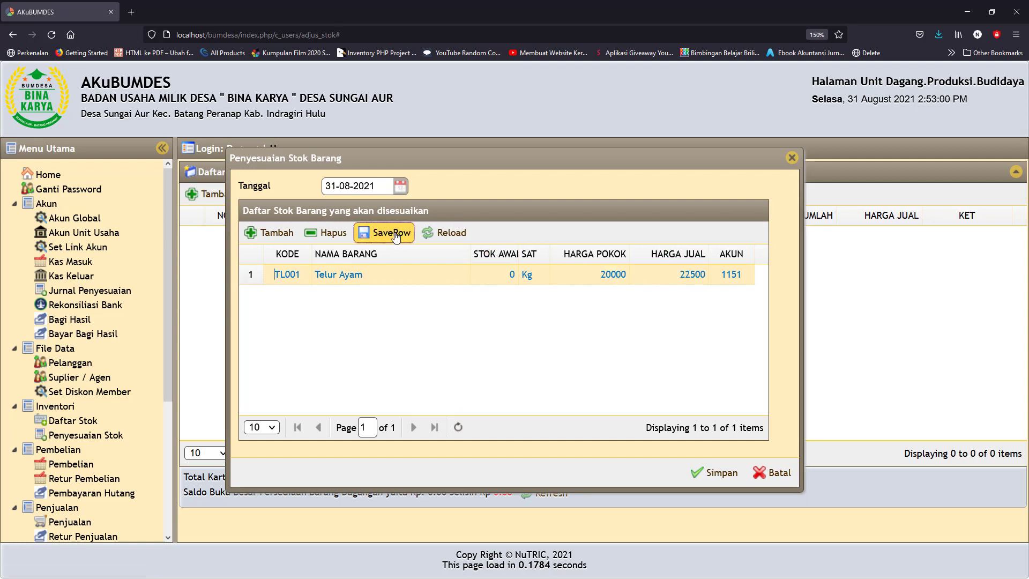
click(450, 235)
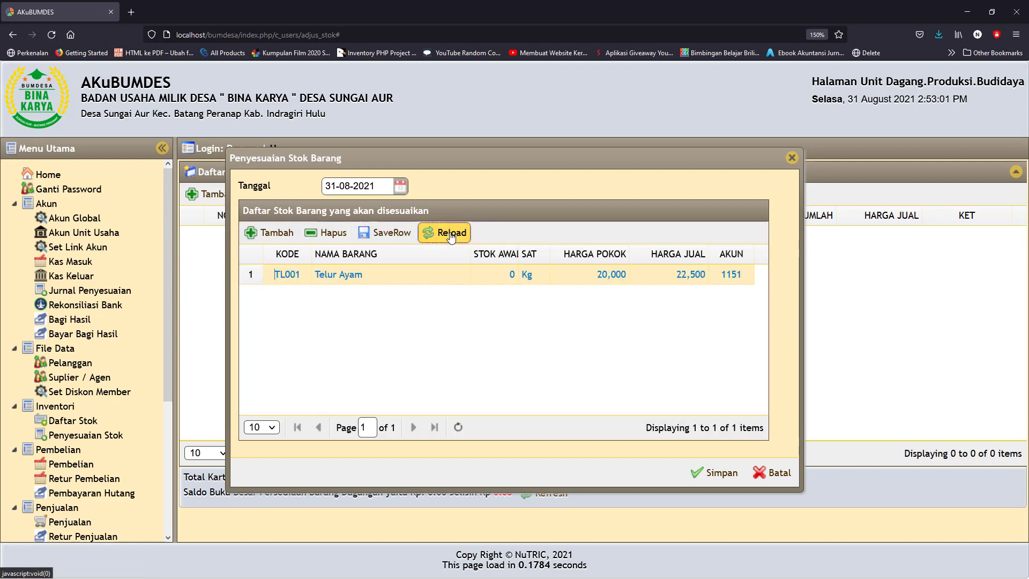
click(710, 476)
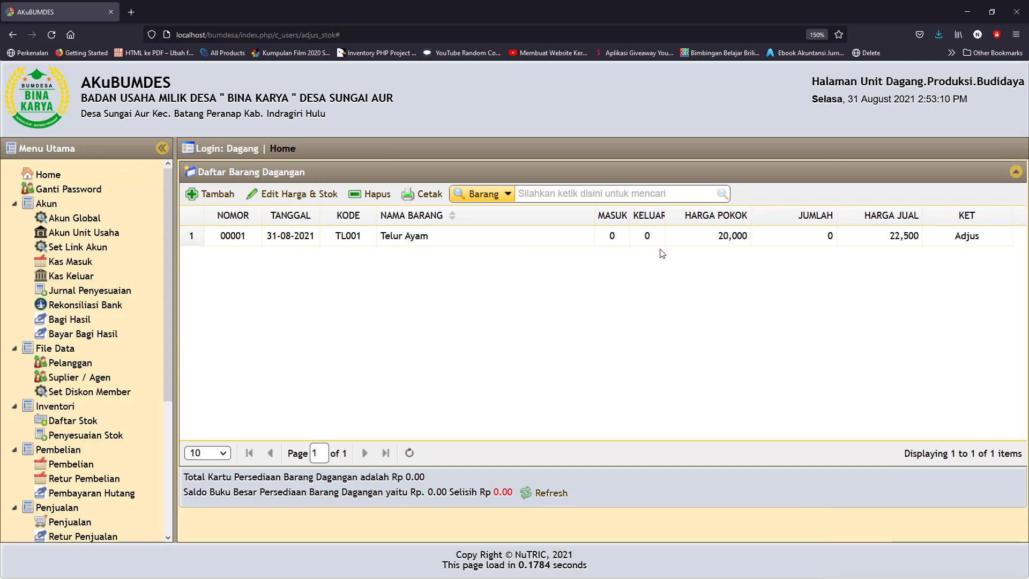
Start a new Pembelian entry dated 31-08-2021 with "Nota toko" as the purchase invoice reference
click(82, 465)
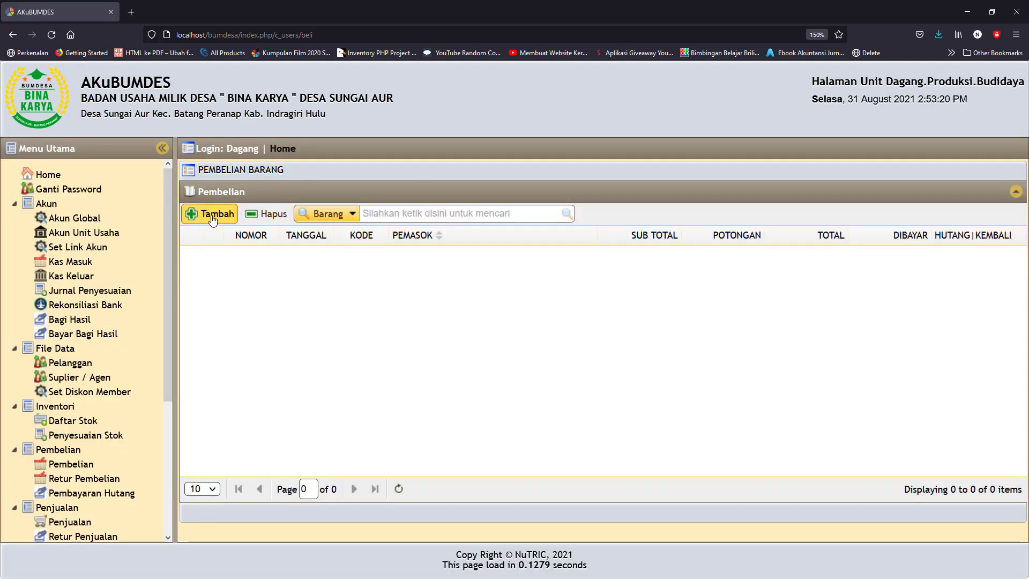
click(212, 216)
click(405, 161)
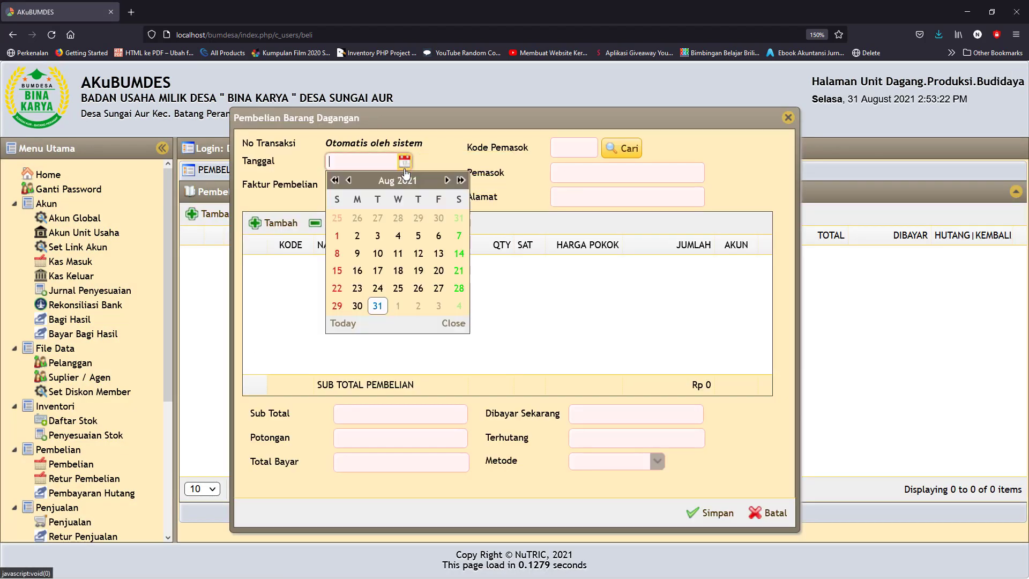
click(378, 305)
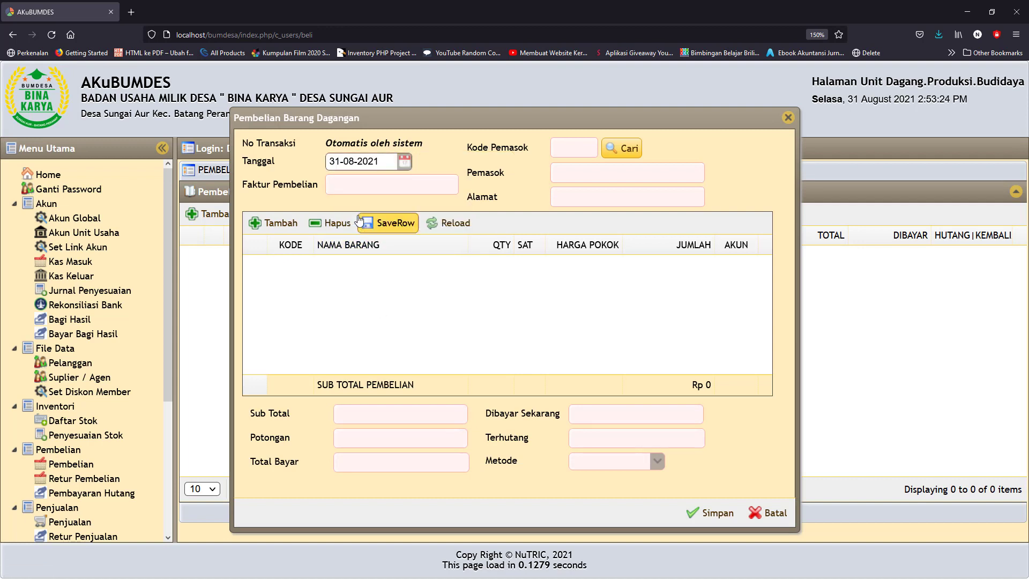
click(352, 186)
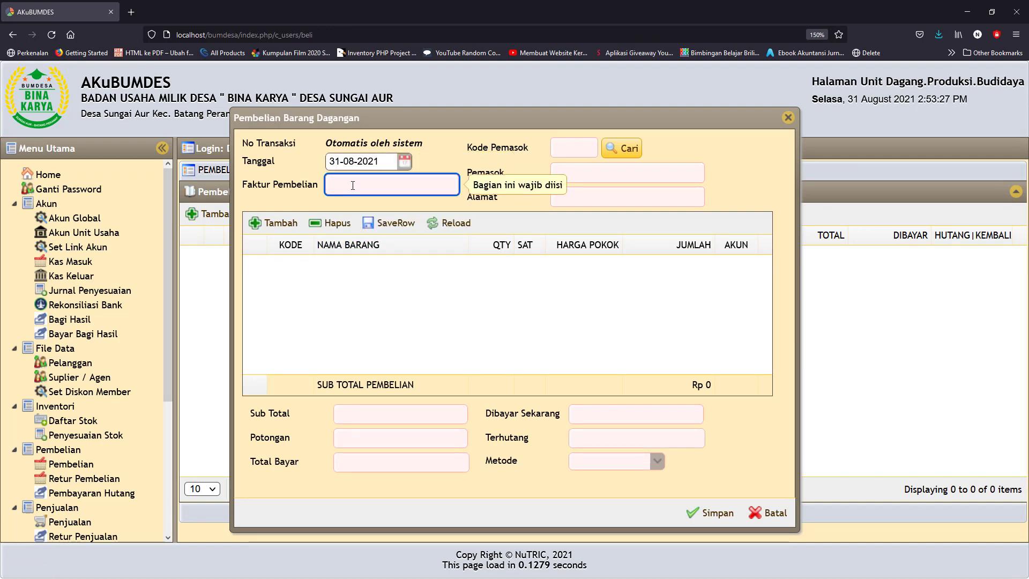
text(Nota)
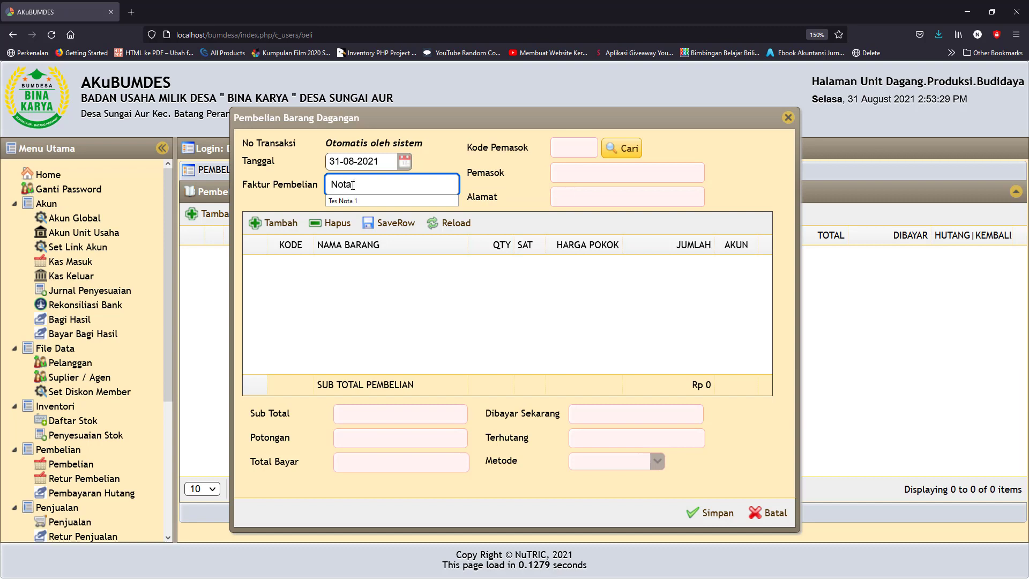
text( toko)
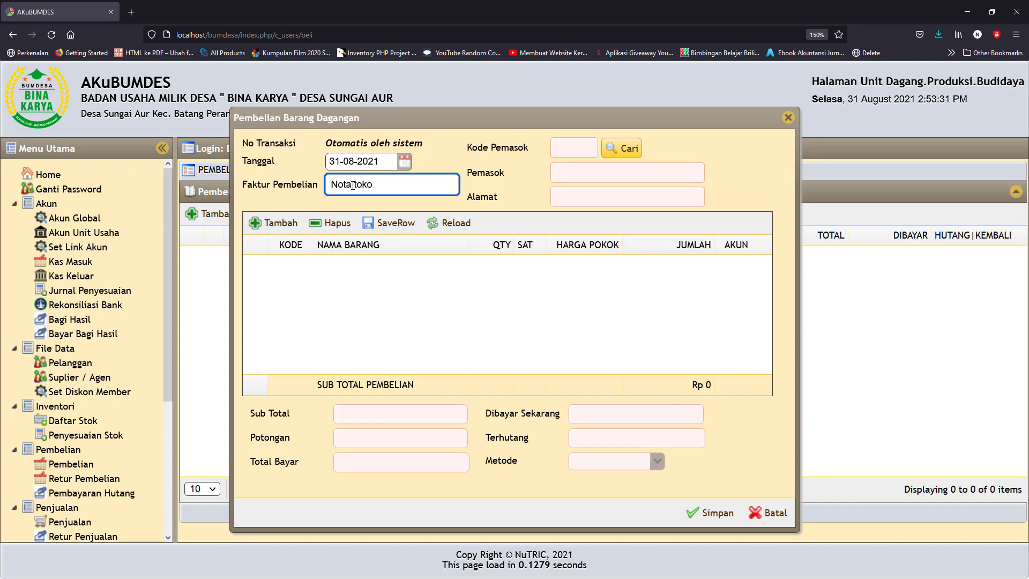
Assign supplier SUP01 to the purchase and add item TL001 Telur Ayam to its item list
click(617, 148)
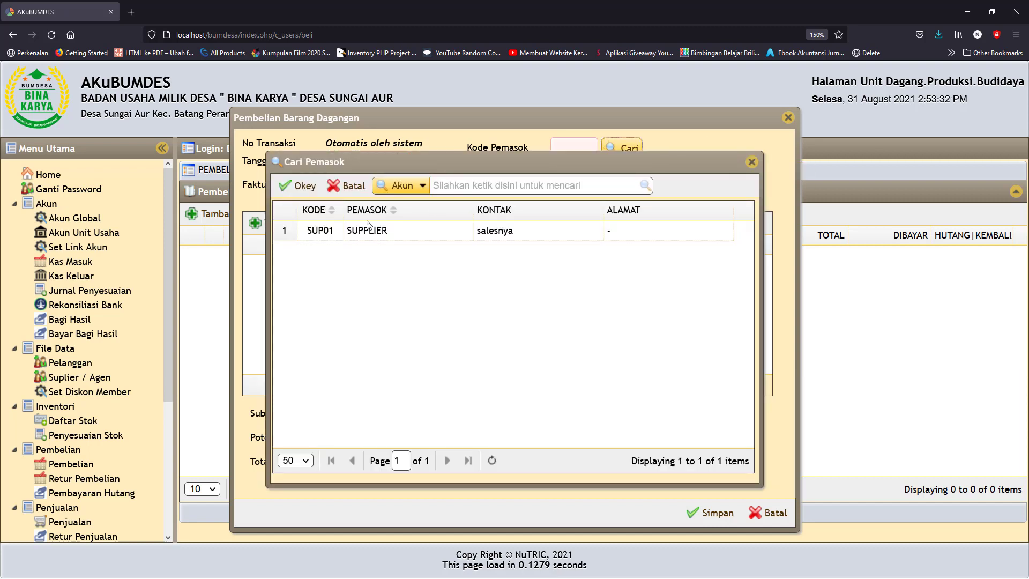
click(376, 231)
click(298, 186)
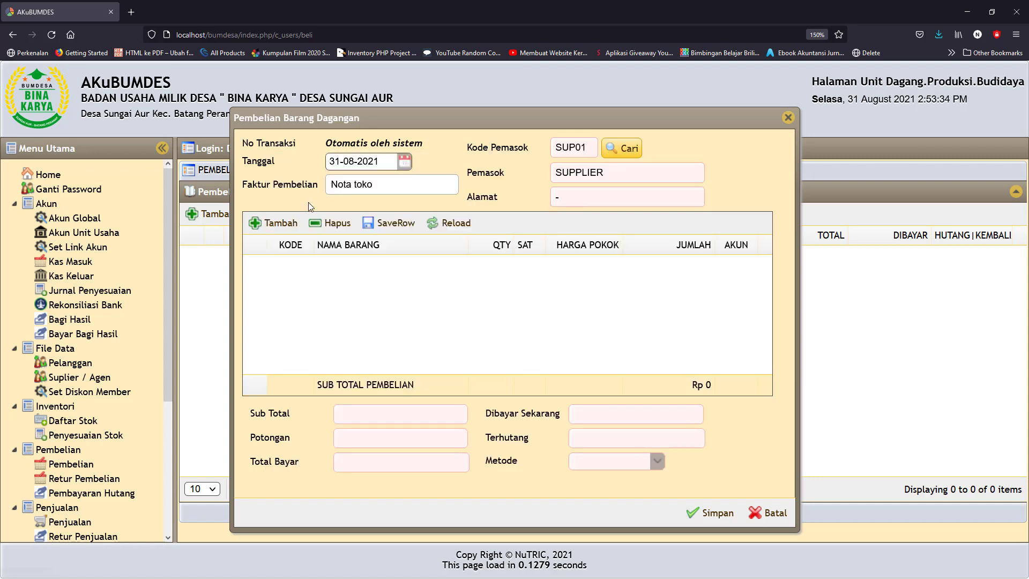
click(281, 224)
click(416, 255)
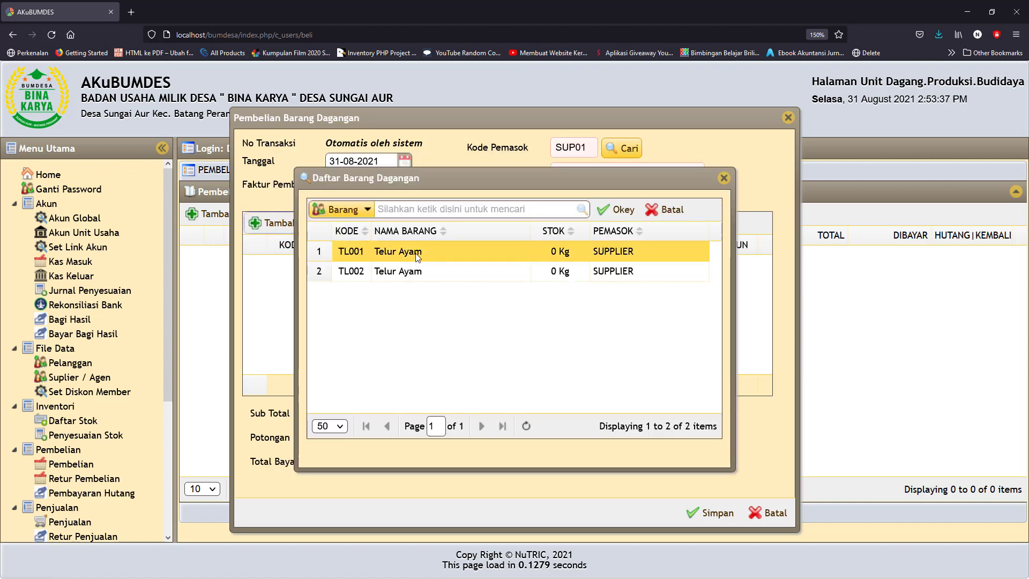
click(619, 210)
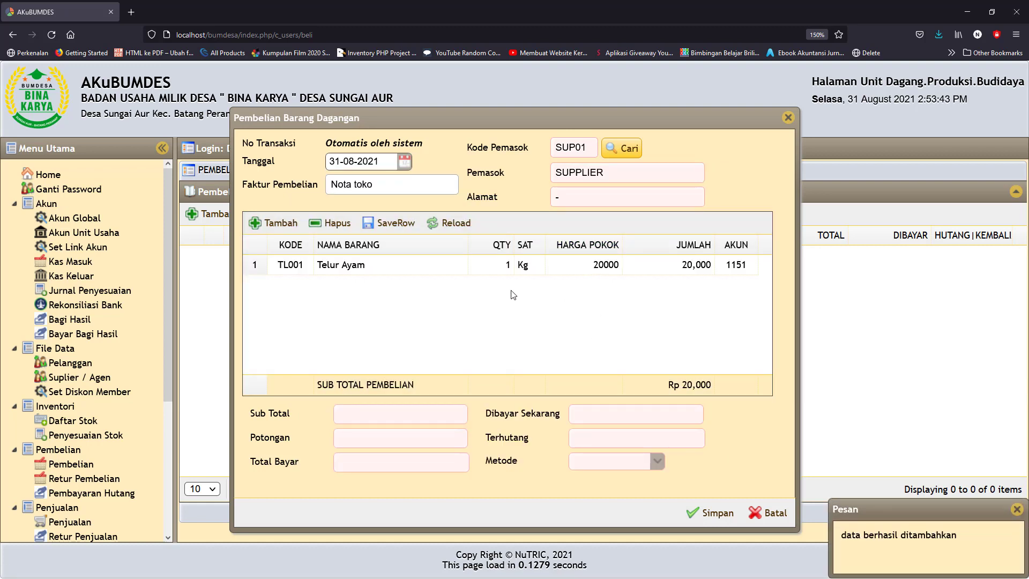
Set the purchase quantity of TL001 Telur Ayam to 10, save the row and refresh the purchase subtotal
click(496, 261)
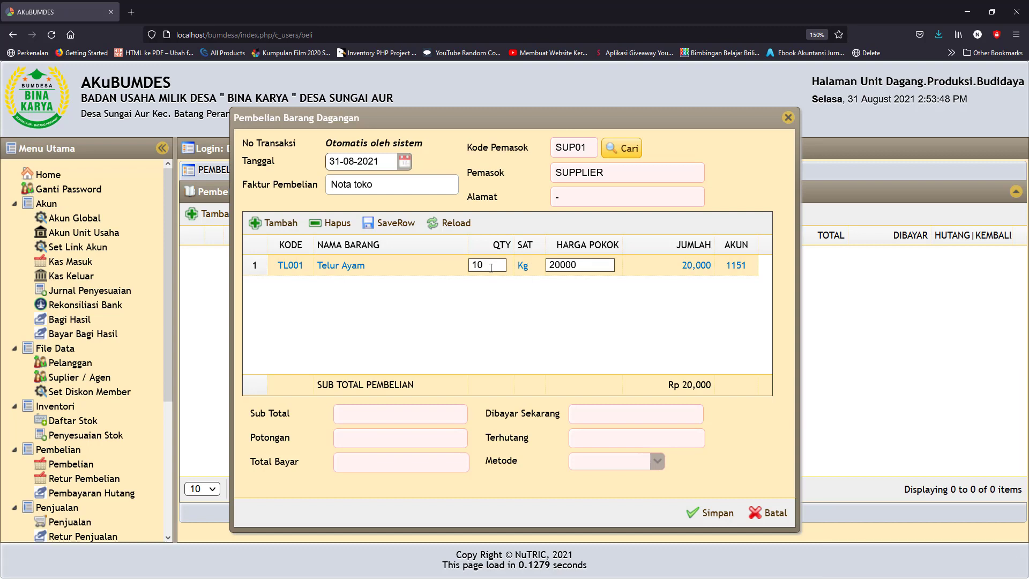
click(389, 223)
click(449, 229)
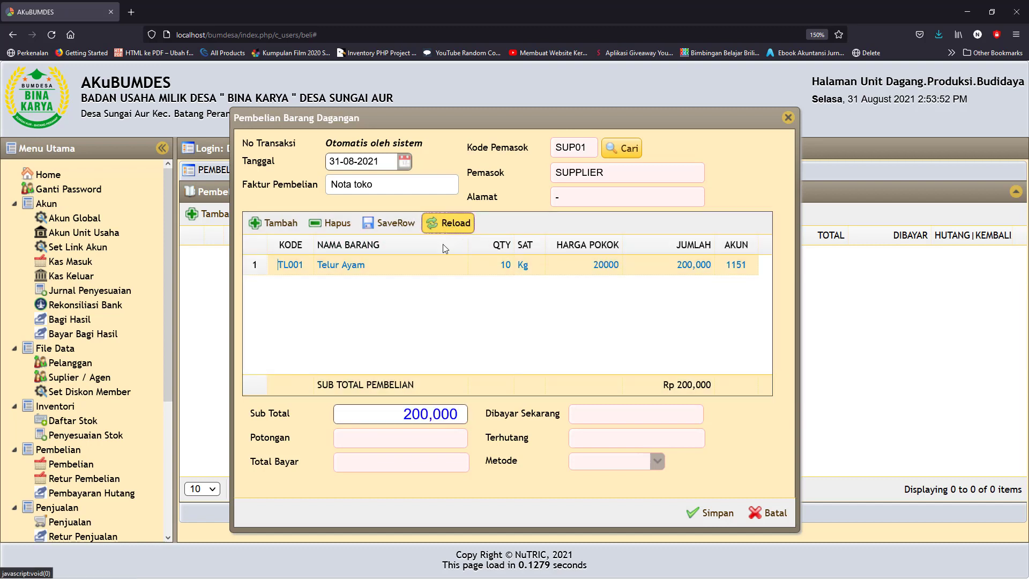
Enter a Potongan of 0 and Dibayar Sekarang of 200,000 for the purchase, and save it
click(445, 440)
text(0)
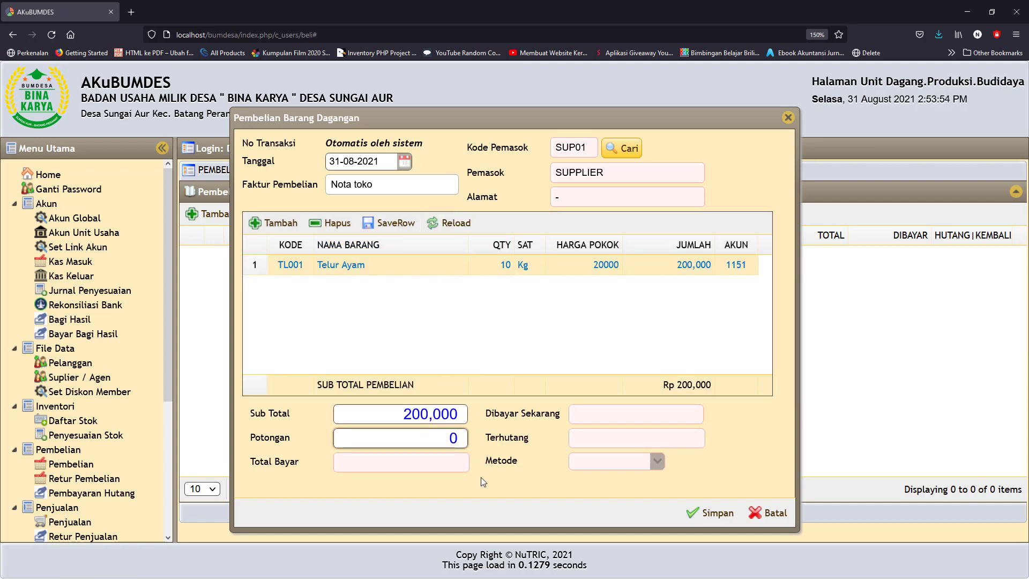
click(633, 418)
text(2)
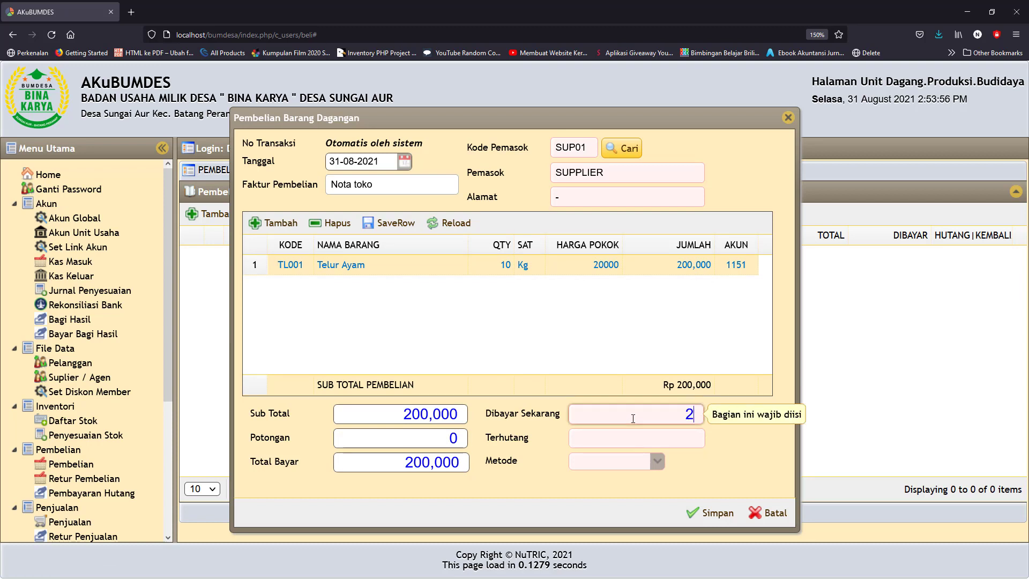
text(00,000)
click(727, 429)
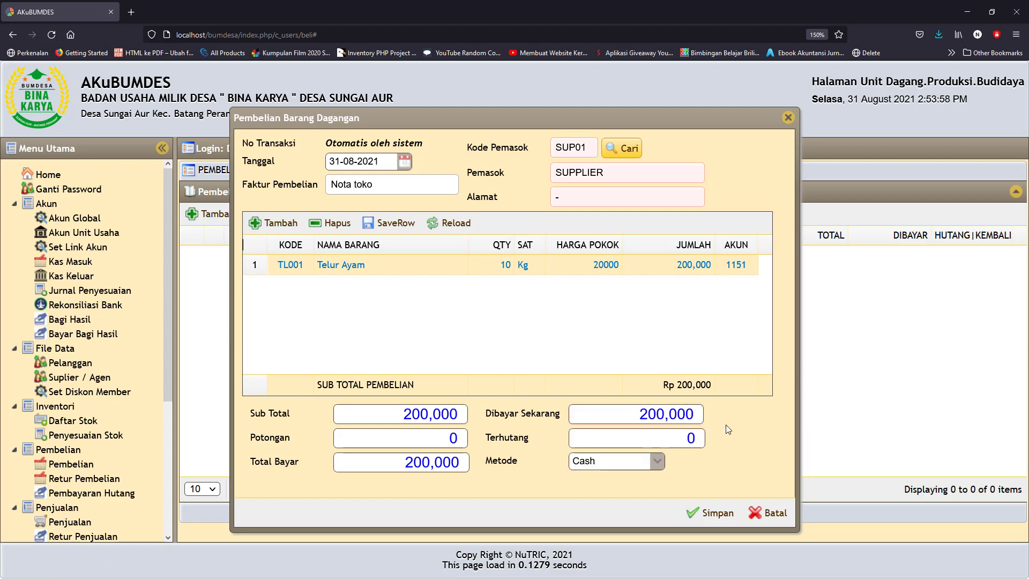
click(708, 512)
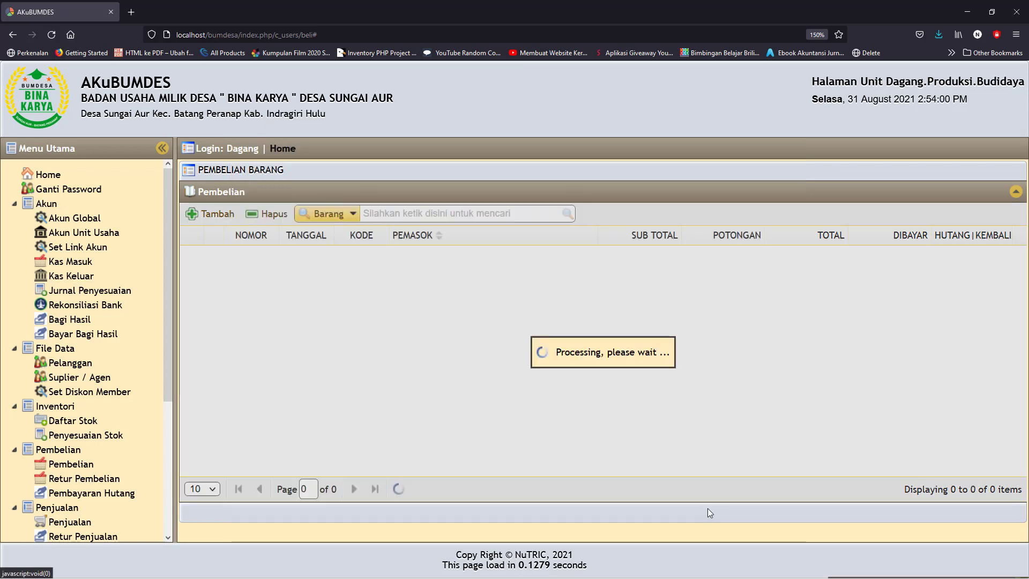
Display the Neraca report for 31-08-2021 and examine the Persediaan Barang and Modal BUMDes amounts
scroll(170, 384, down, 5)
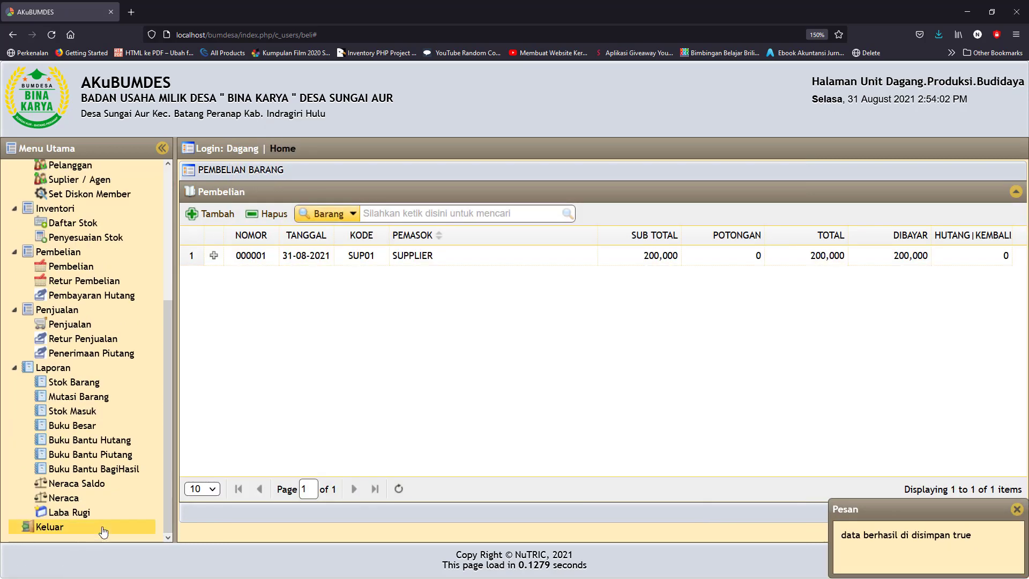
click(71, 498)
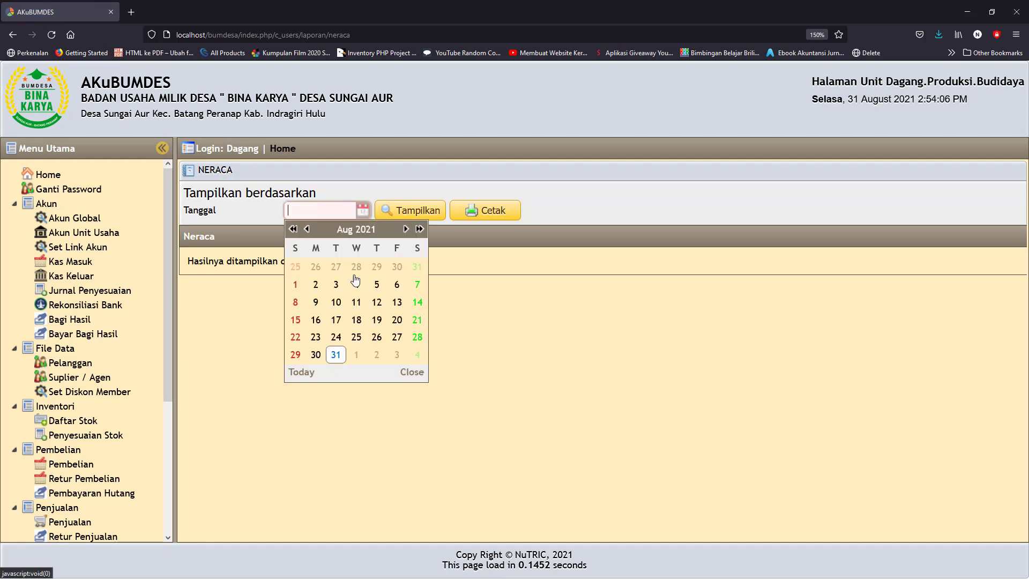
click(336, 354)
click(412, 207)
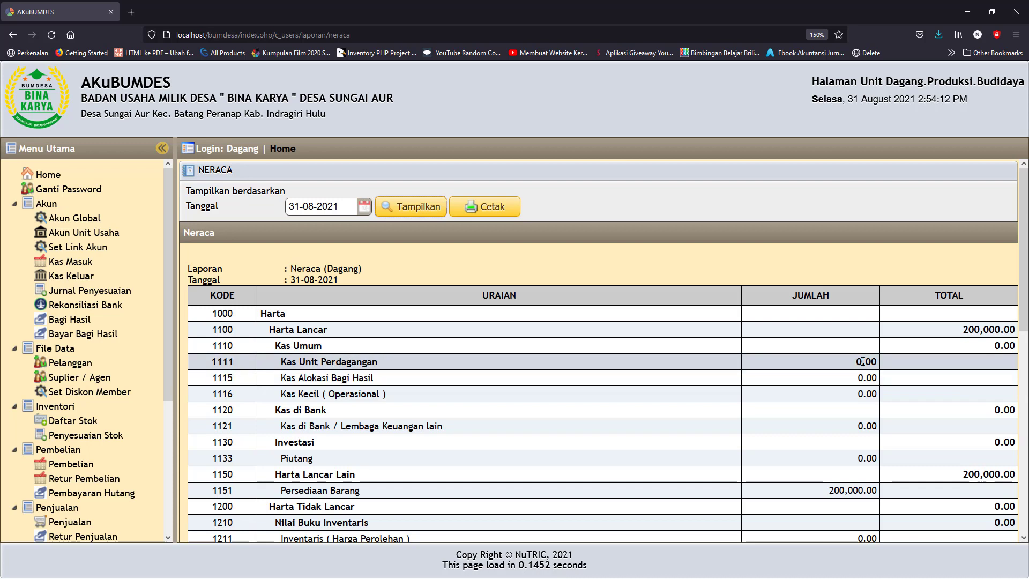
drag(821, 491, 877, 489)
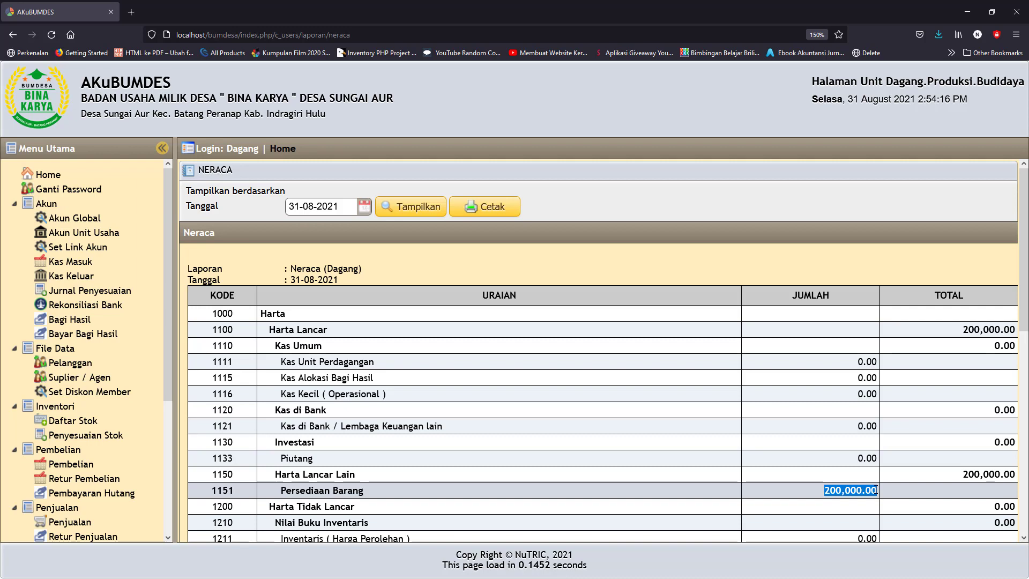
scroll(874, 489, down, 3)
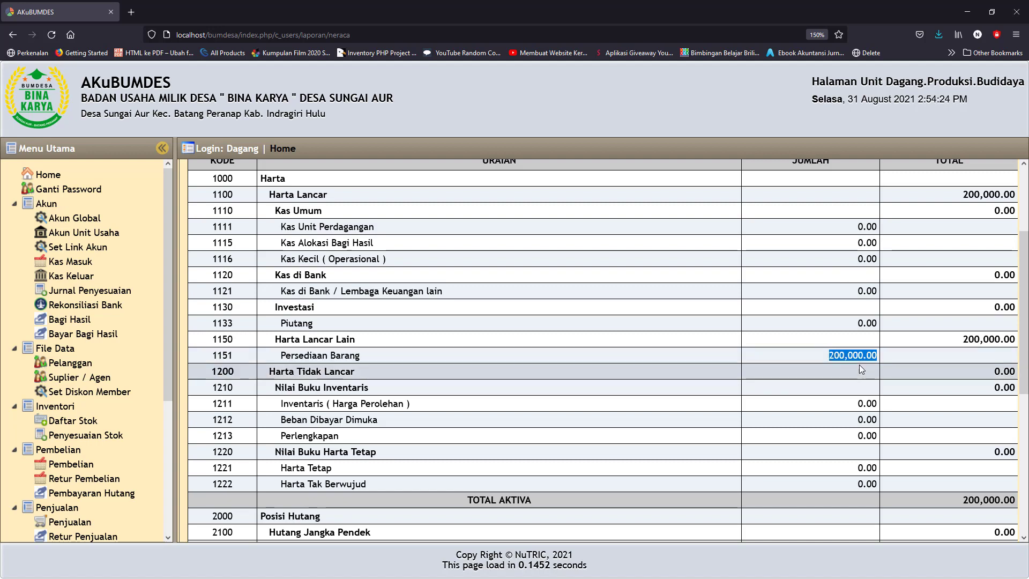
scroll(861, 368, down, 3)
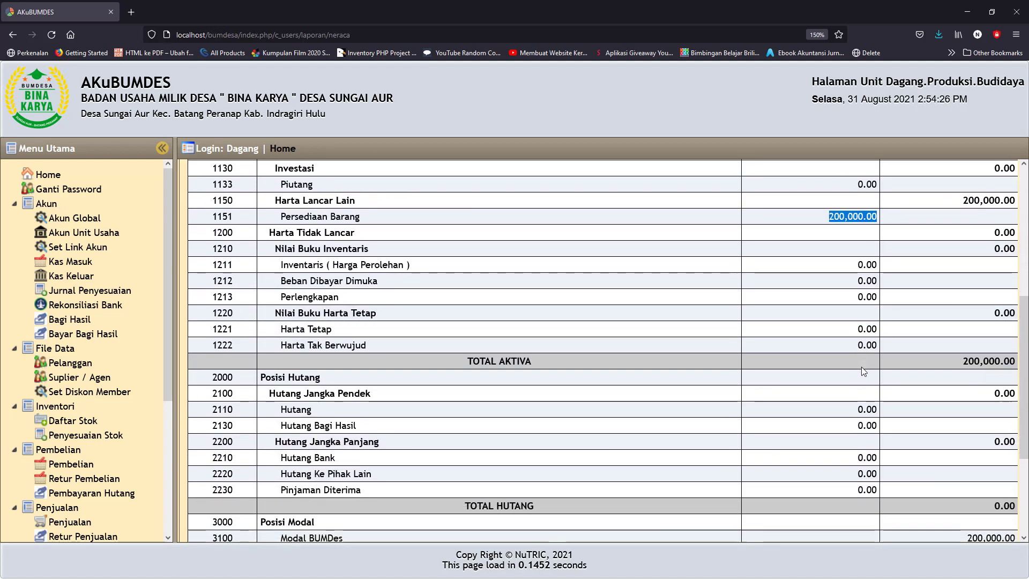
scroll(862, 371, down, 3)
drag(961, 379, 1002, 379)
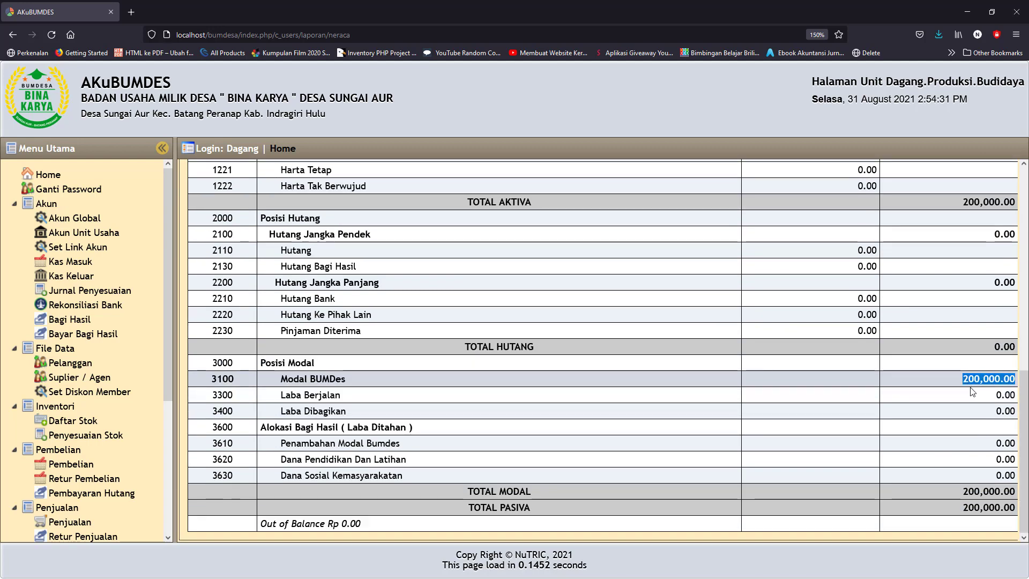
scroll(970, 388, up, 2)
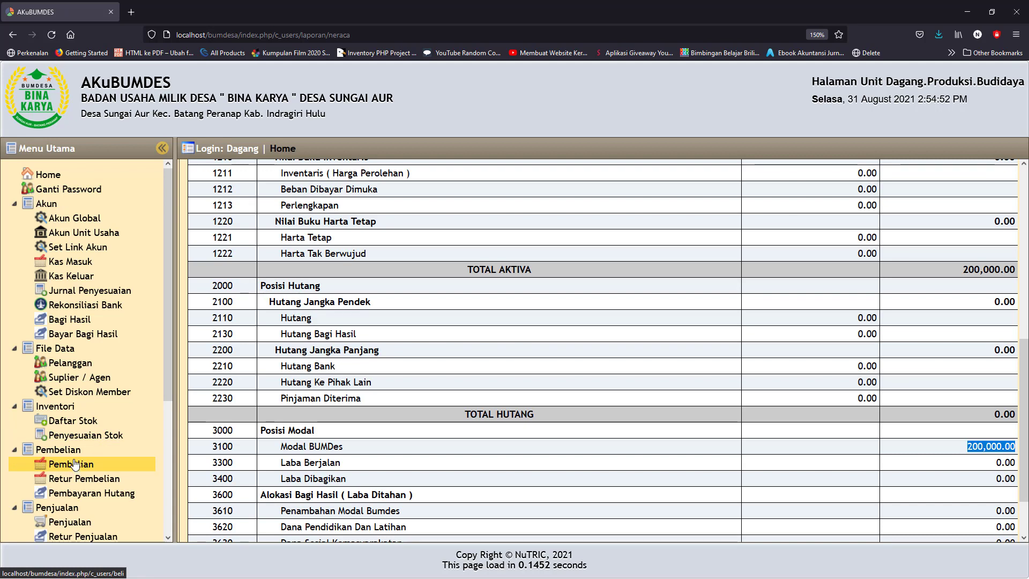
Check the Daftar Stok list, and start a new Penyesuaian Stok dated 31-08-2021 containing item TL002 Telur Ayam
click(70, 426)
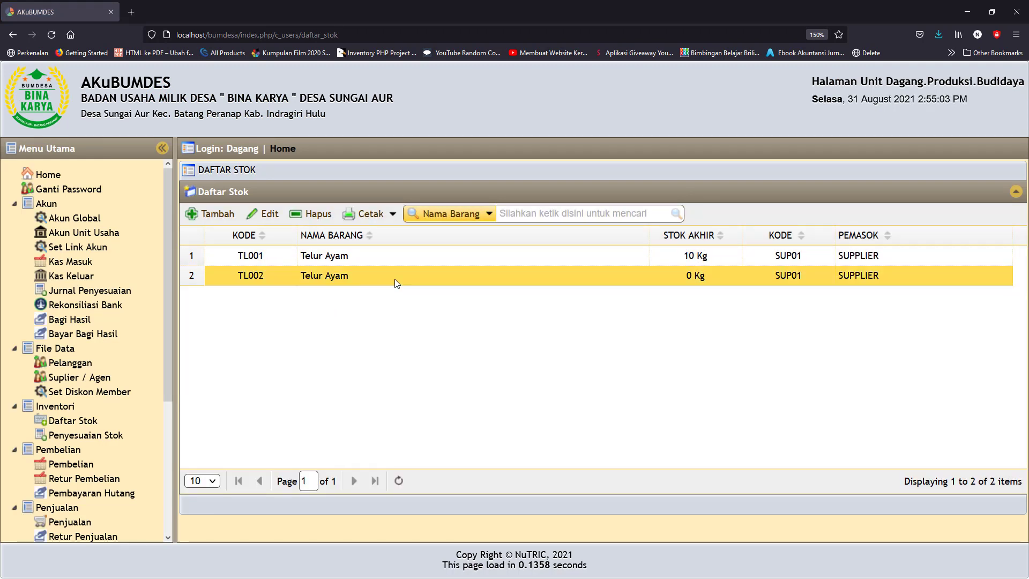
click(79, 439)
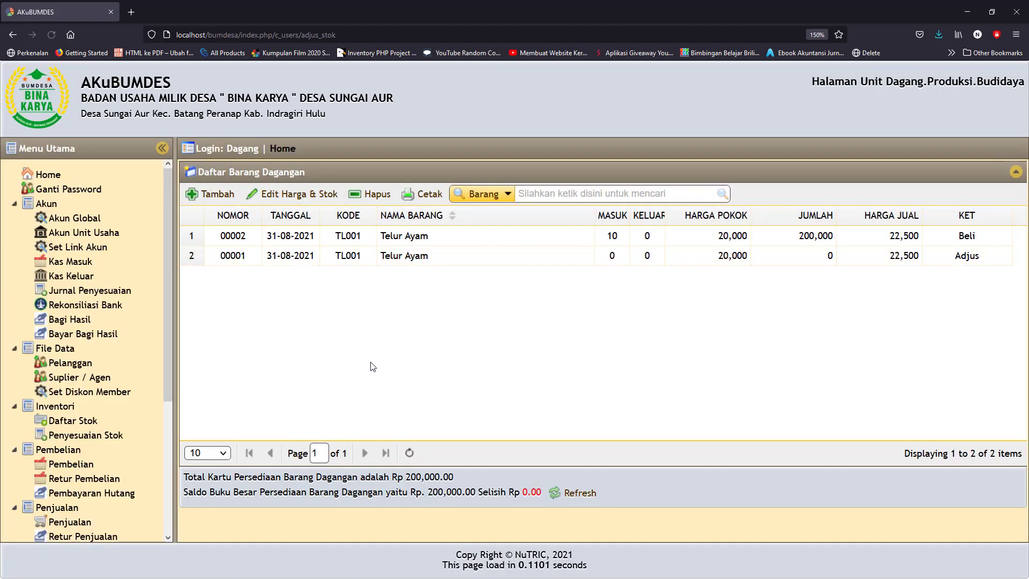
click(210, 193)
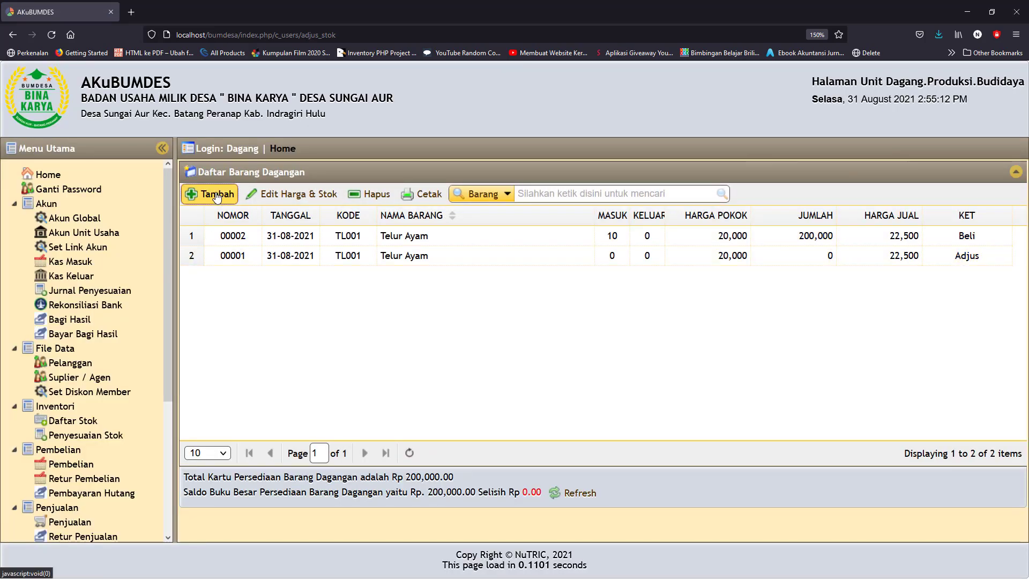
click(402, 187)
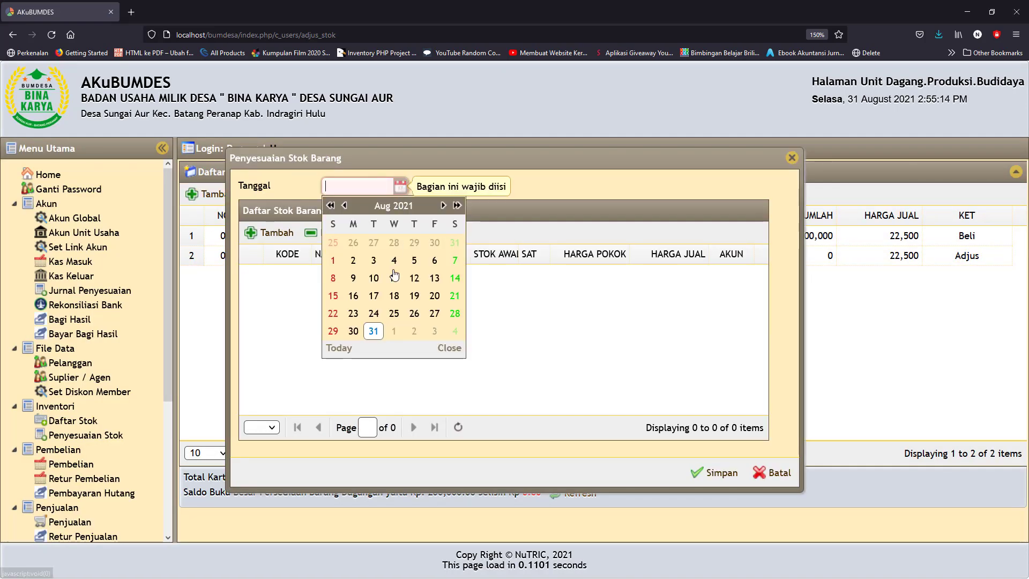
click(378, 329)
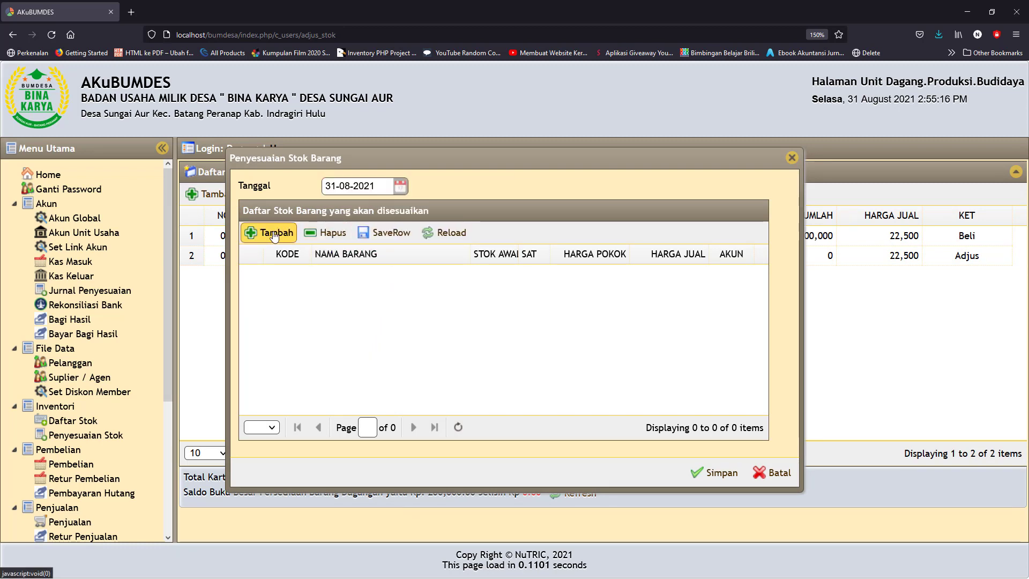
click(276, 234)
click(396, 272)
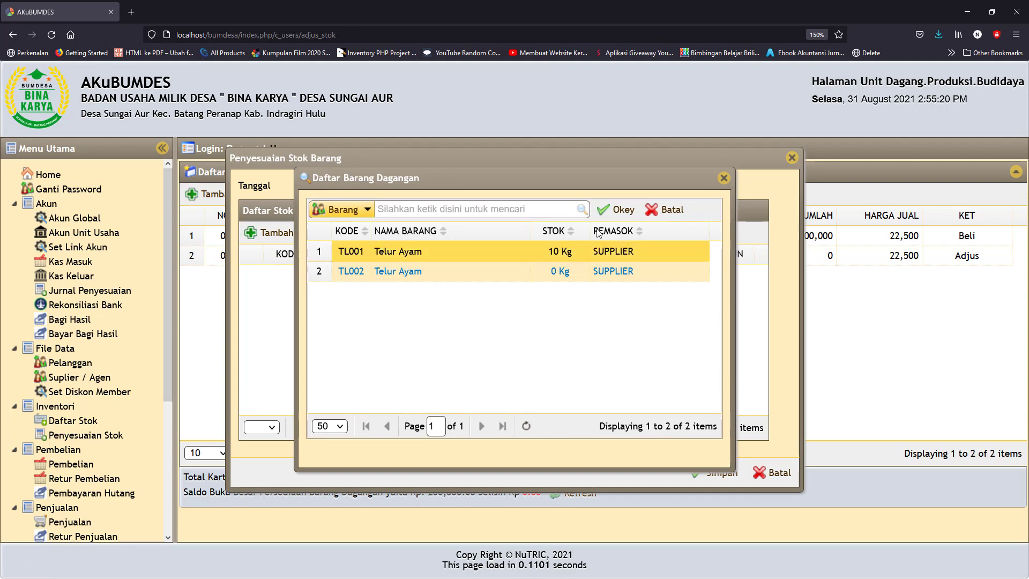
click(620, 214)
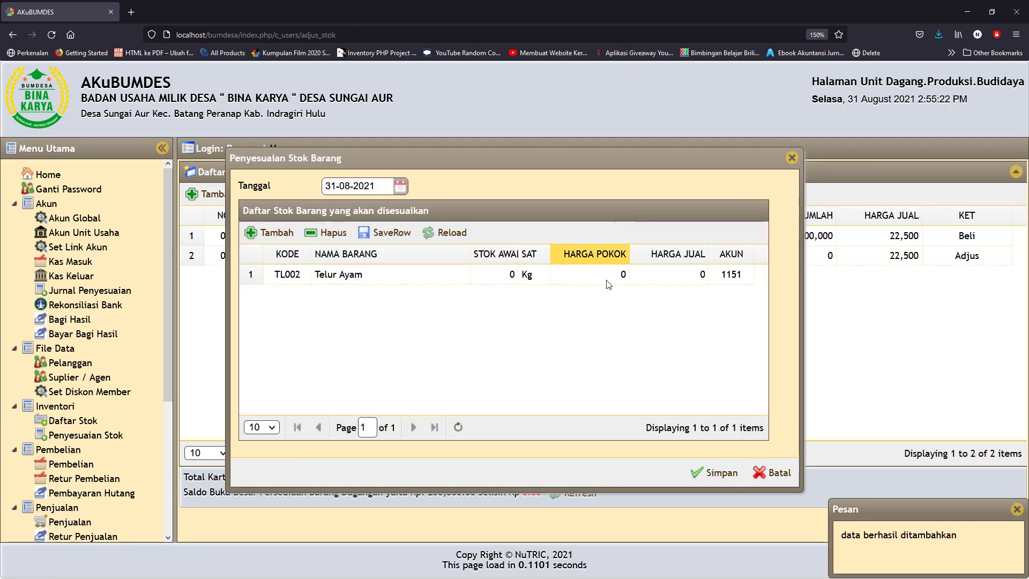
Set TL002's Harga Pokok to 15000, Harga Jual to 20000 and opening stock to 100, and save the stock adjustment
click(598, 275)
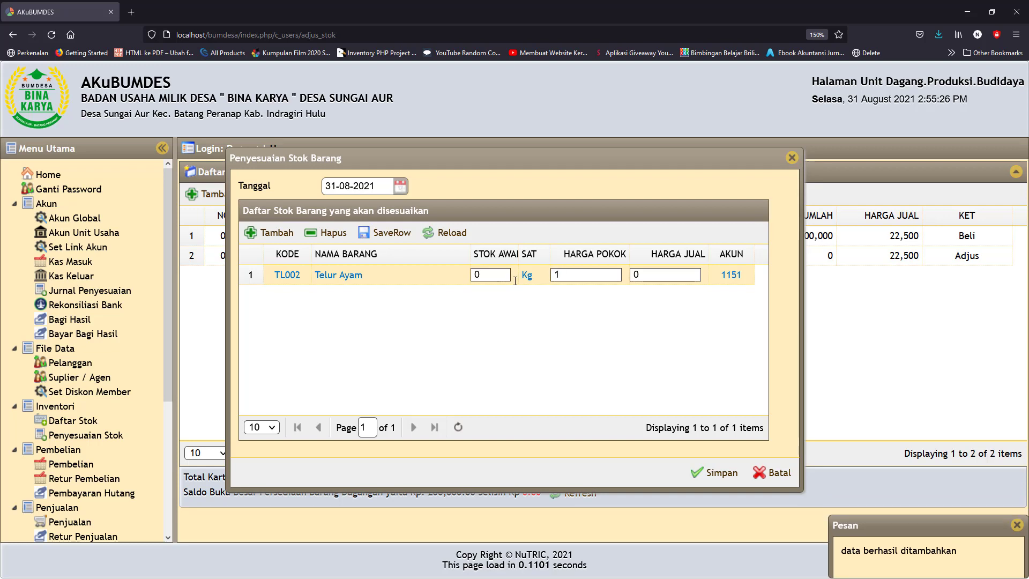
text(15000)
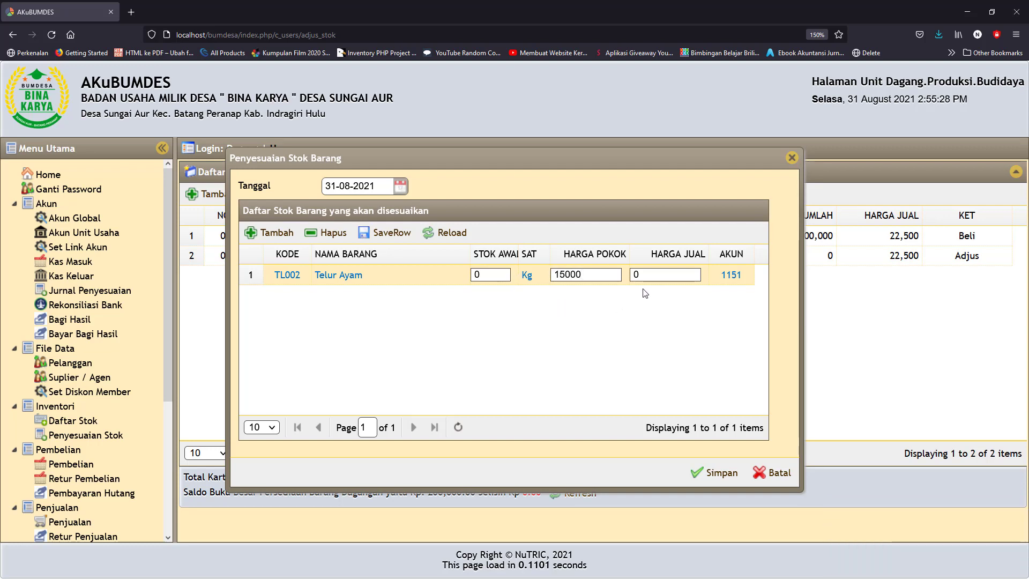
text(2)
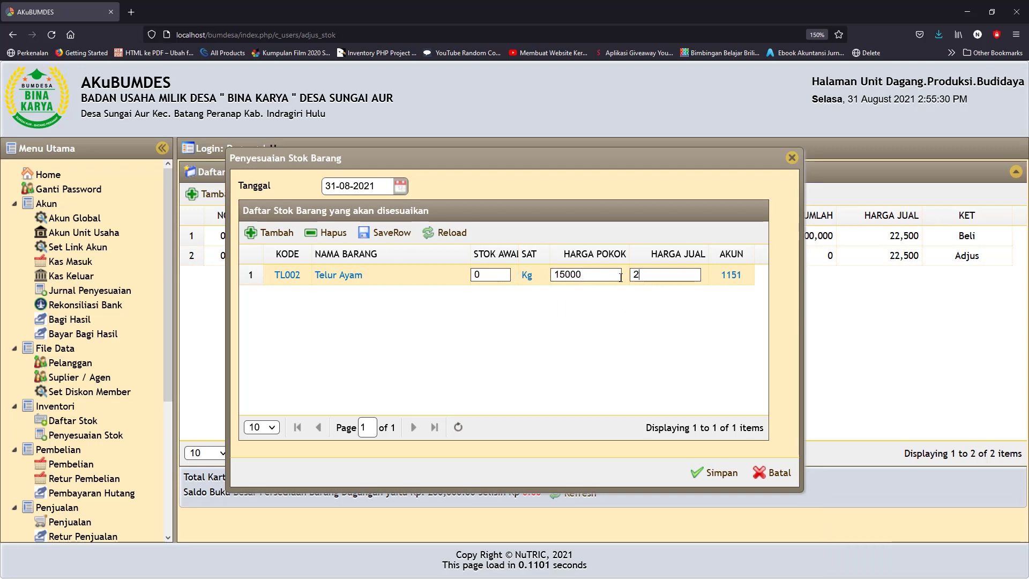
text(0000)
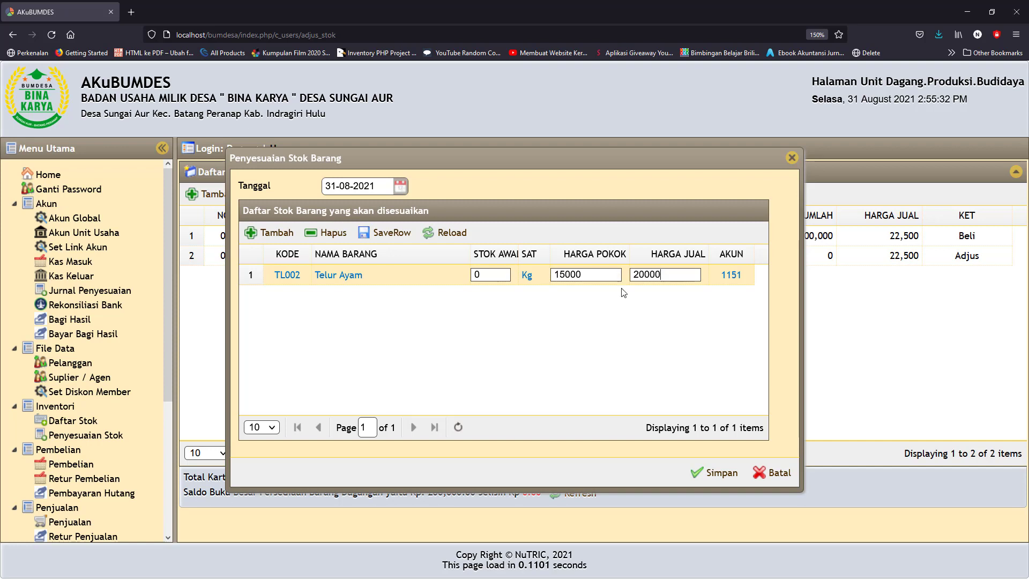
double_click(497, 276)
click(389, 235)
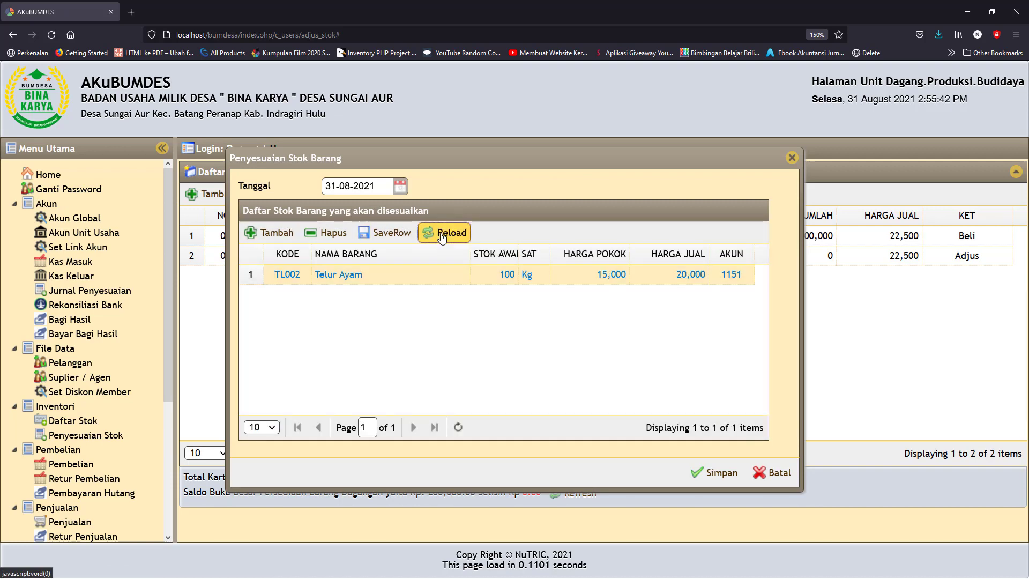
click(716, 474)
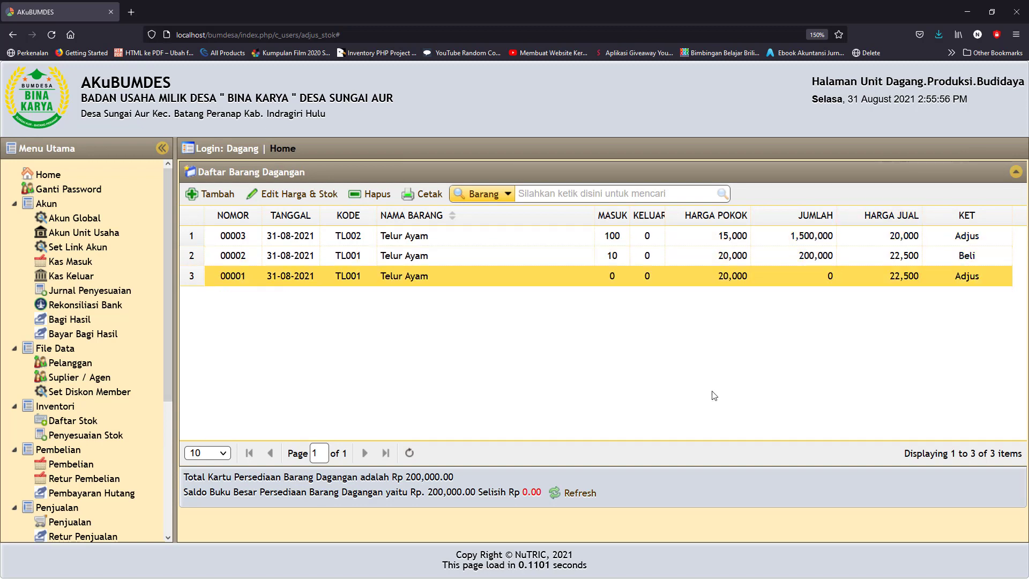
Refresh the inventory totals and compare the Selisih amount with the Saldo Buku Besar for merchandise inventory
click(579, 495)
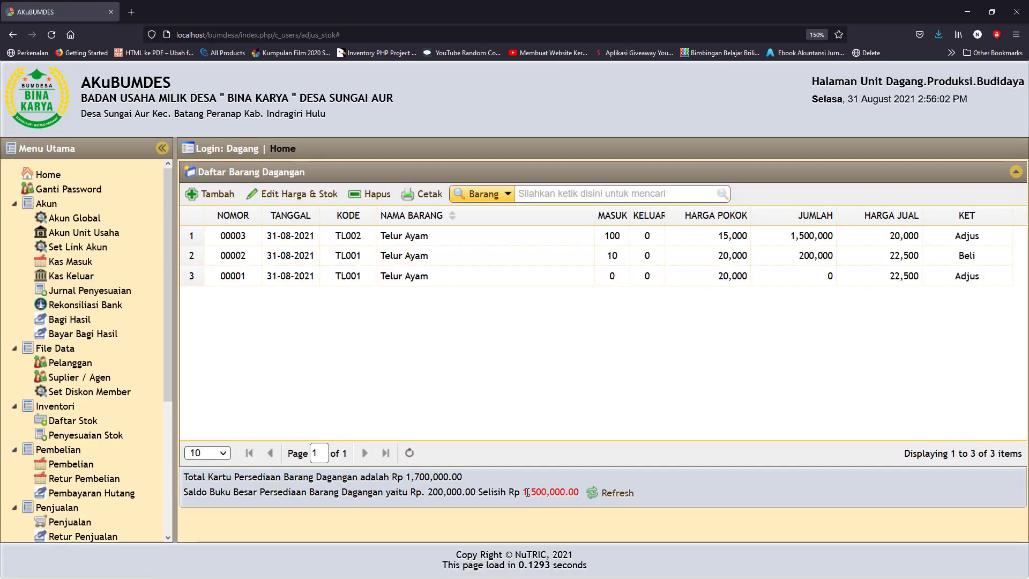
drag(524, 492, 572, 492)
drag(428, 492, 476, 491)
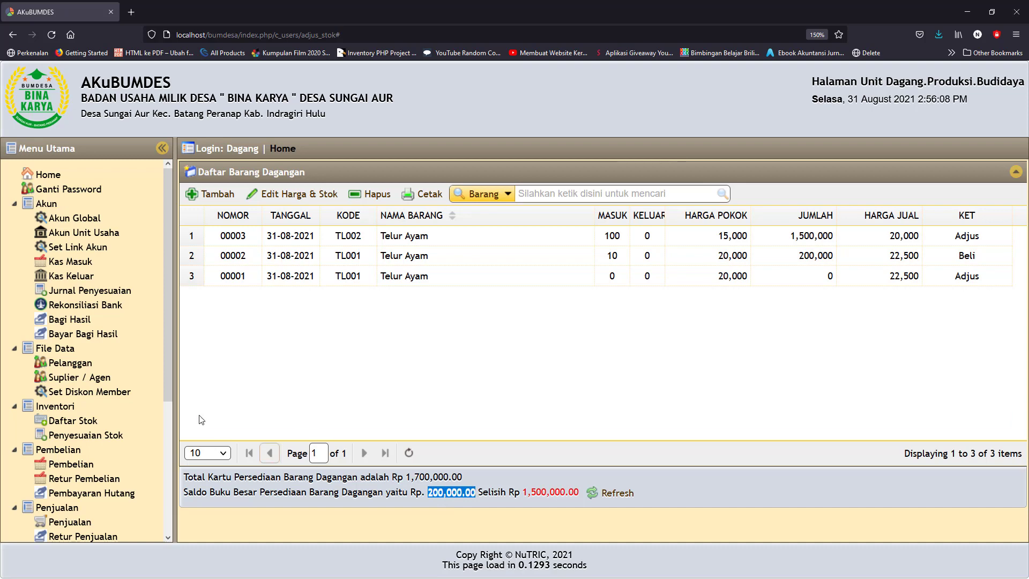
Display the Neraca for 31-08-2021 again and check whether Persediaan Barang and Modal BUMDes reflect the TL002 stock adjustment
drag(167, 389, 173, 522)
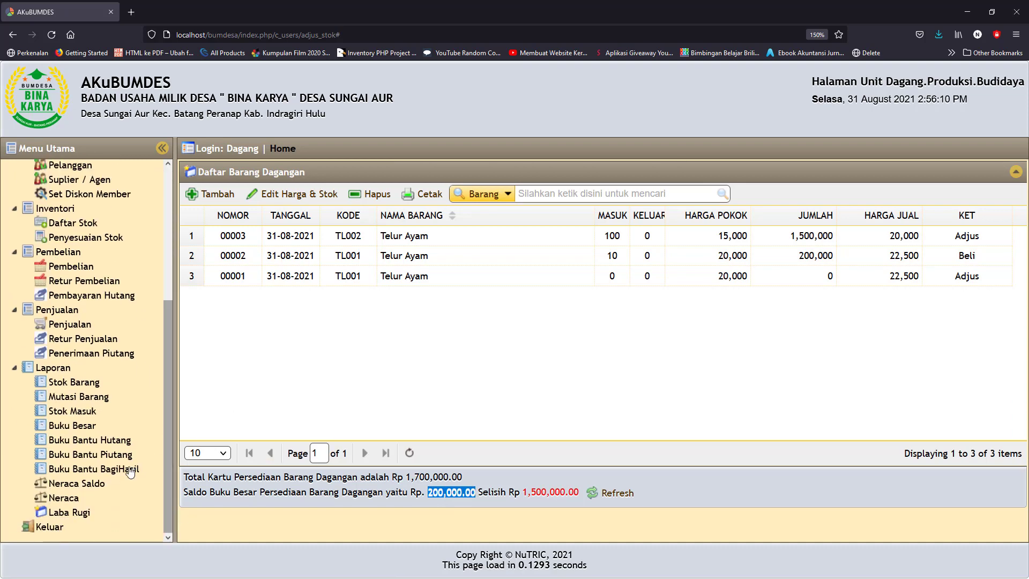
click(64, 499)
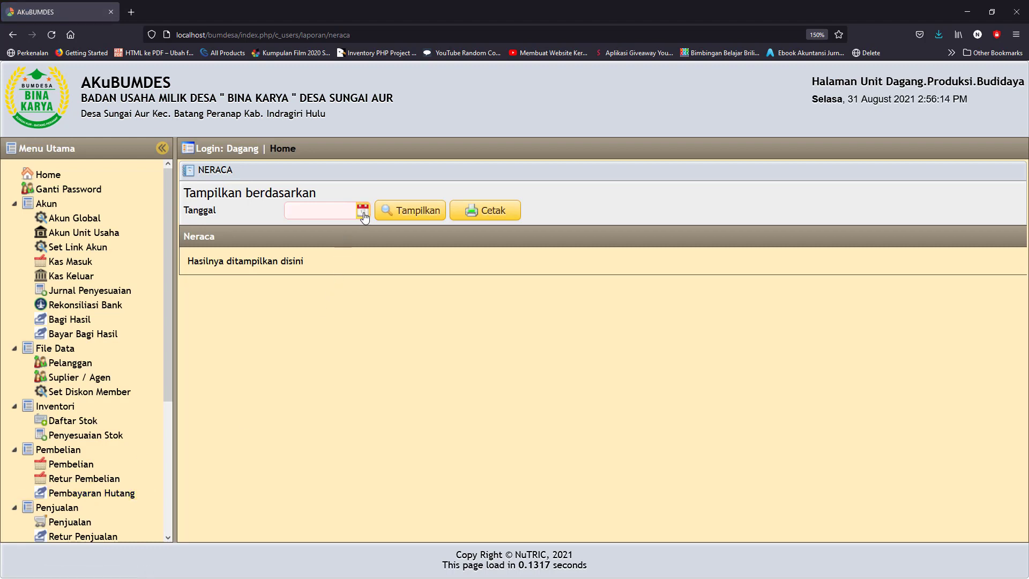
click(322, 210)
click(335, 354)
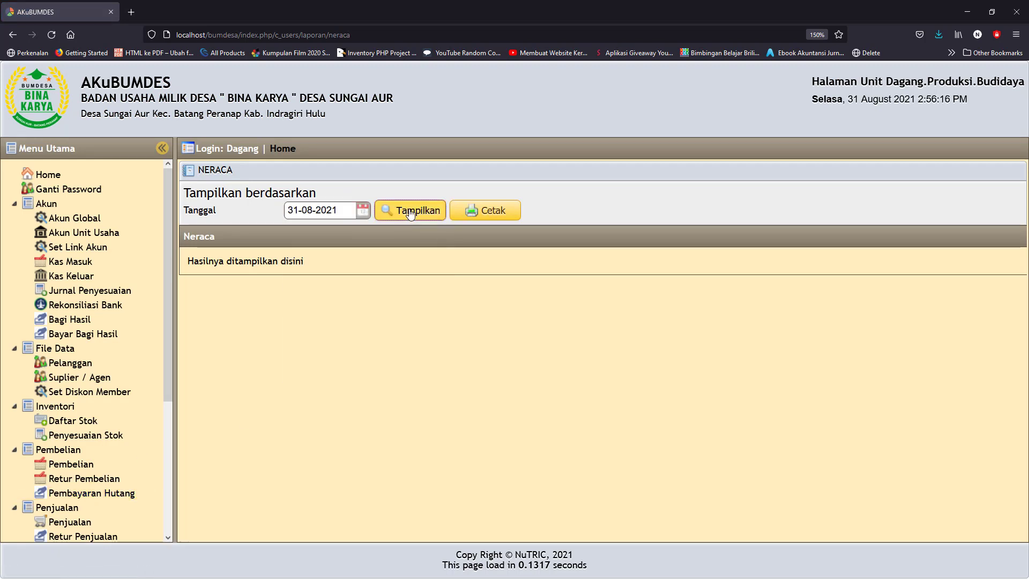
click(409, 210)
scroll(866, 393, down, 2)
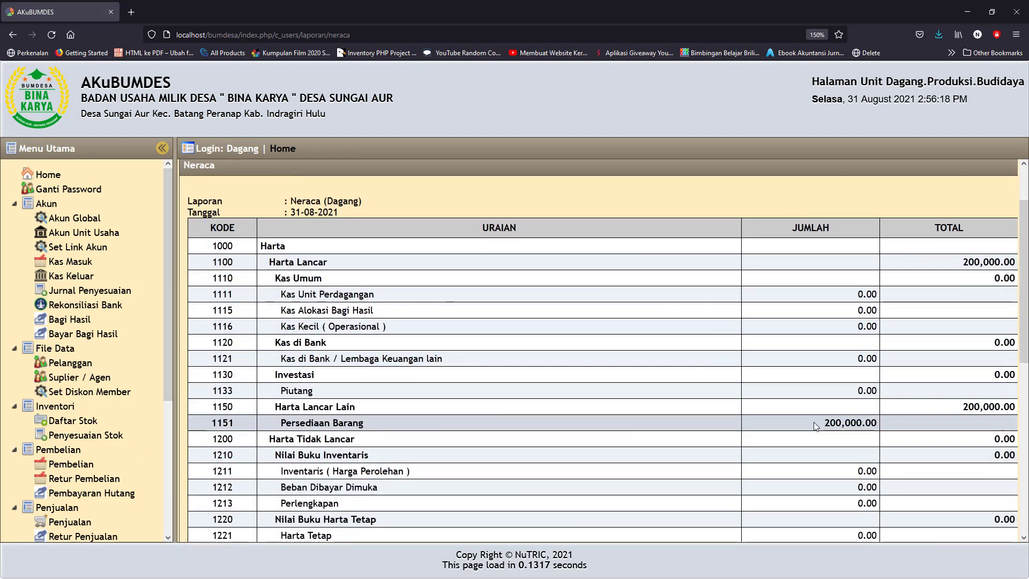
drag(806, 423, 883, 426)
scroll(958, 466, down, 5)
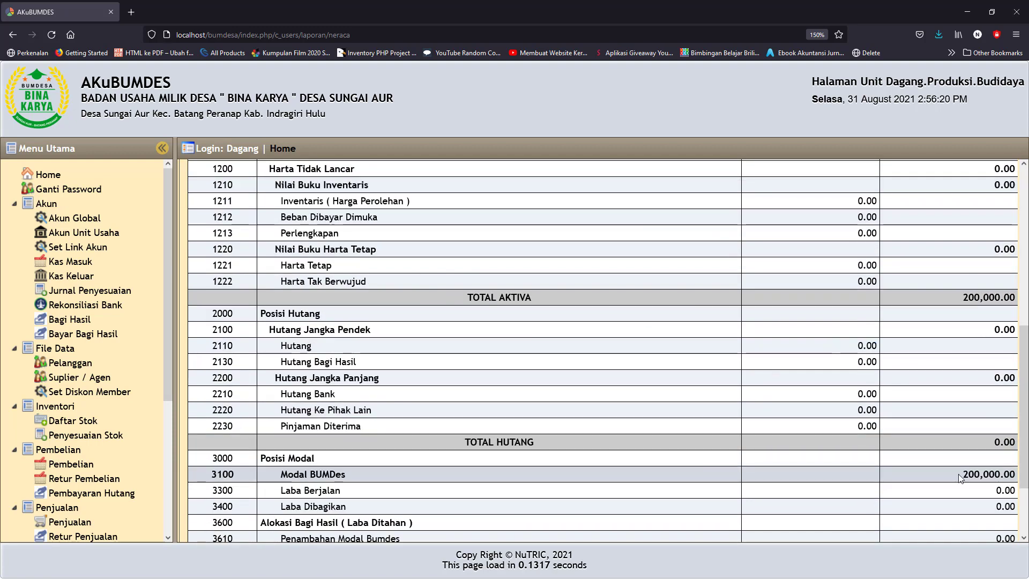
drag(963, 475, 1014, 474)
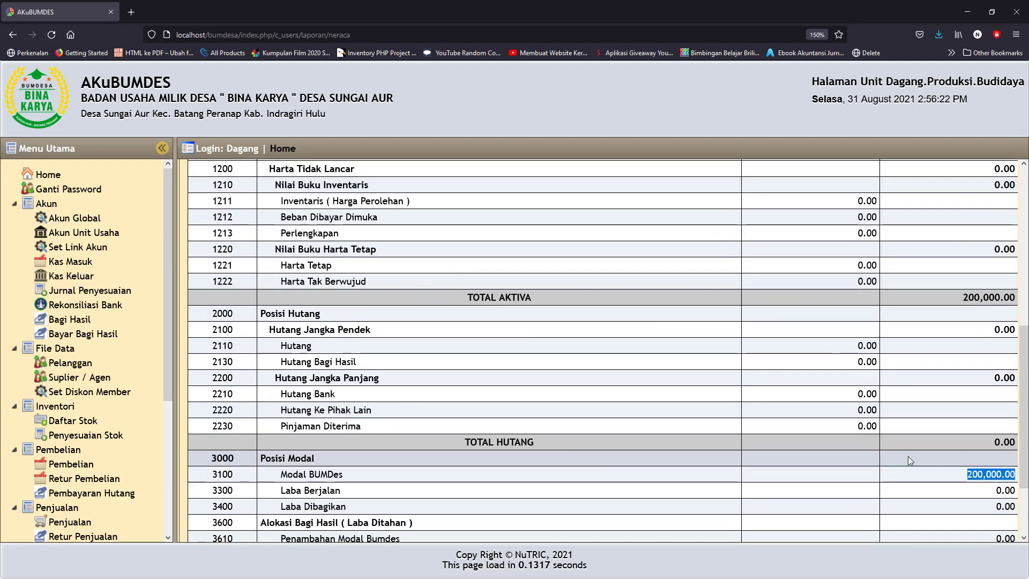
Start a new Jurnal Penyesuaian entry dated 31-08-2021 with debit account 1151 Persediaan Barang
click(80, 294)
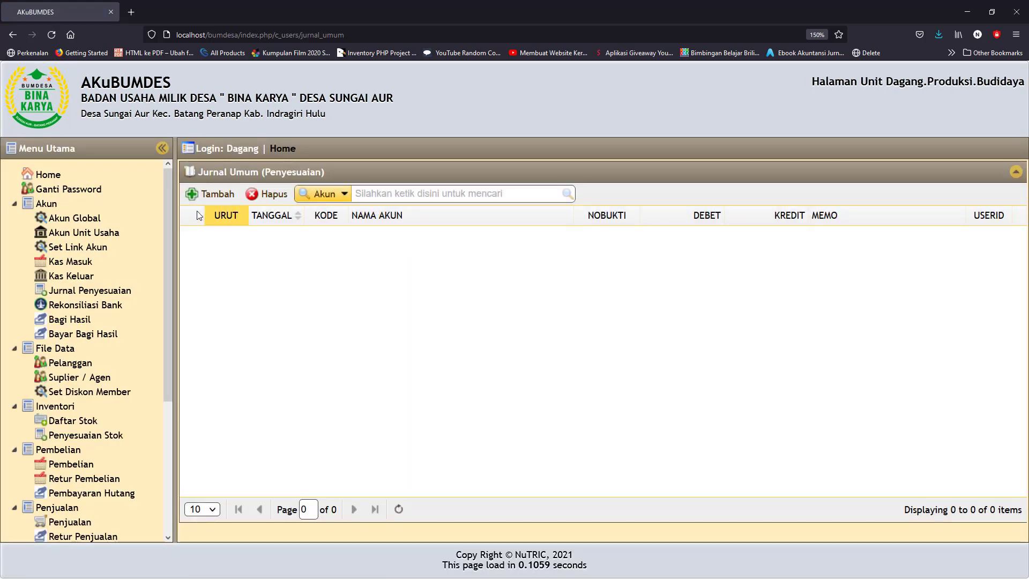
click(215, 198)
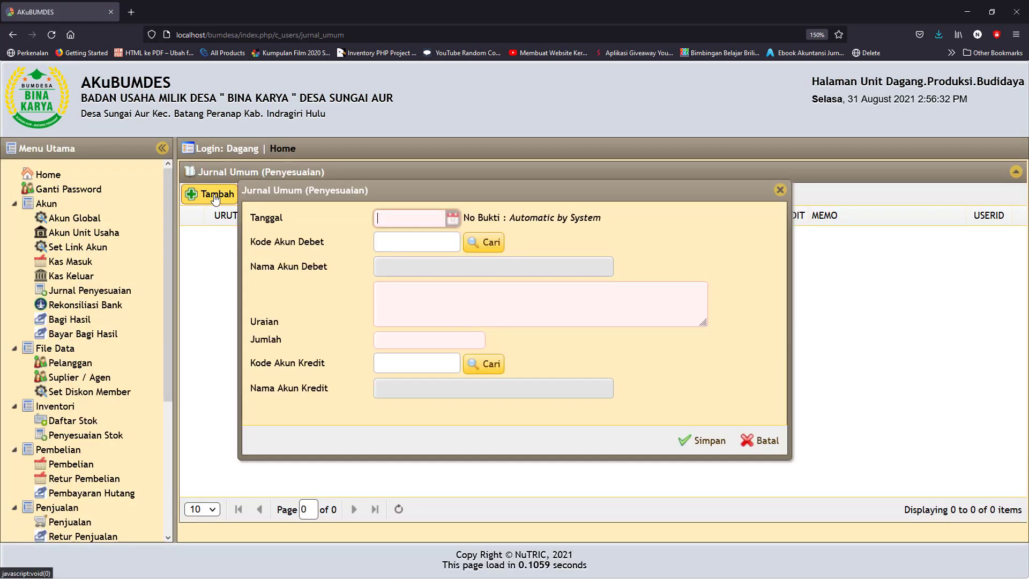
click(453, 218)
click(426, 363)
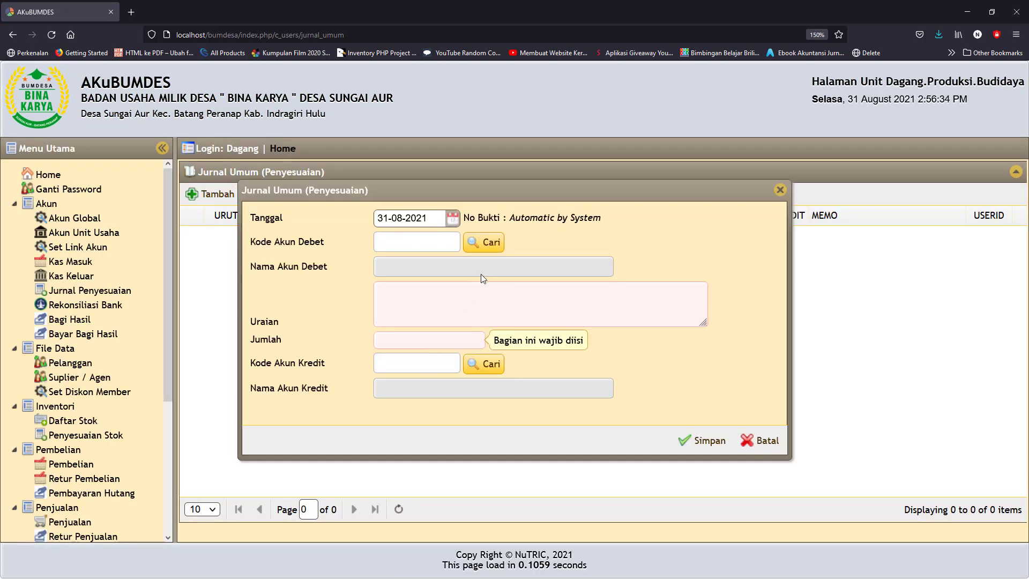
click(486, 244)
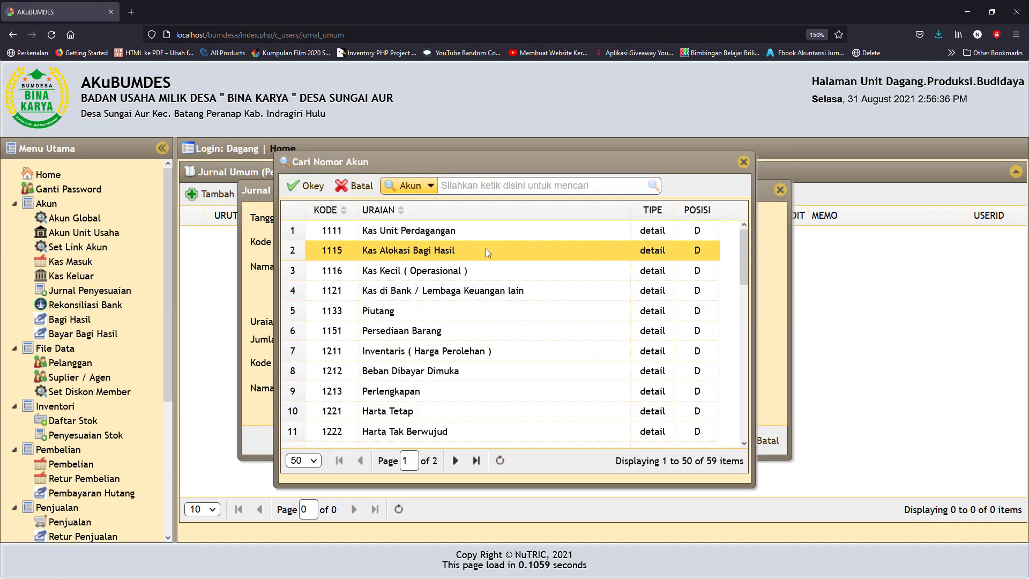
click(412, 335)
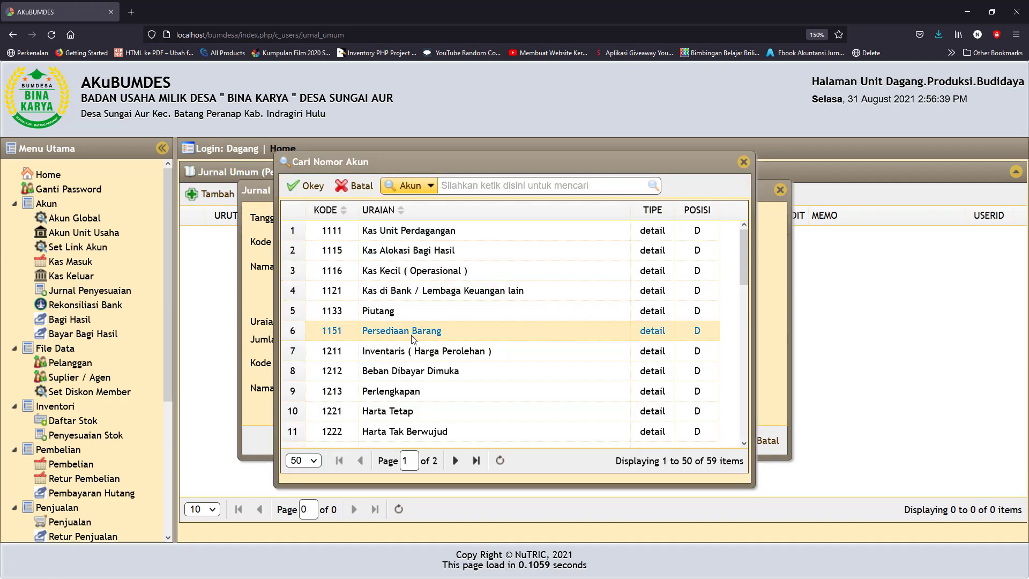
click(313, 186)
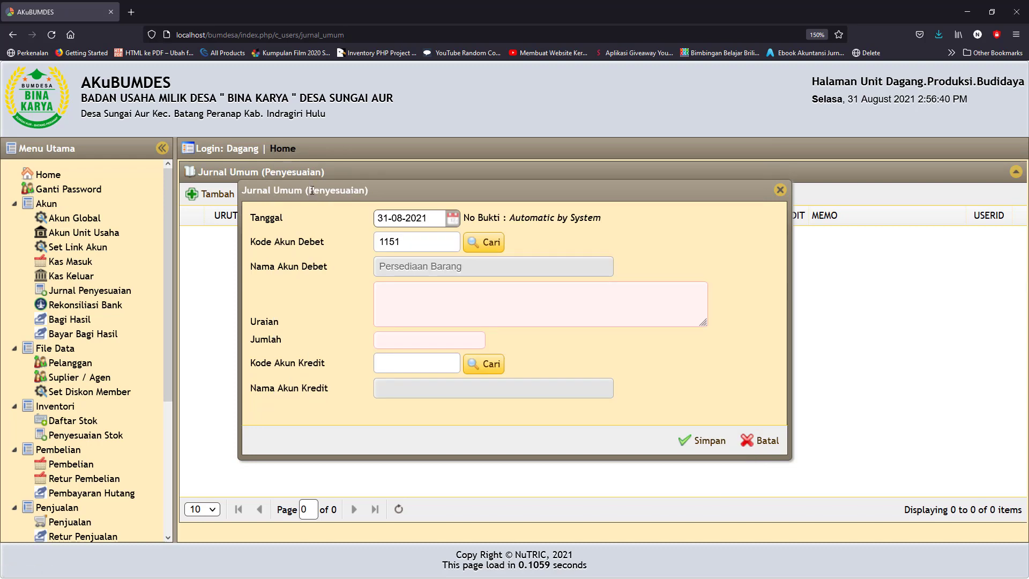
Describe the journal entry as "Stock telur" and set its Jumlah to Rp 1.500.000
click(406, 303)
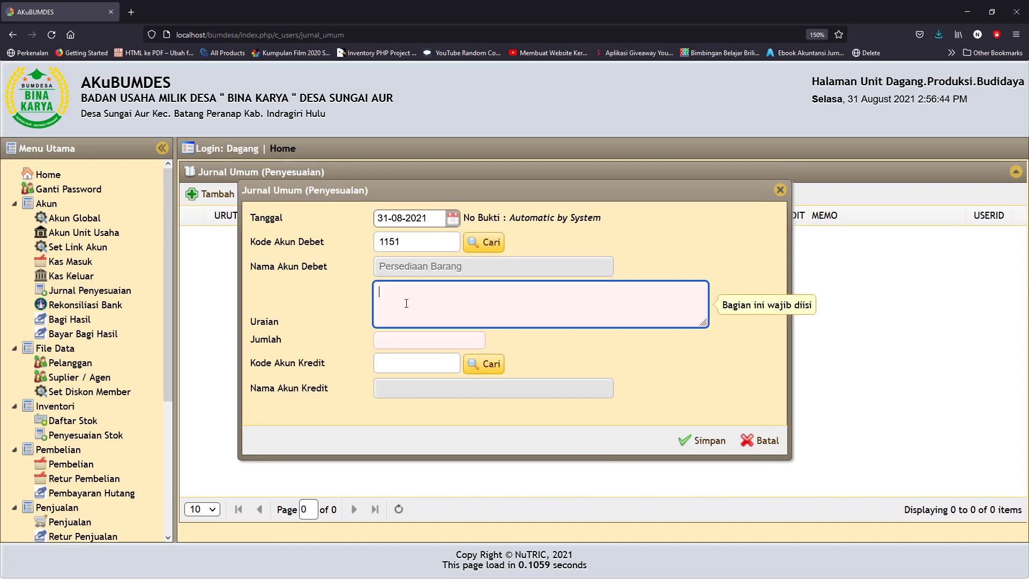
text(Stock telur)
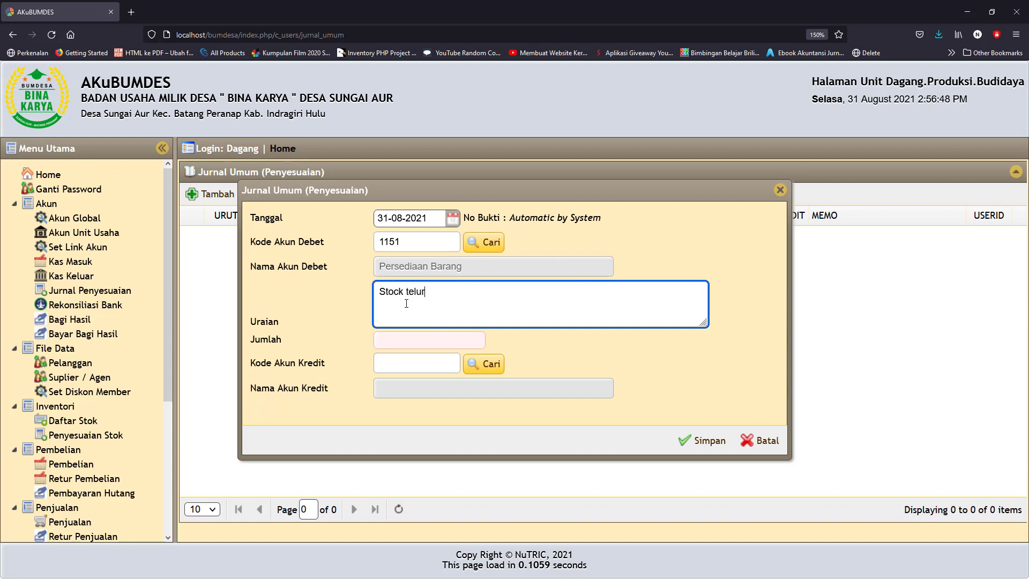
click(402, 341)
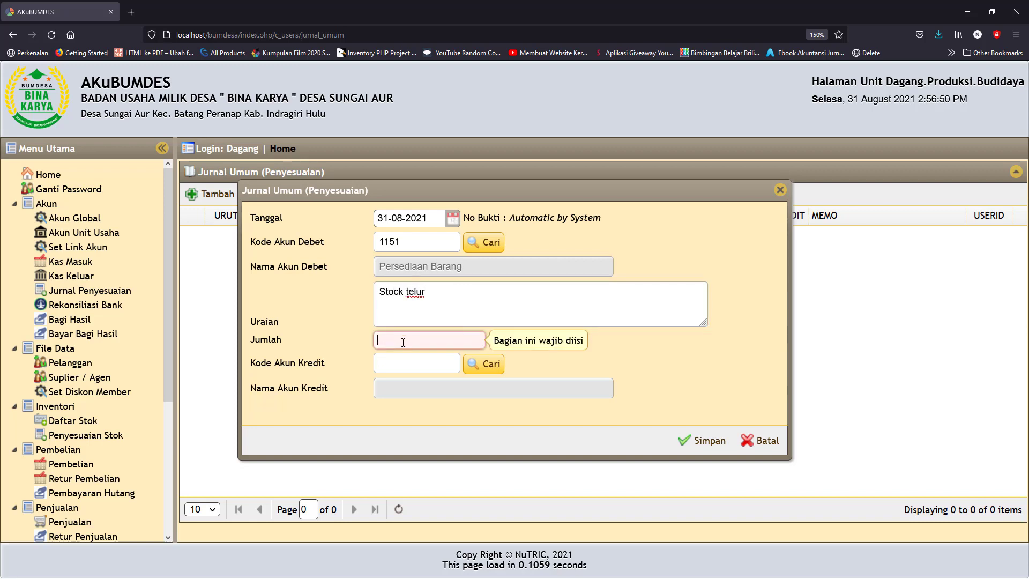
text(15)
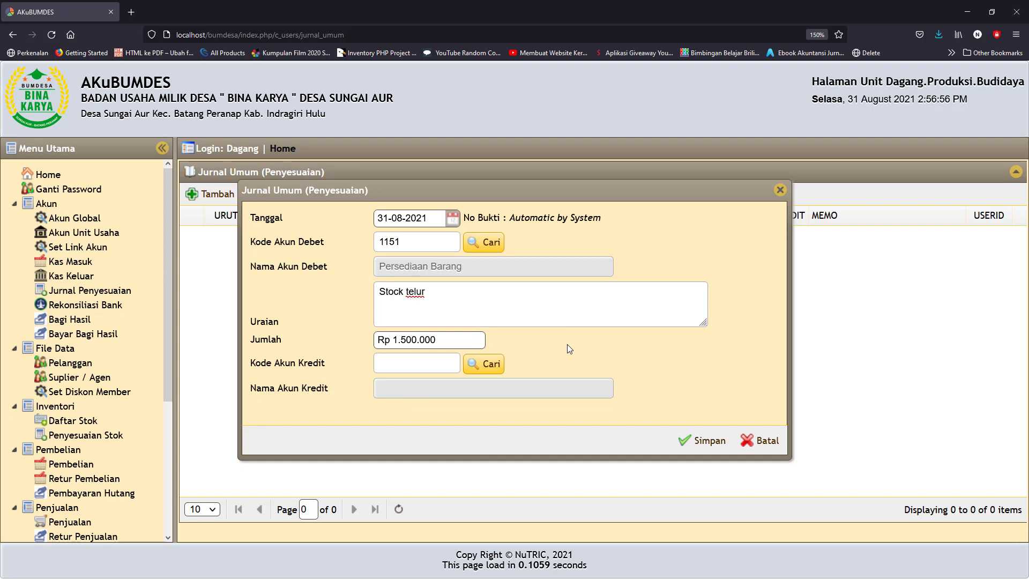
Choose 3100 Modal BUMDes as the credit account and save the adjustment journal
click(494, 368)
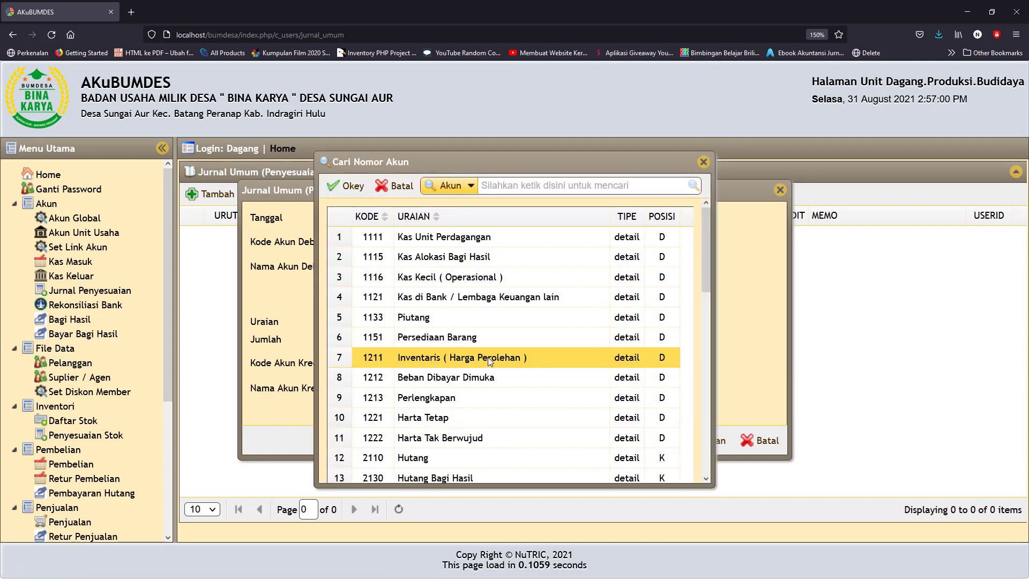
scroll(488, 357, down, 3)
scroll(488, 357, down, 2)
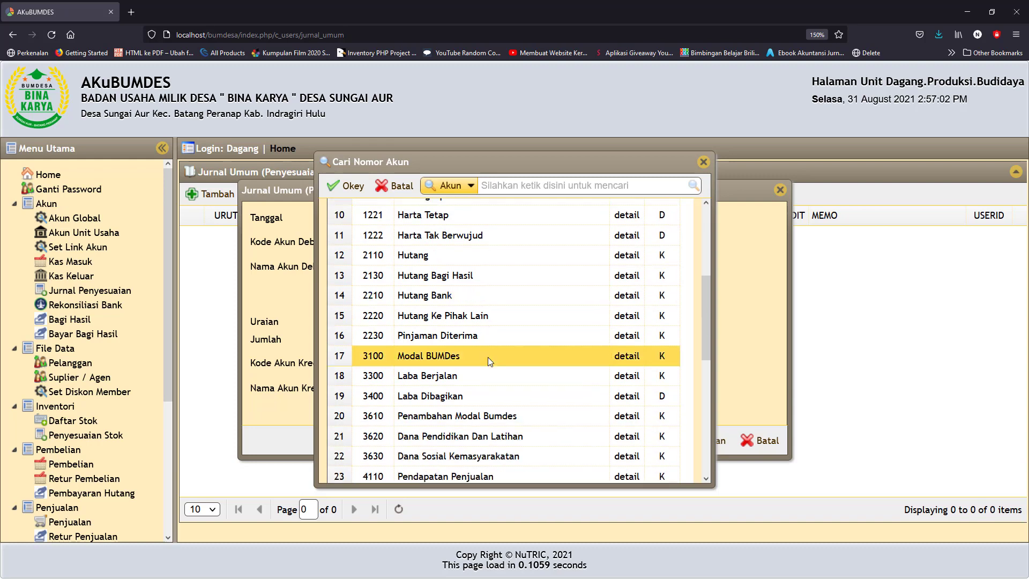
click(473, 359)
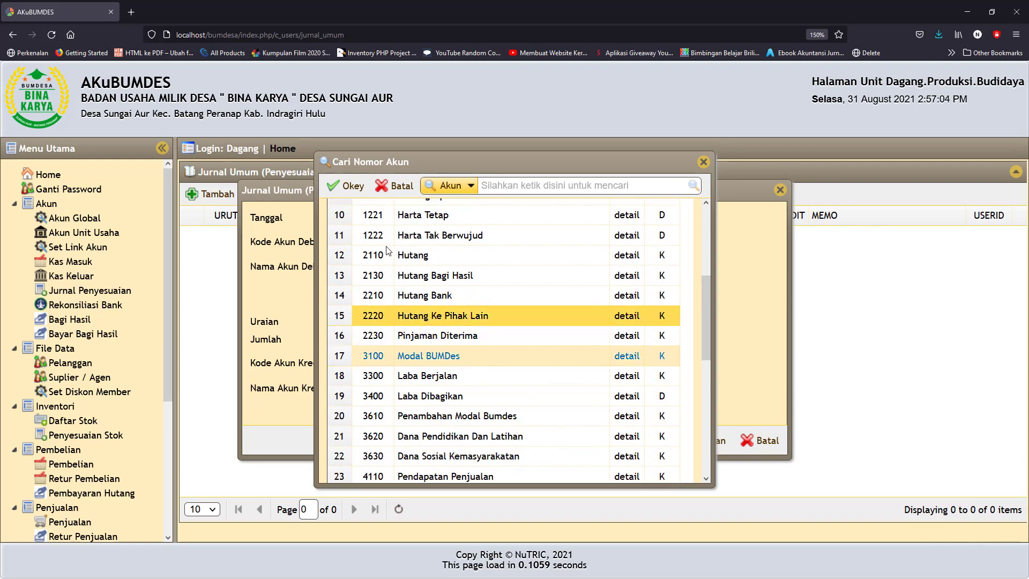
click(355, 188)
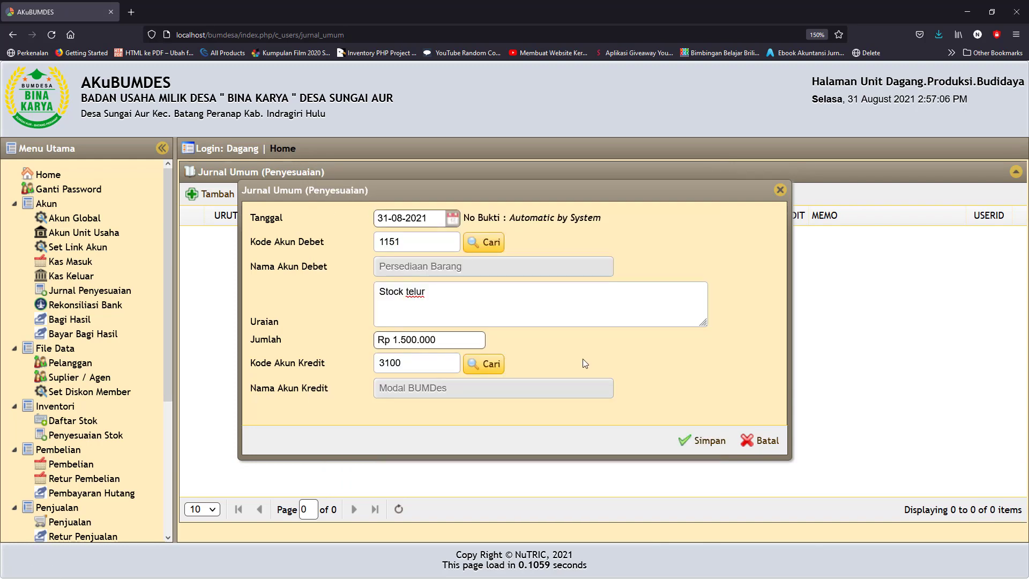
click(702, 440)
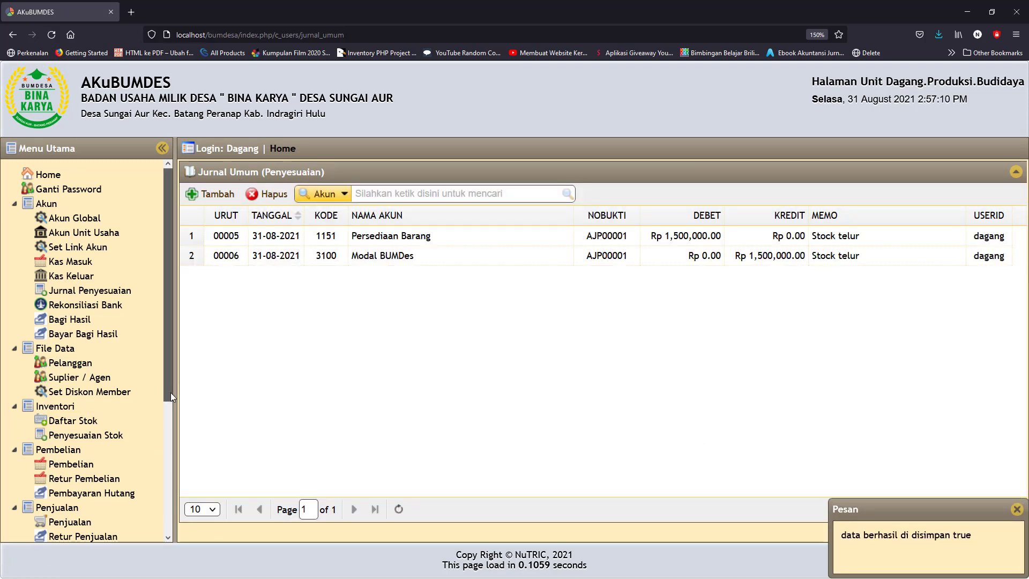
Check the refreshed Selisih amount in Penyesuaian Stok and TL002's Stok Akhir in Daftar Stok
scroll(151, 439, down, 5)
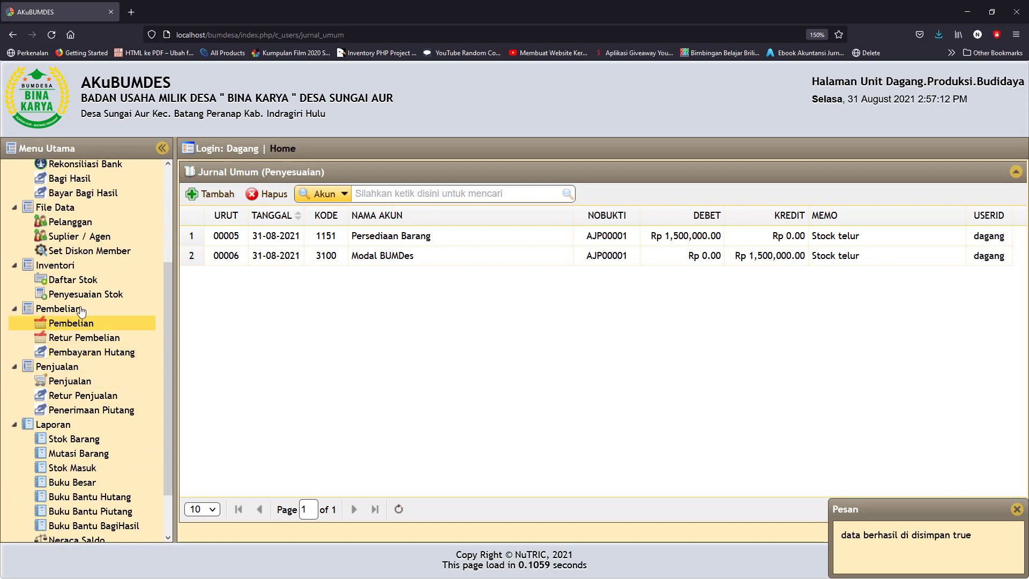
click(79, 298)
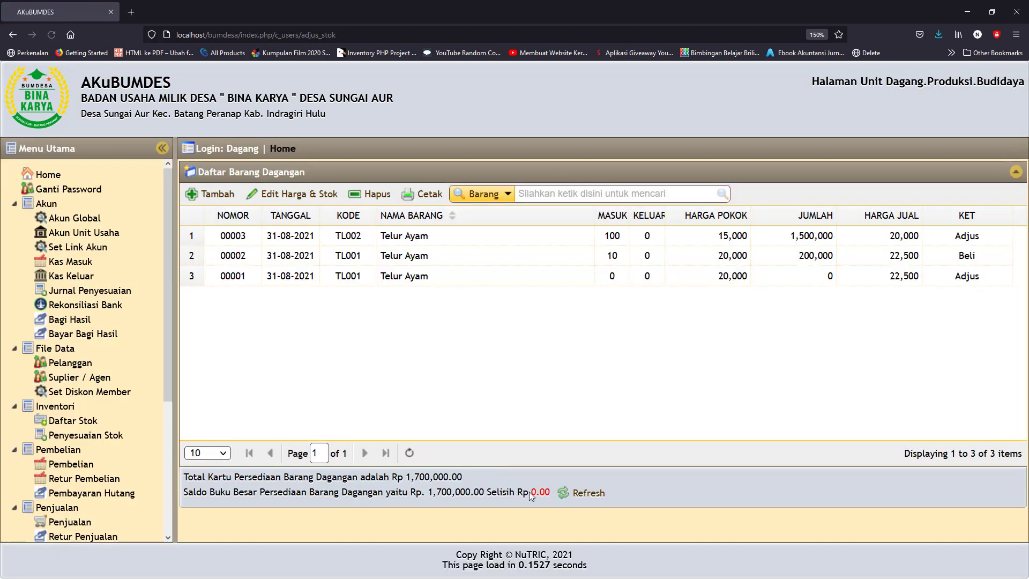
drag(528, 491, 546, 491)
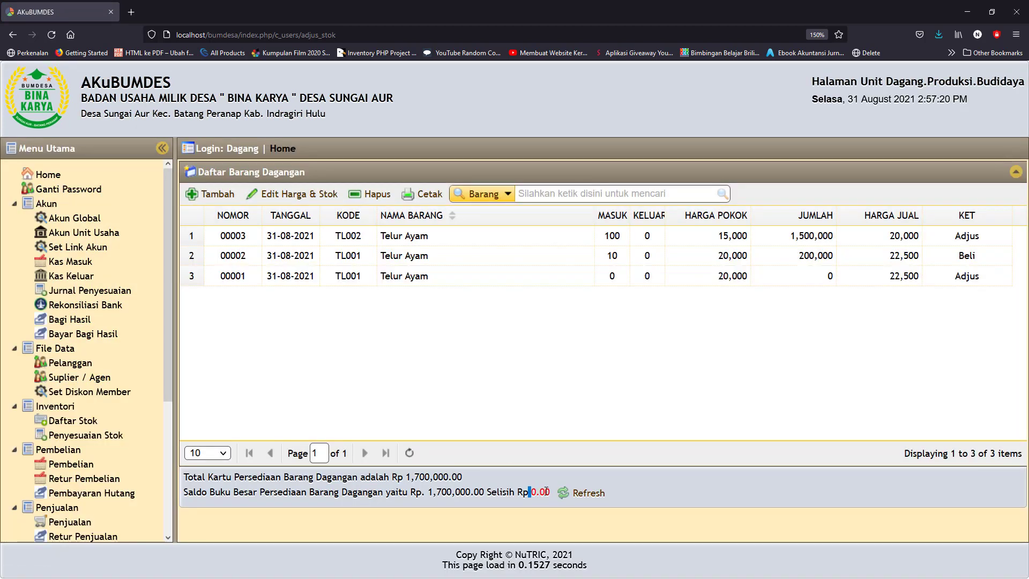
click(563, 493)
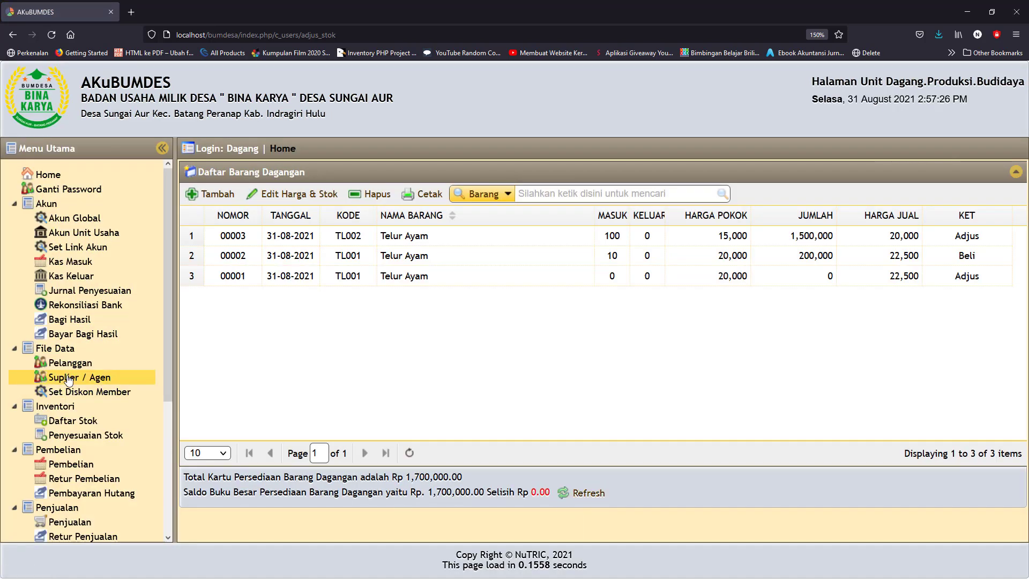
click(68, 420)
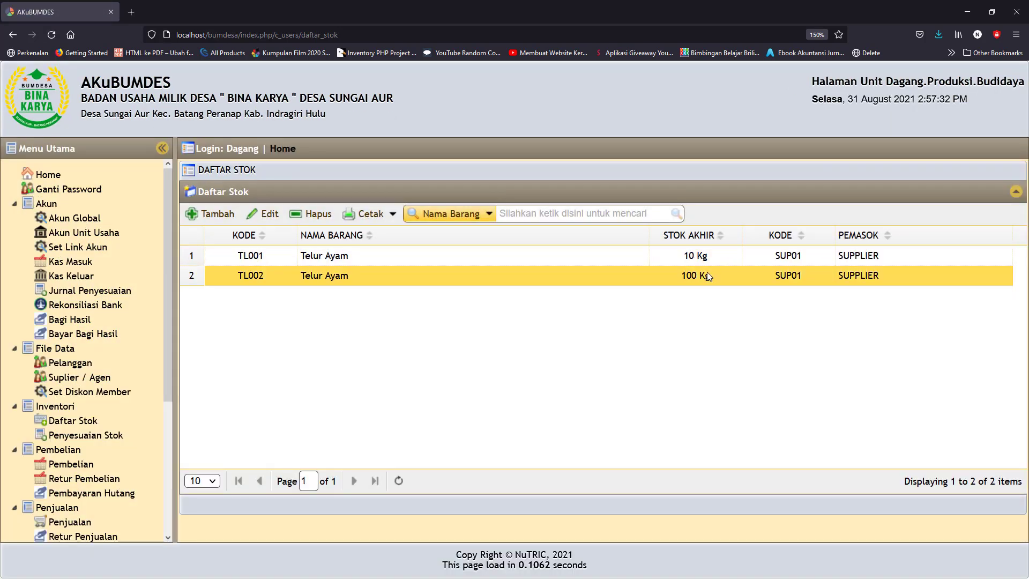
drag(715, 275, 673, 276)
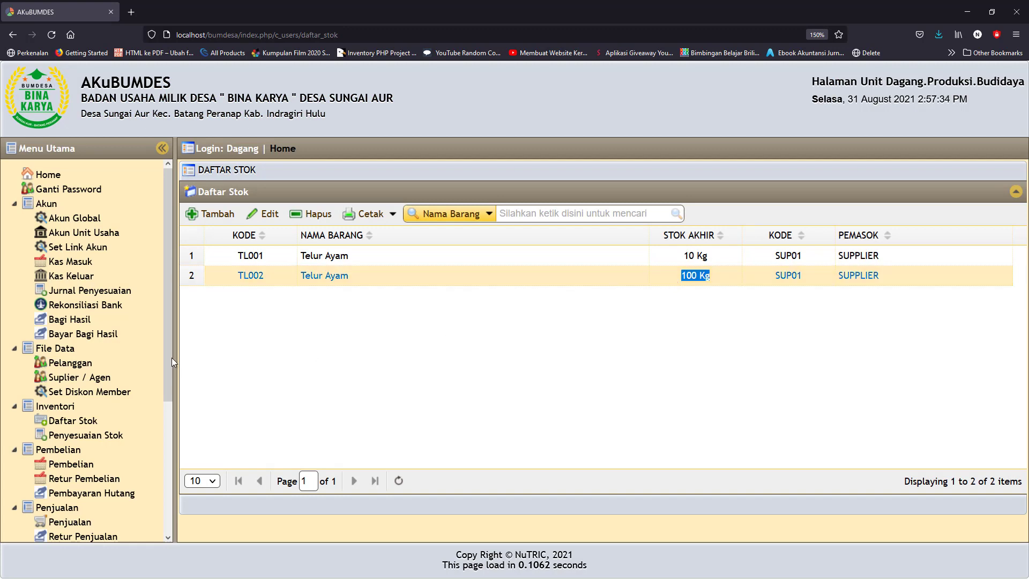
Display the Neraca for 31-08-2021 and check the Persediaan Barang balance against the journal entry
scroll(166, 380, down, 1)
drag(167, 383, 165, 509)
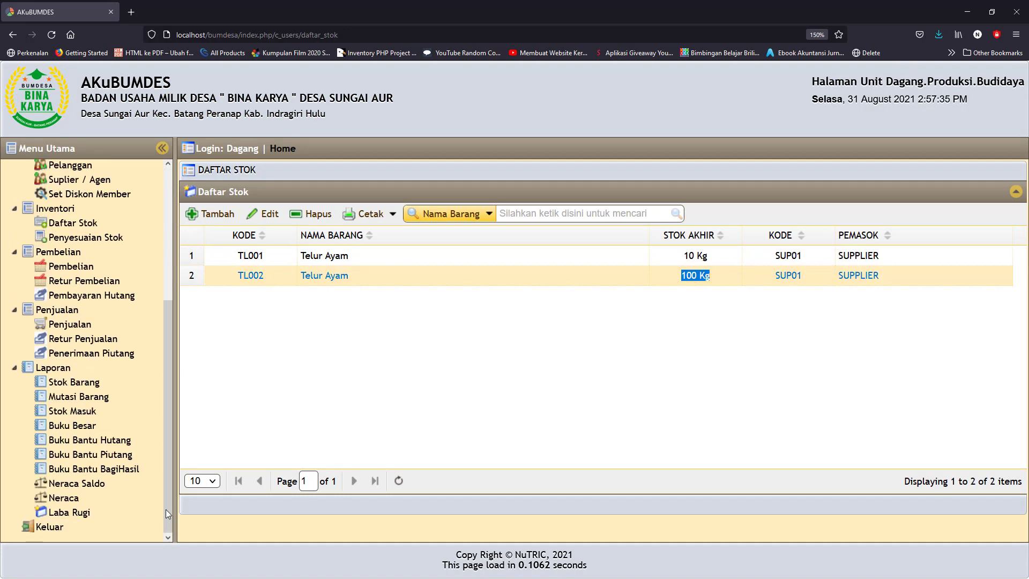
click(62, 498)
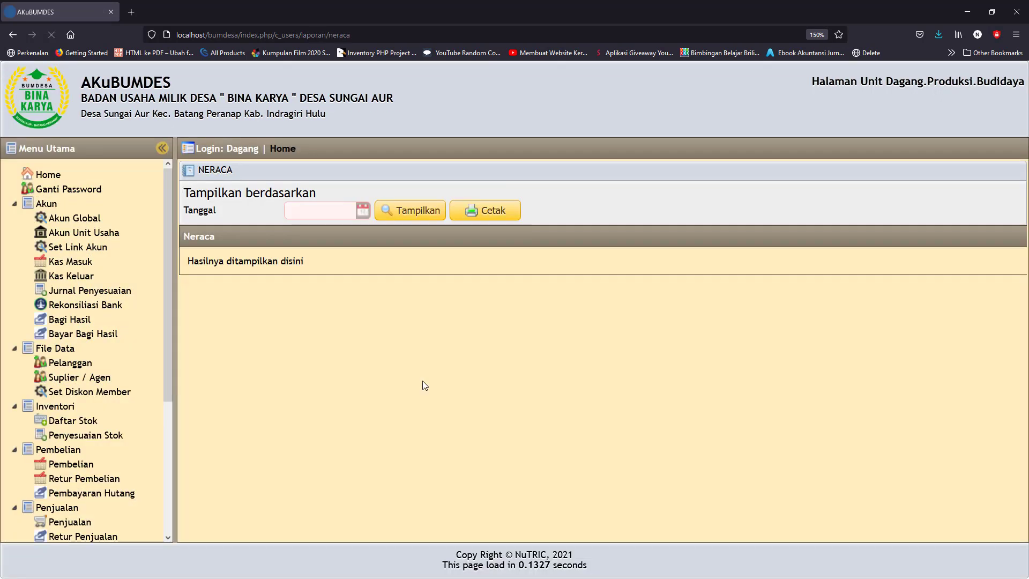
click(363, 210)
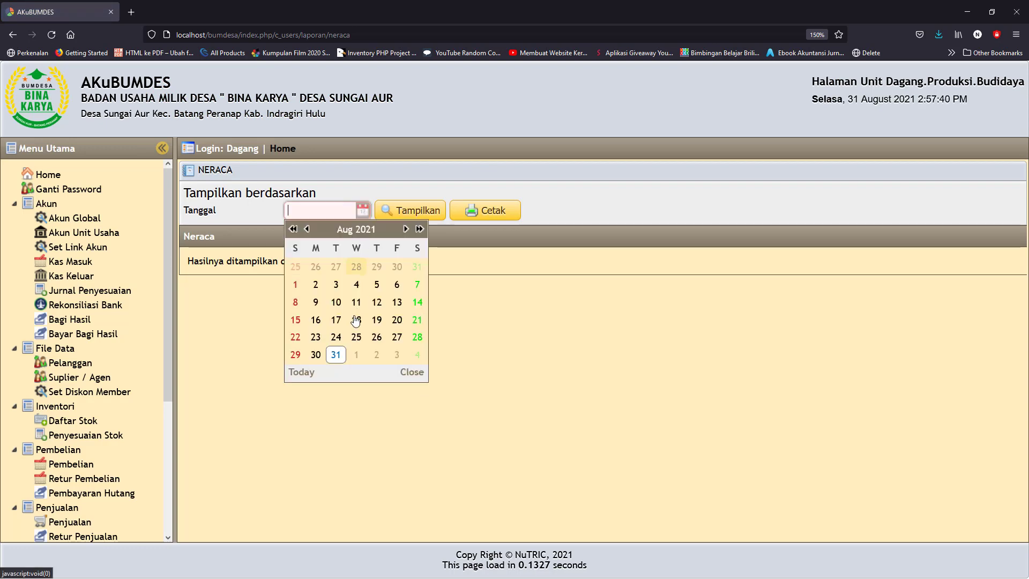
click(336, 354)
click(418, 210)
scroll(616, 365, down, 5)
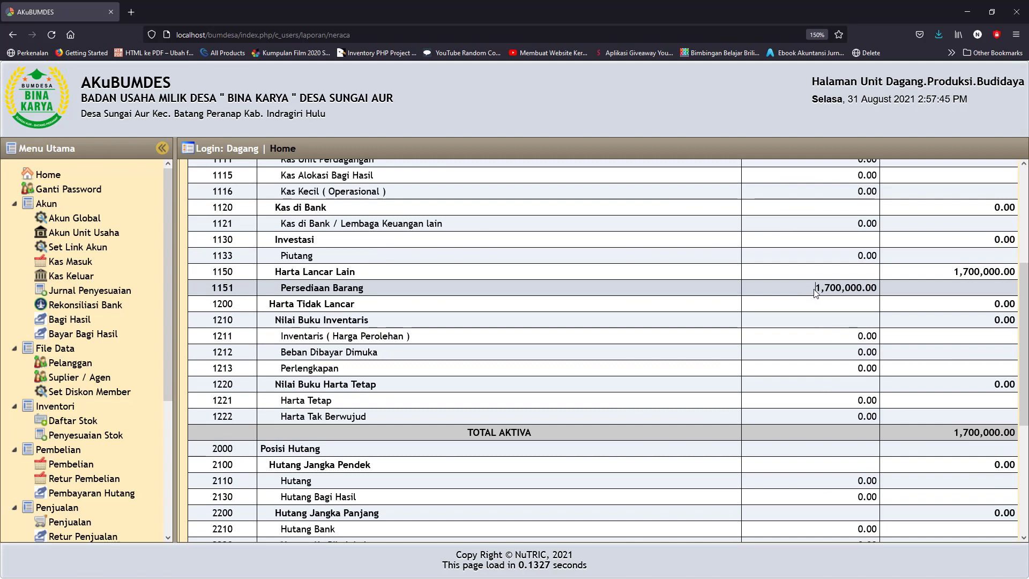
drag(814, 288, 882, 294)
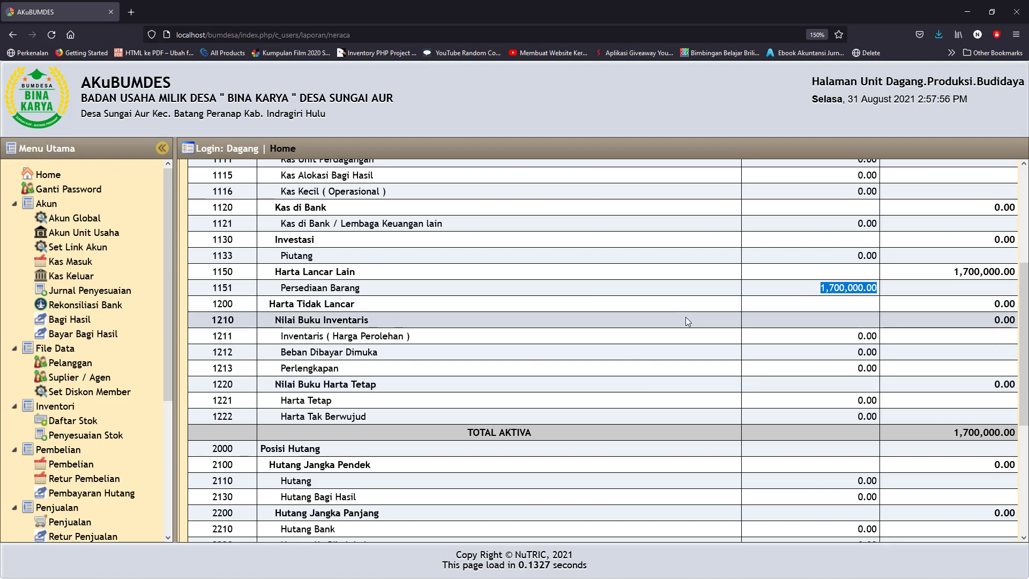
Compare Modal BUMDes with Persediaan Barang in the Neraca, and check the Total Aktiva, Total Pasiva and Out of Balance lines
scroll(688, 323, down, 3)
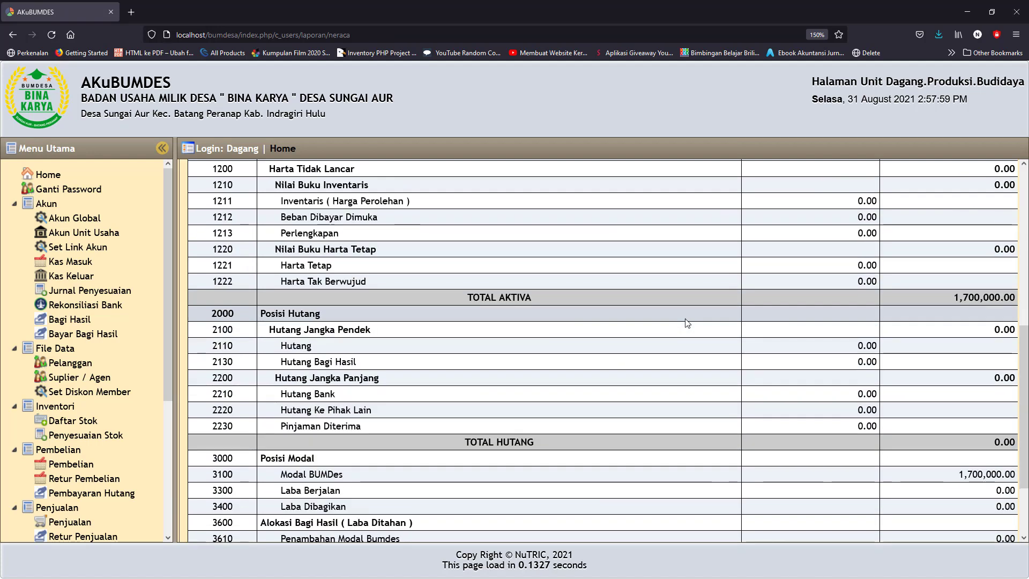
scroll(687, 323, down, 2)
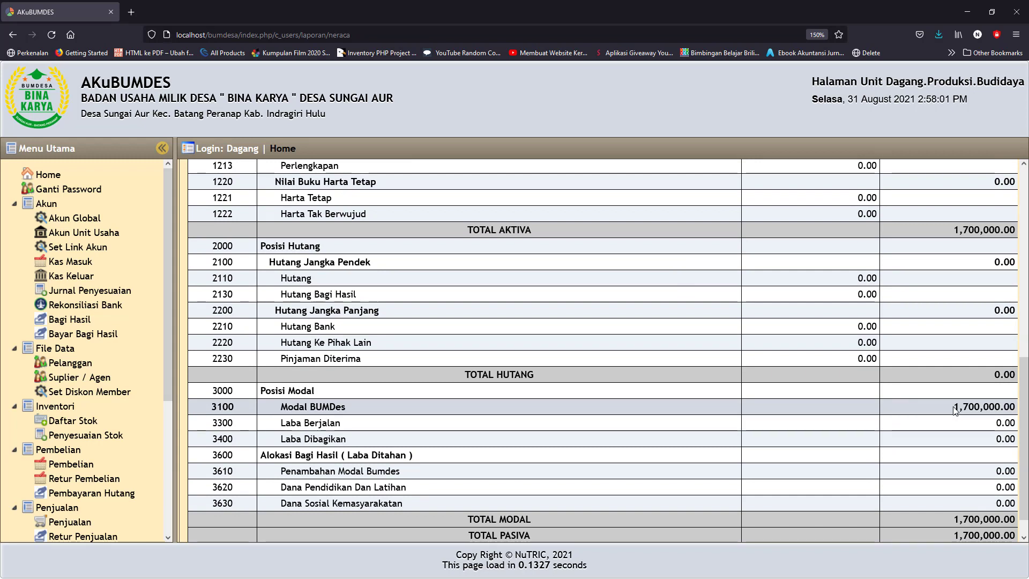
drag(953, 410, 1015, 411)
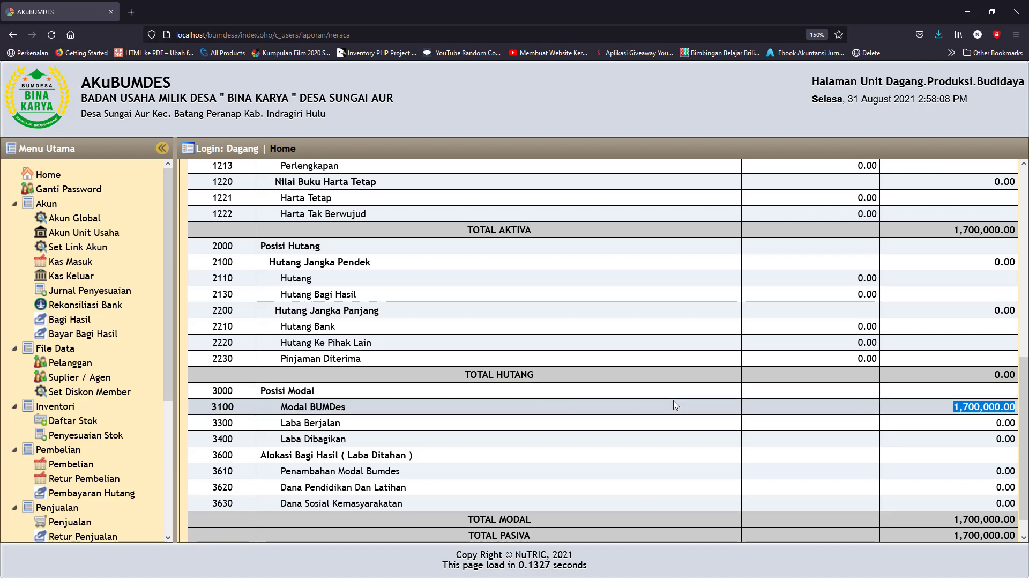
scroll(492, 338, up, 3)
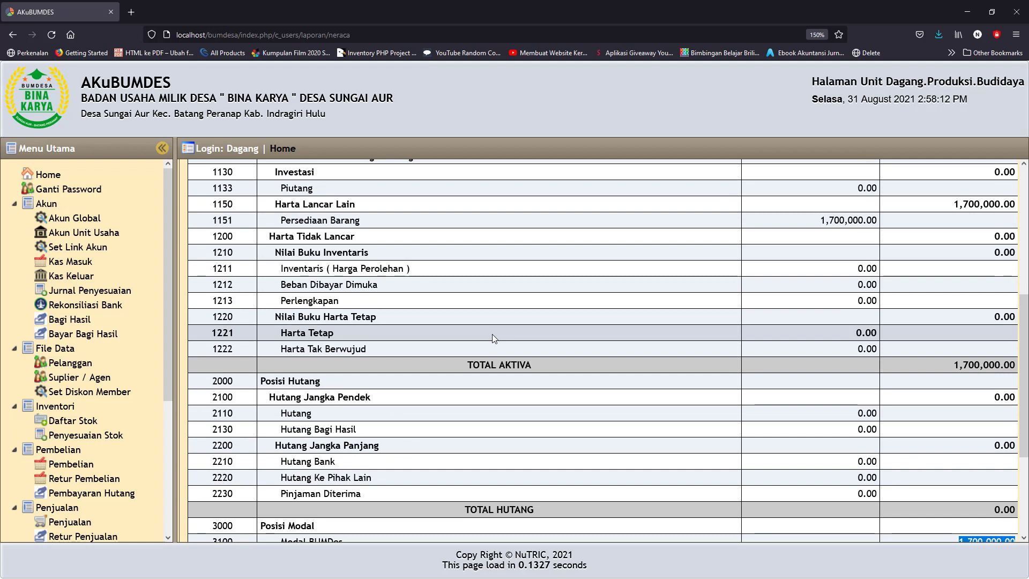
scroll(494, 340, down, 3)
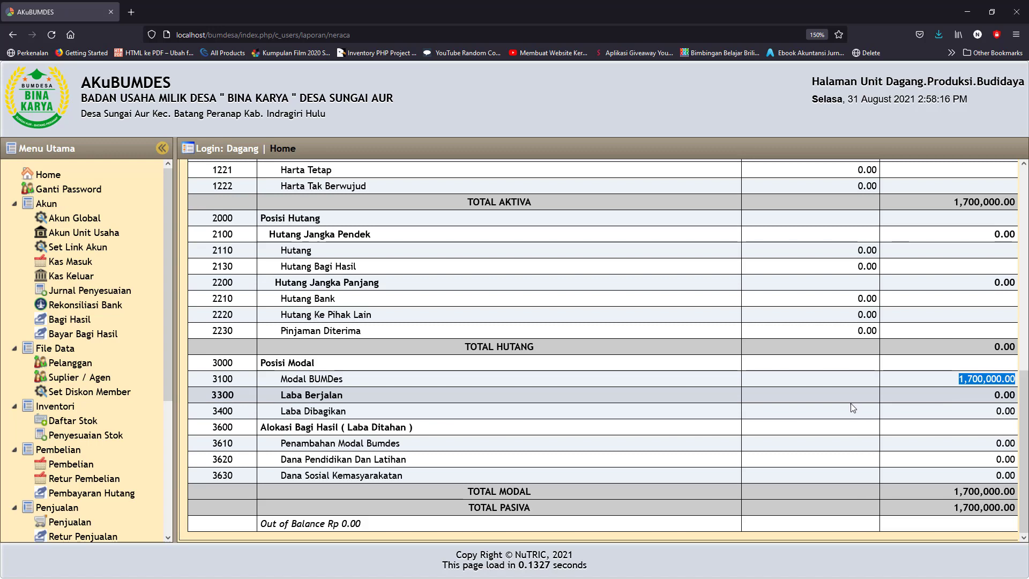
scroll(852, 407, up, 3)
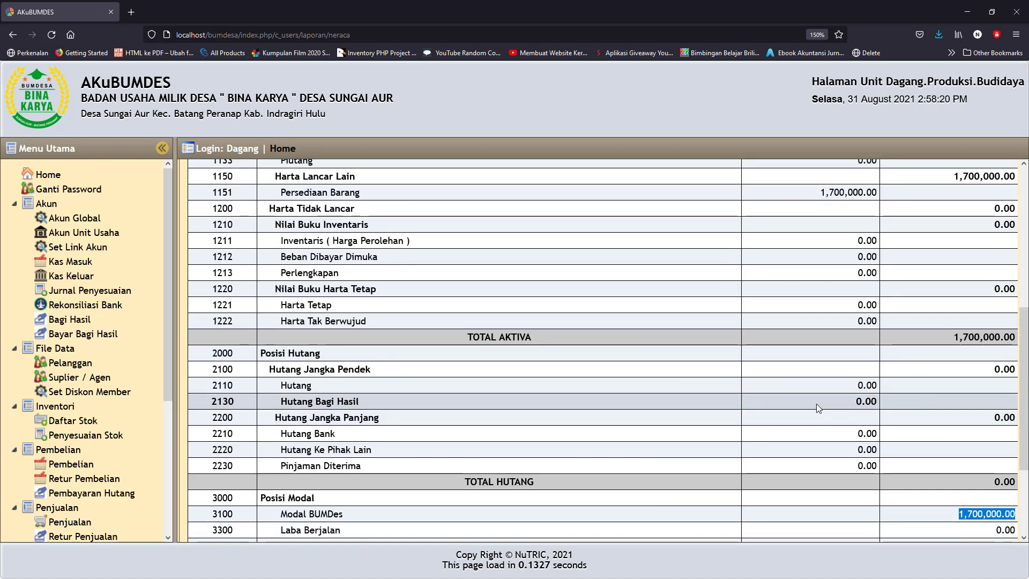
Add a new item in Daftar Stok with code PUPUK, name "pupuk NCL" and unit Kg
click(63, 427)
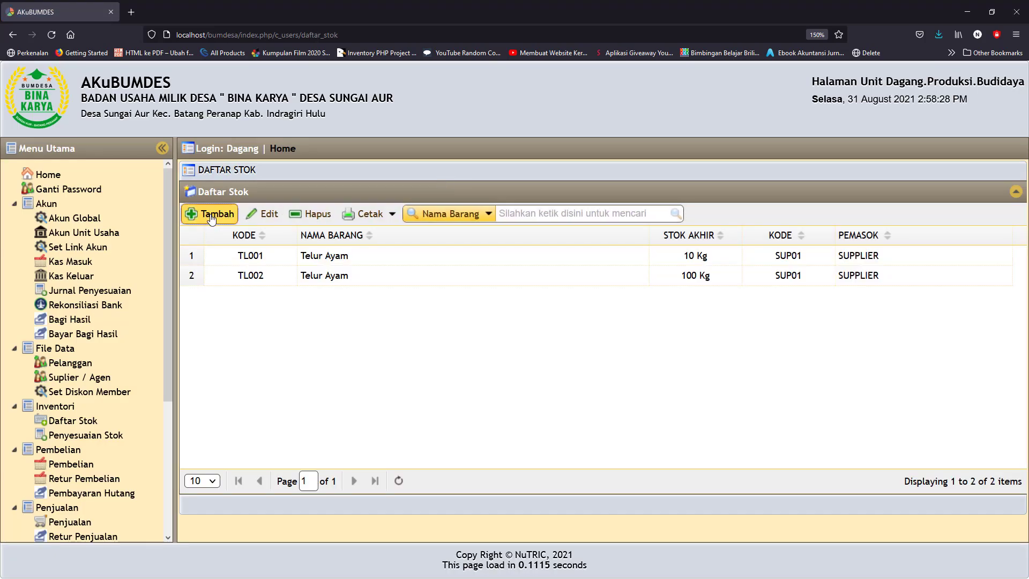
click(214, 214)
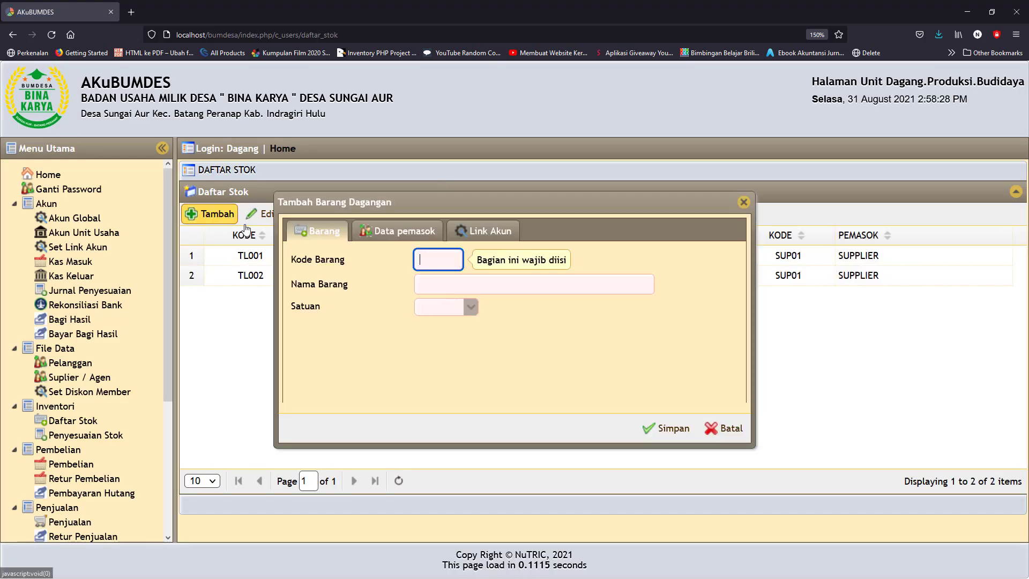
click(439, 262)
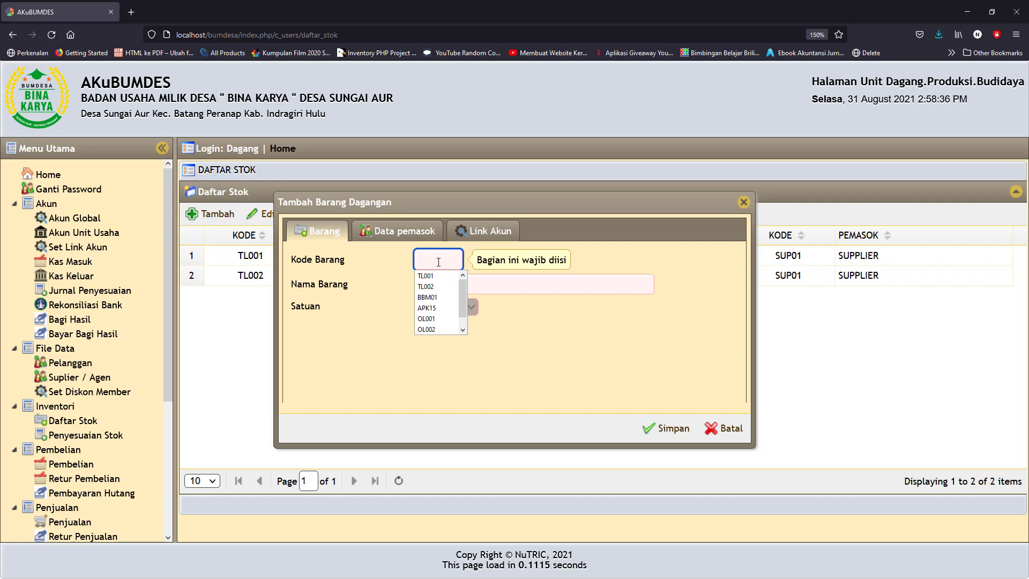
text(PUPUK)
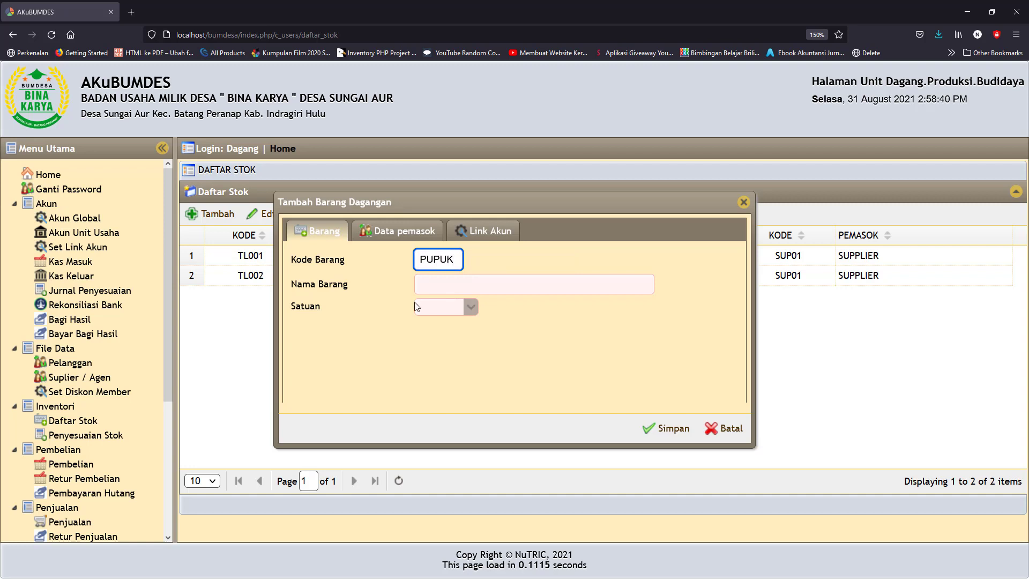
click(435, 285)
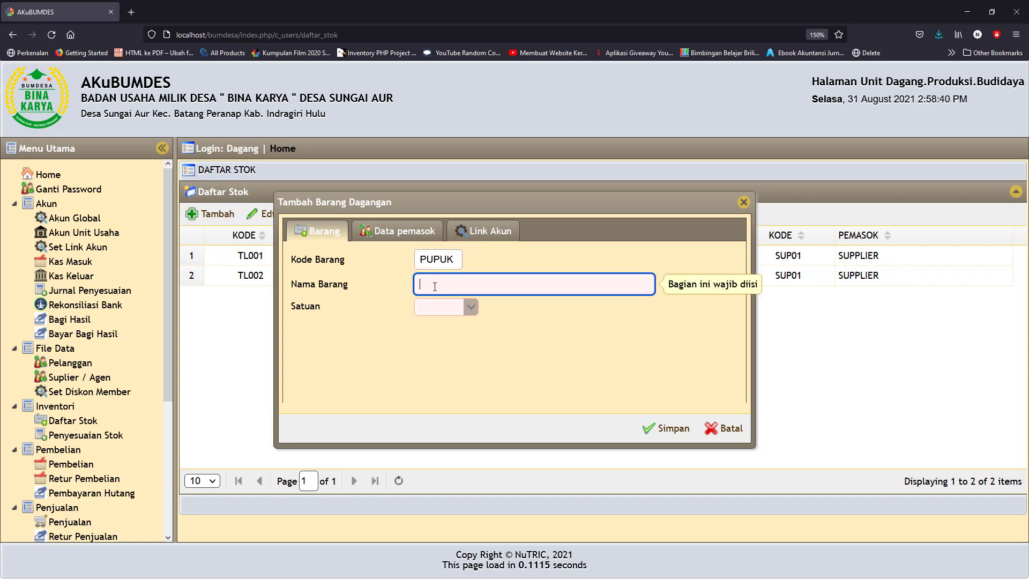
text(pupuk)
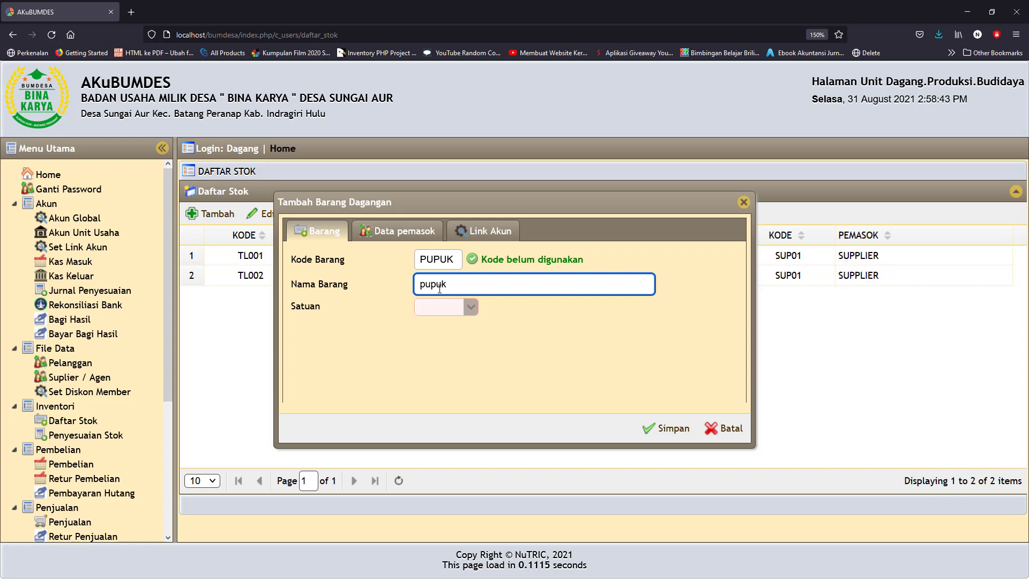
click(471, 307)
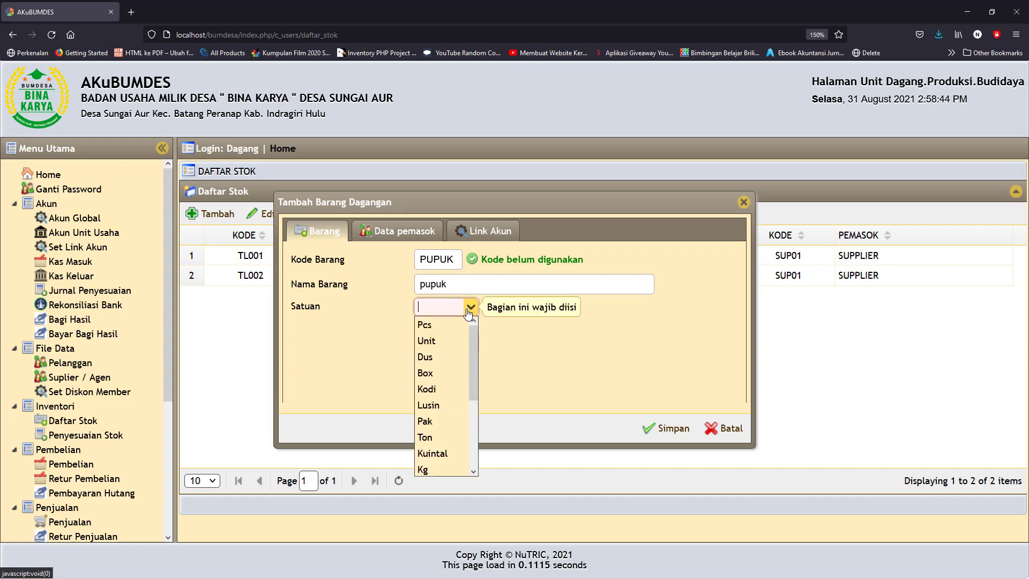
click(425, 470)
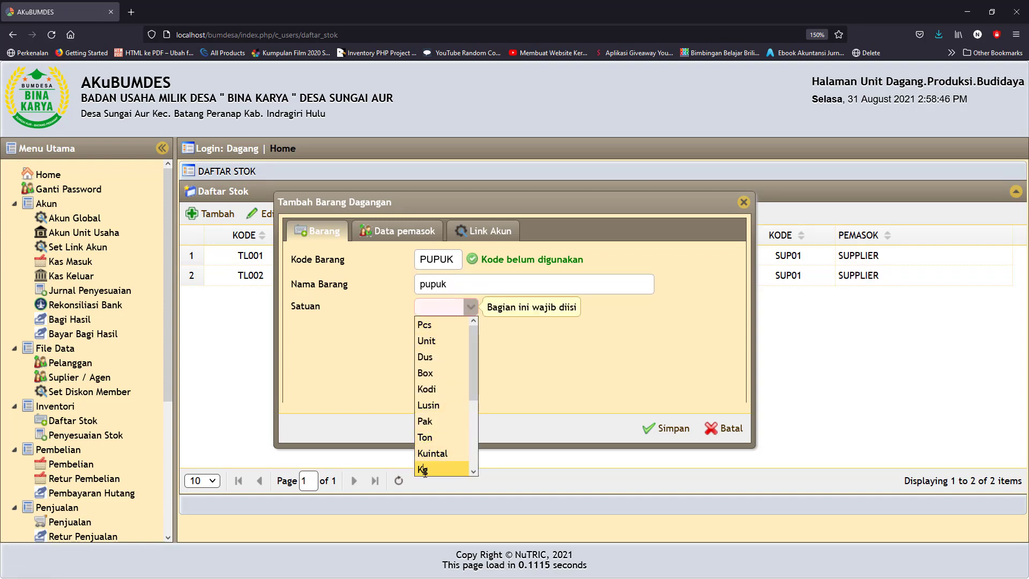
click(469, 286)
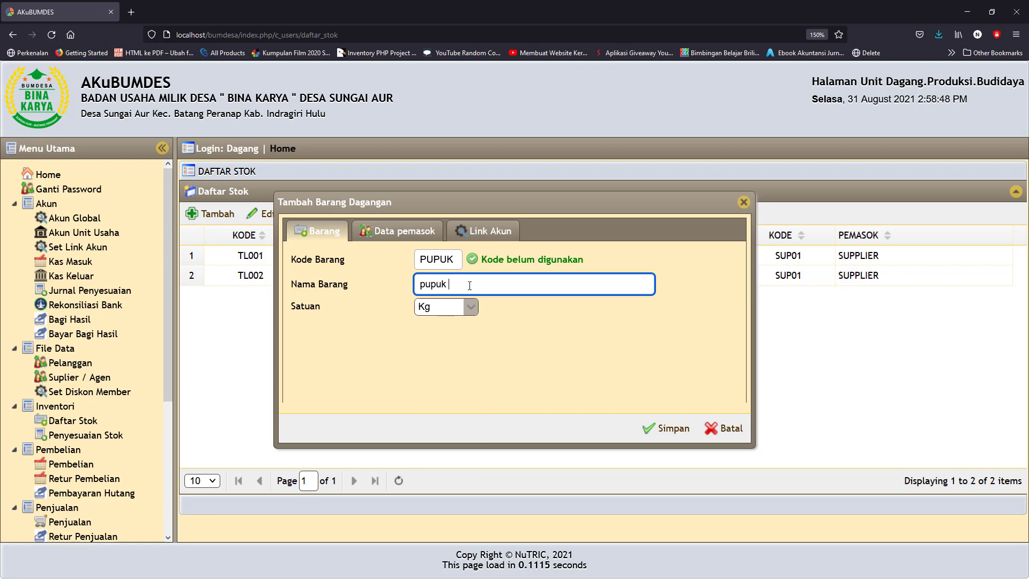
text(NCL)
Assign supplier SUP01 to the new pupuk NCL item and save it
click(414, 234)
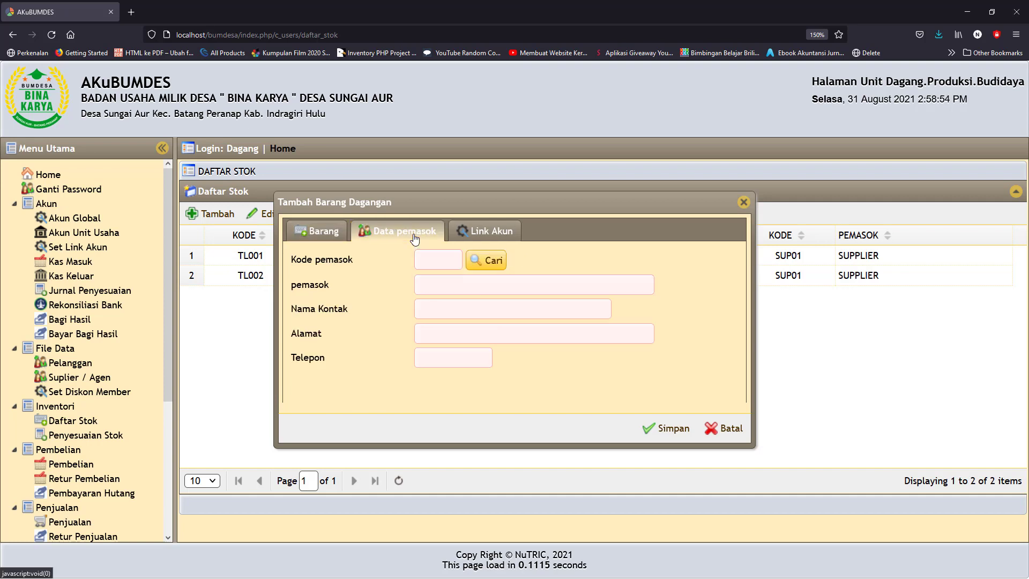
click(480, 264)
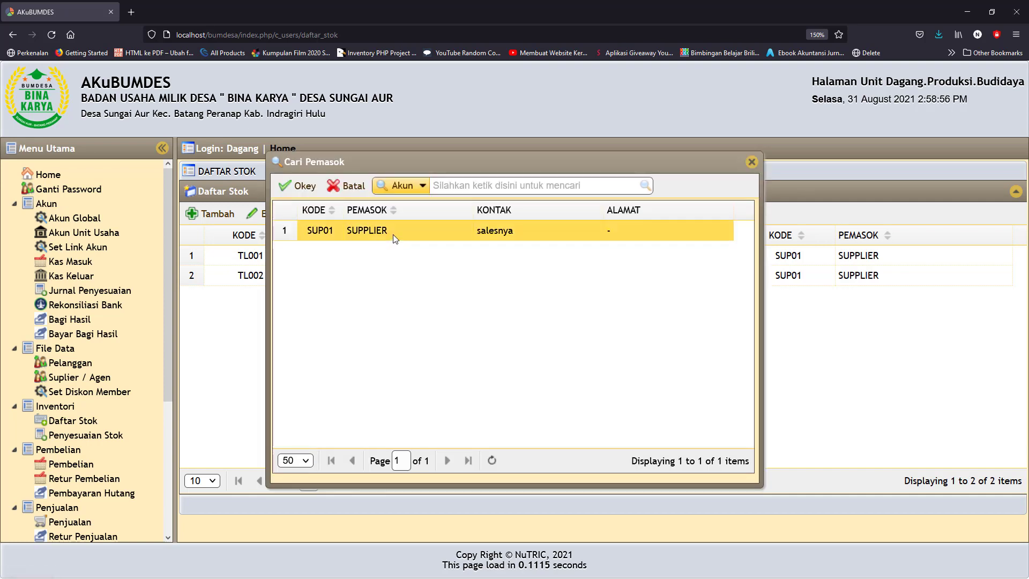
click(375, 230)
click(306, 188)
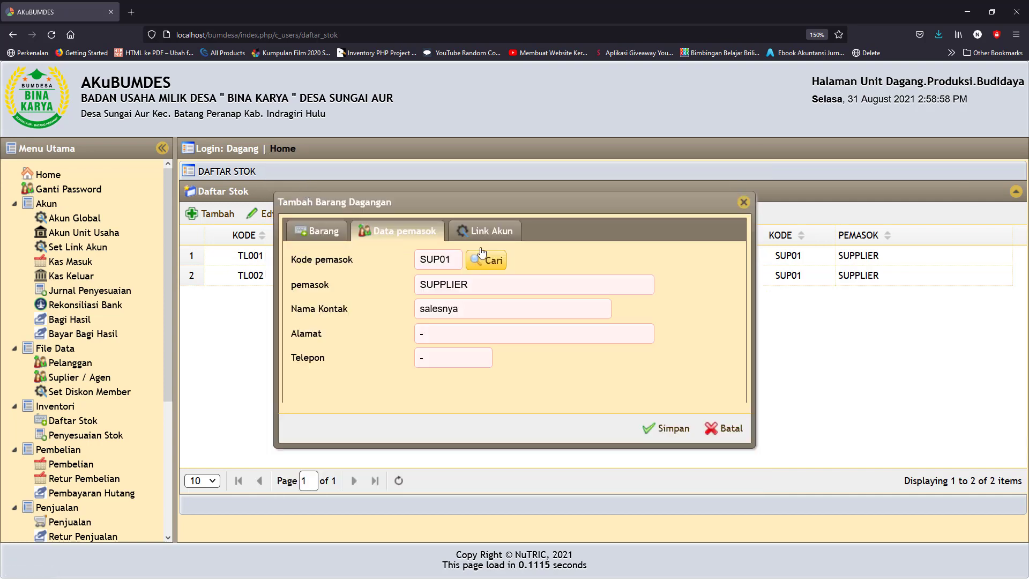
click(666, 428)
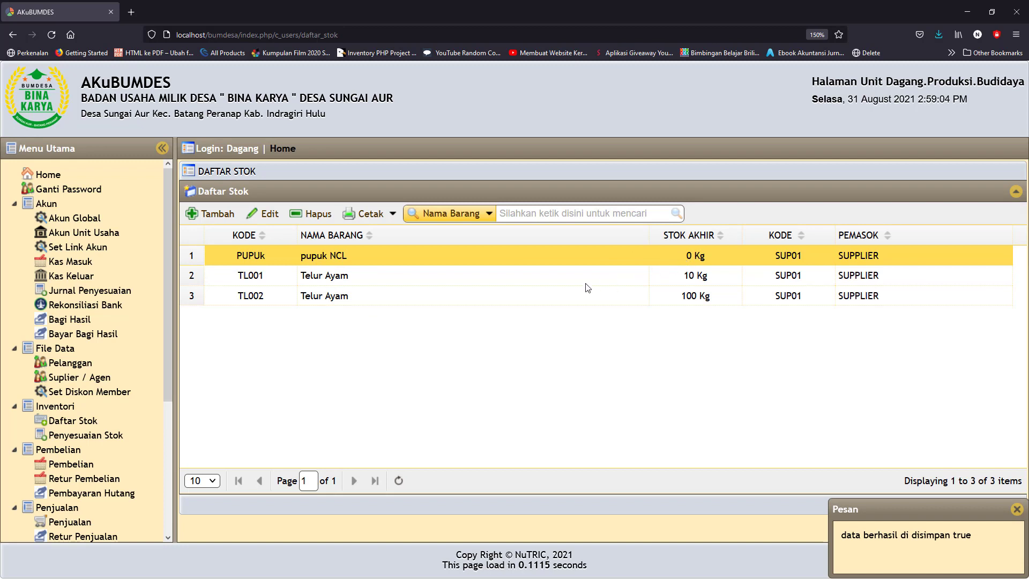
Start a new stock adjustment in Penyesuaian Stok dated 31-08-2021 and add pupuk NCL to its item list
click(75, 440)
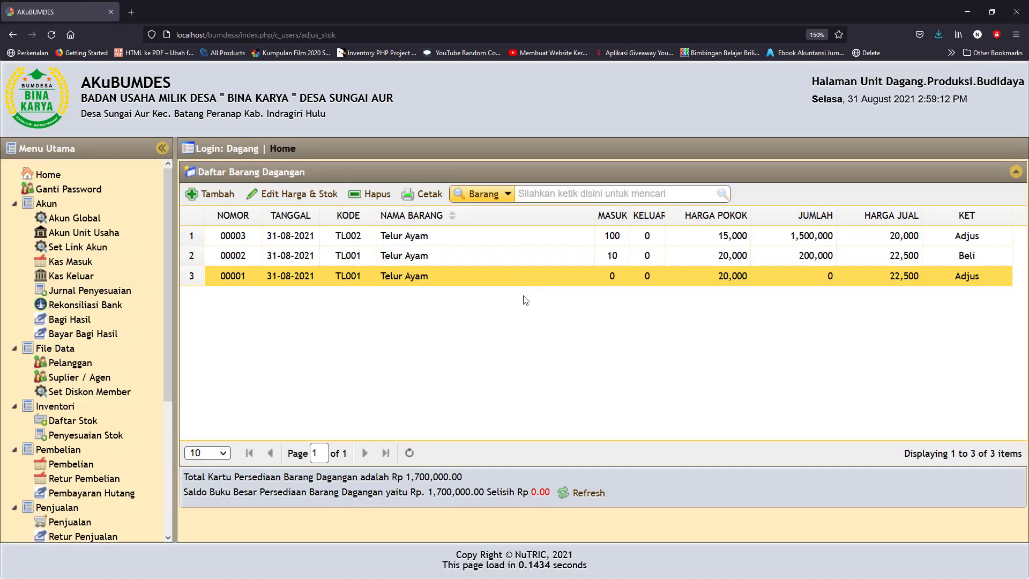
click(213, 196)
click(400, 188)
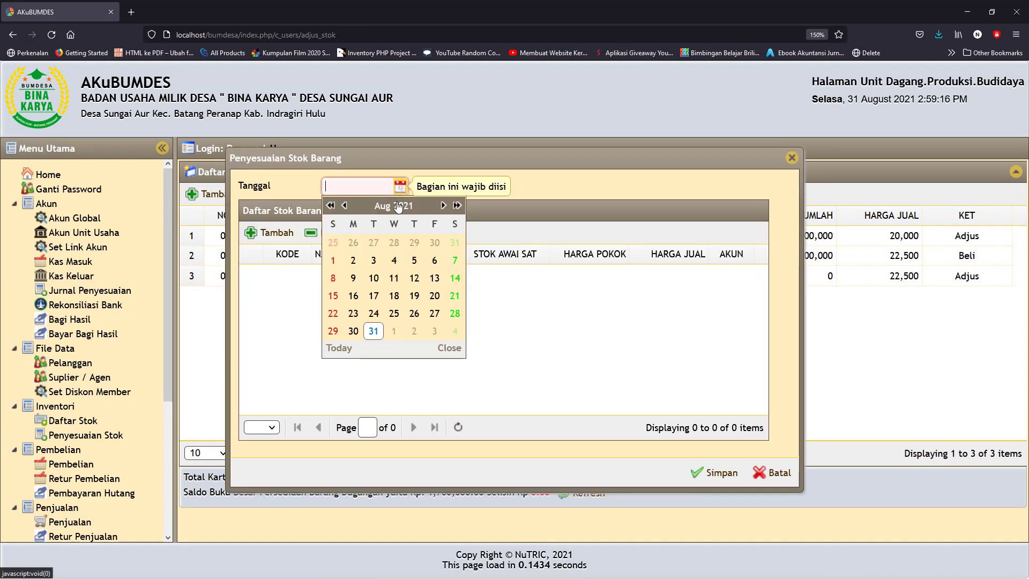
click(377, 336)
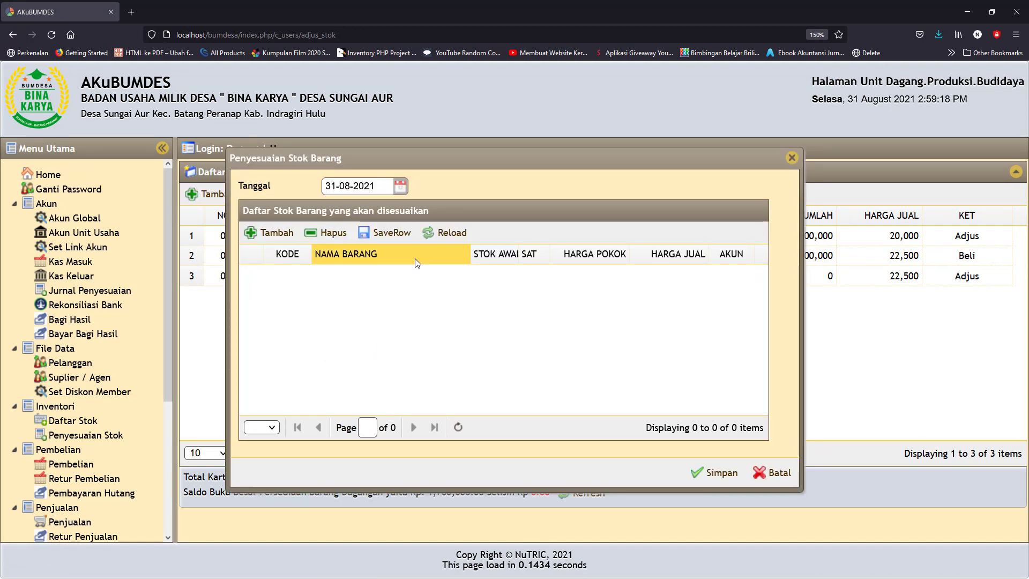
click(272, 236)
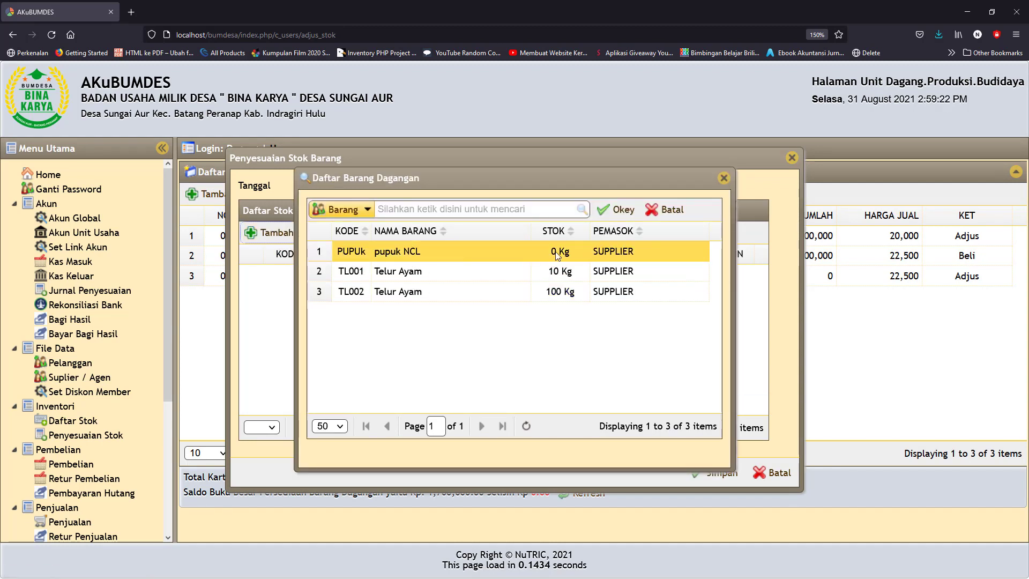
click(456, 256)
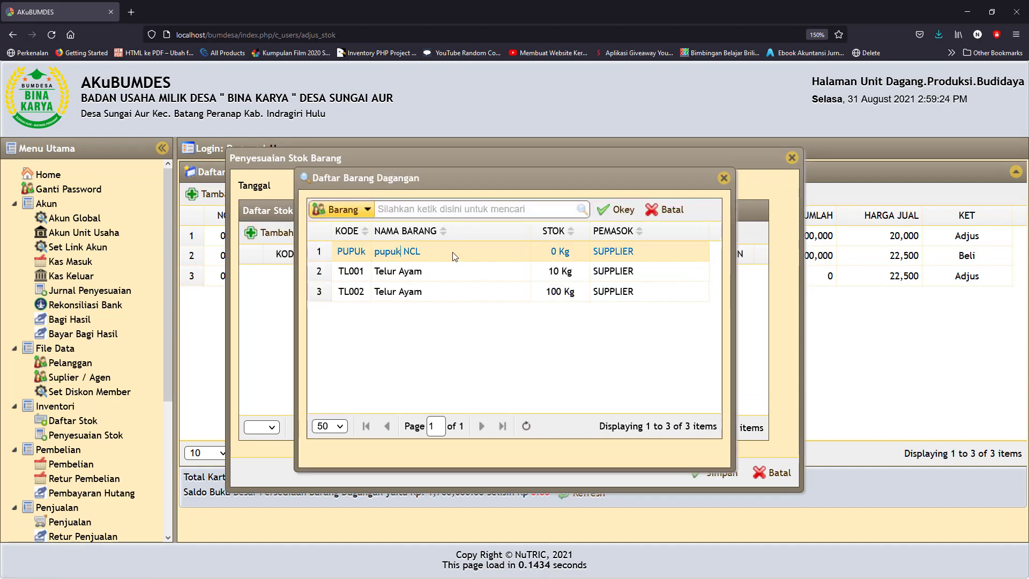
click(623, 211)
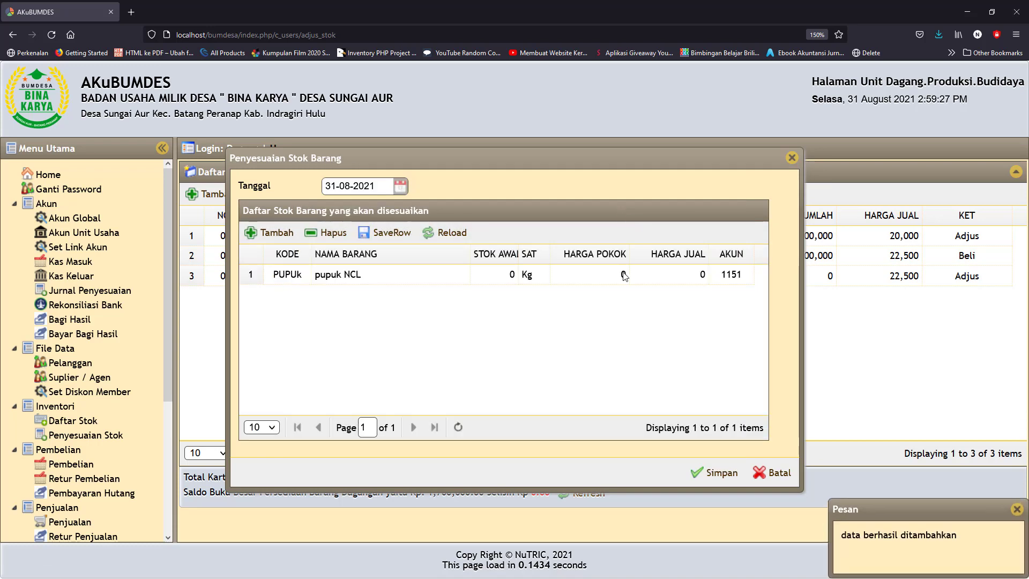
Set pupuk NCL's Harga Pokok to 100000, Harga Jual to 120000 and Stok Awal to 50, and save the stock adjustment
click(607, 274)
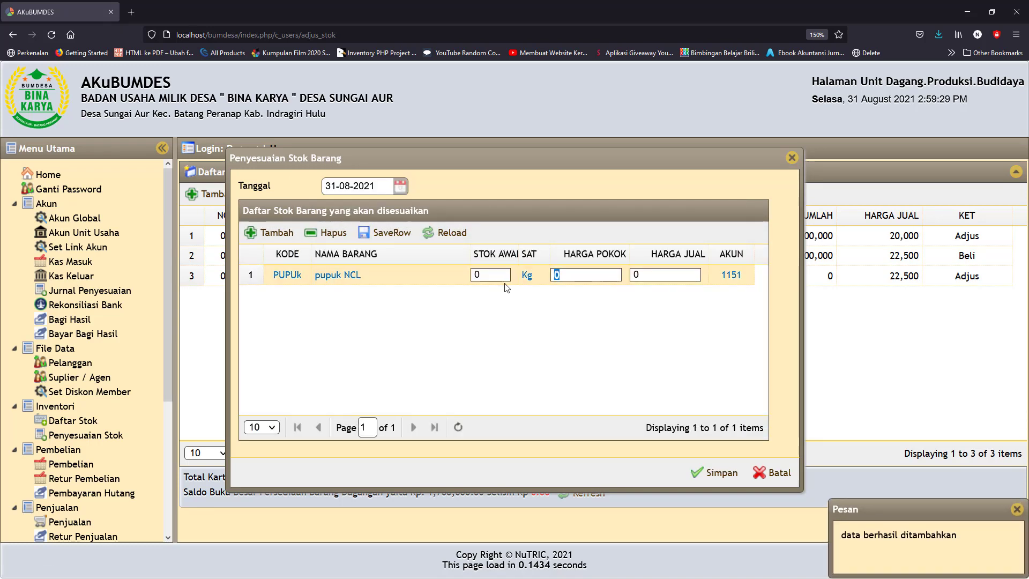
text(100000)
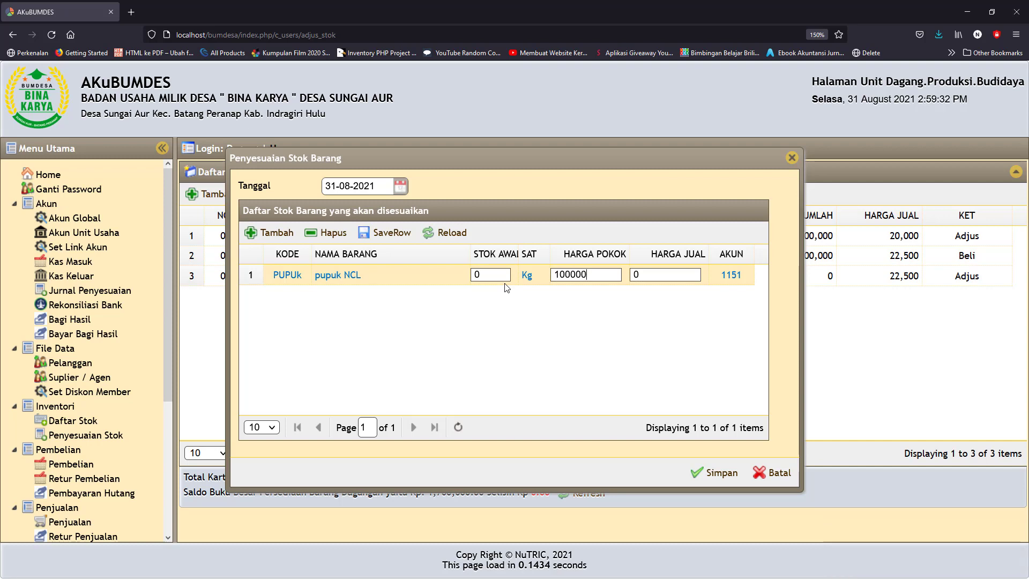
drag(649, 275, 629, 276)
text(120000)
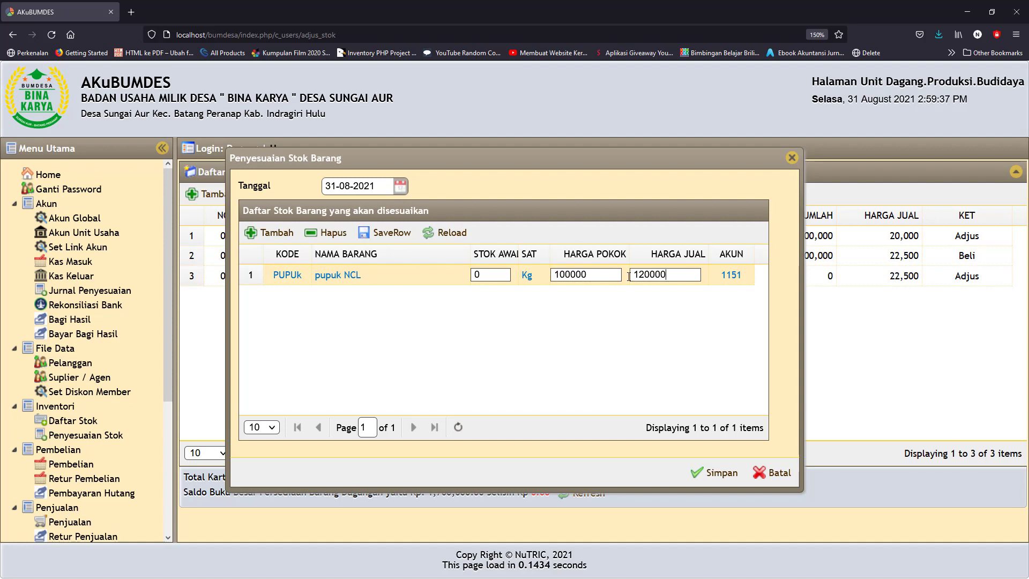
drag(487, 274, 445, 279)
text(5)
click(389, 236)
click(447, 236)
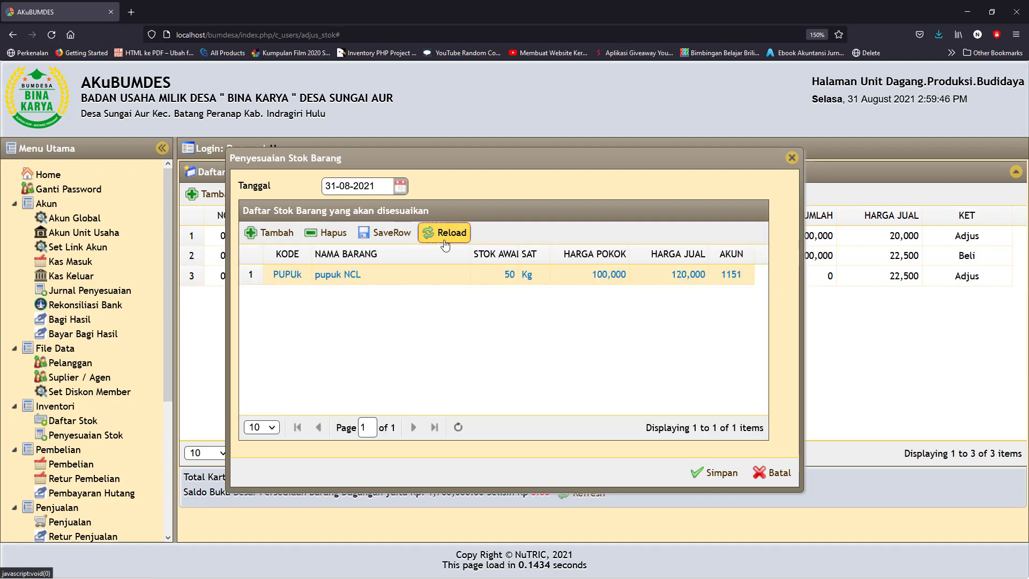
click(713, 475)
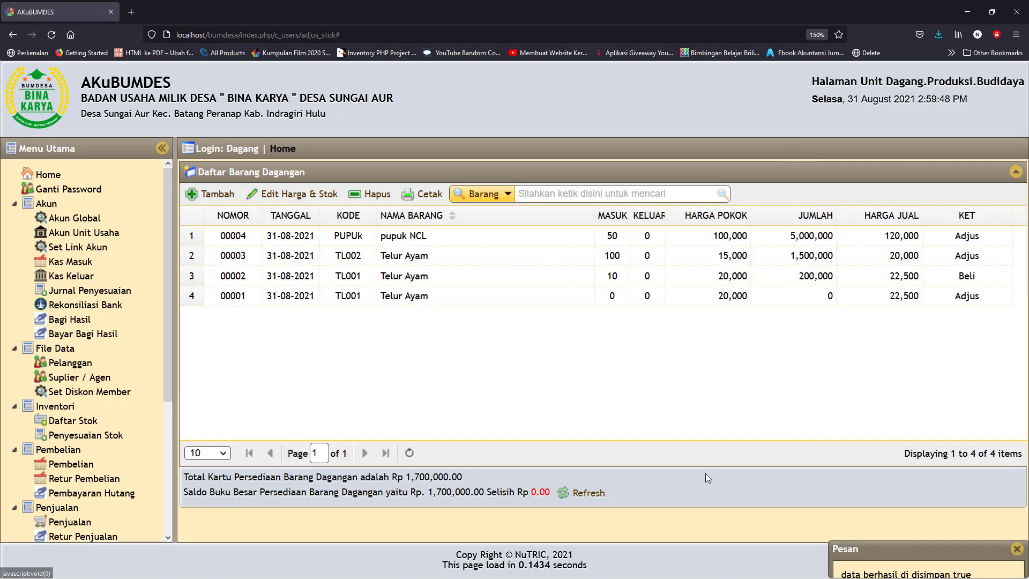
Refresh the inventory totals and check the Selisih amount between the stock cards and the general ledger
click(590, 497)
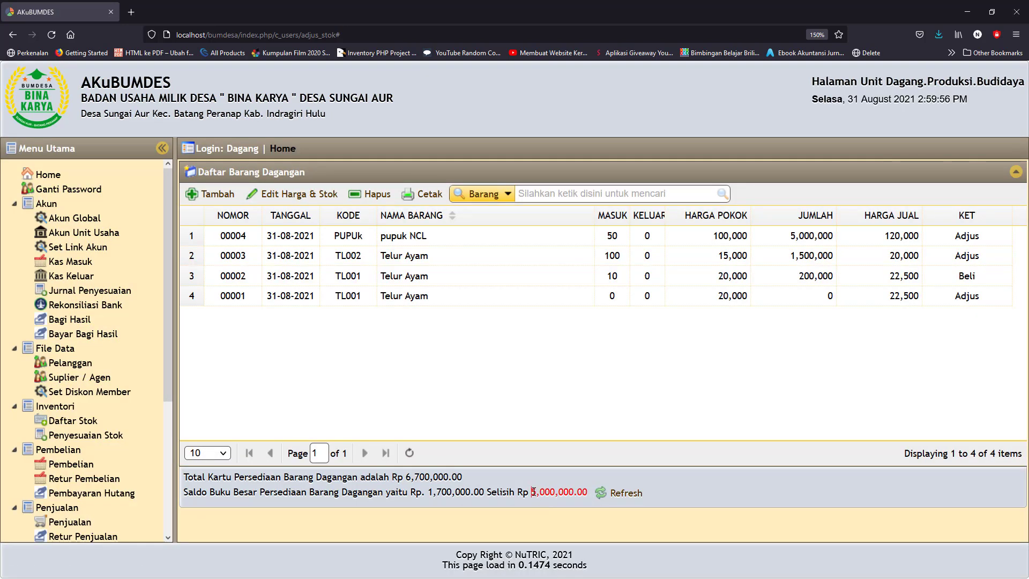
drag(533, 492, 589, 493)
click(552, 498)
drag(548, 491, 587, 493)
Start a new entry in Jurnal Penyesuaian dated 31-08-2021 with 1151 Persediaan Barang as the debit account
click(68, 294)
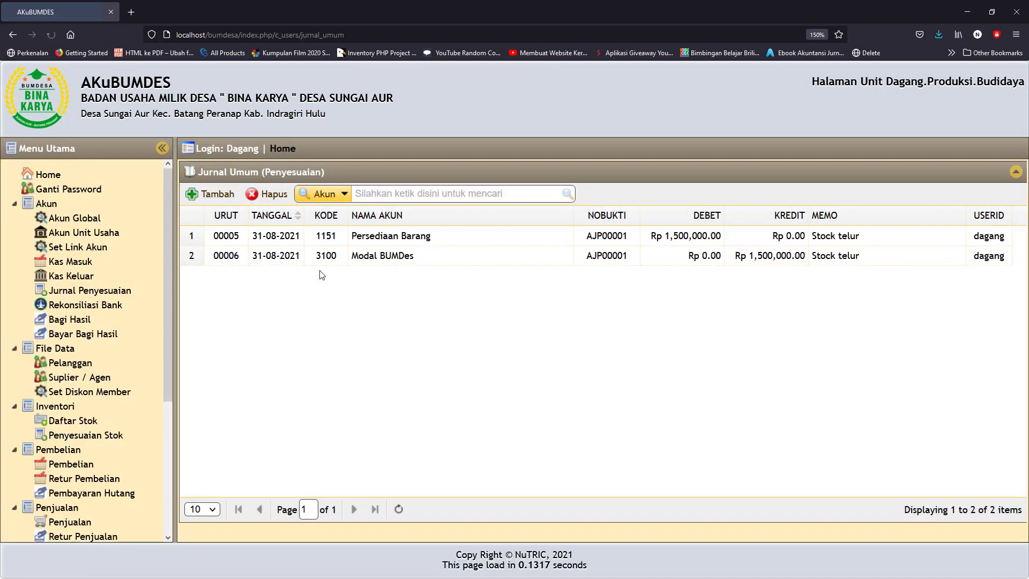
click(209, 196)
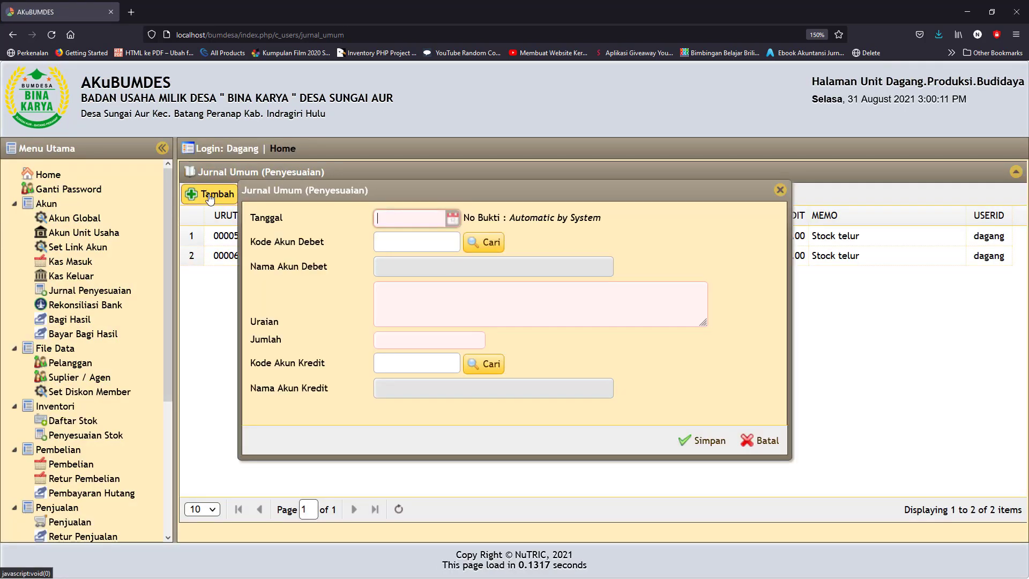
click(452, 217)
click(426, 362)
click(487, 245)
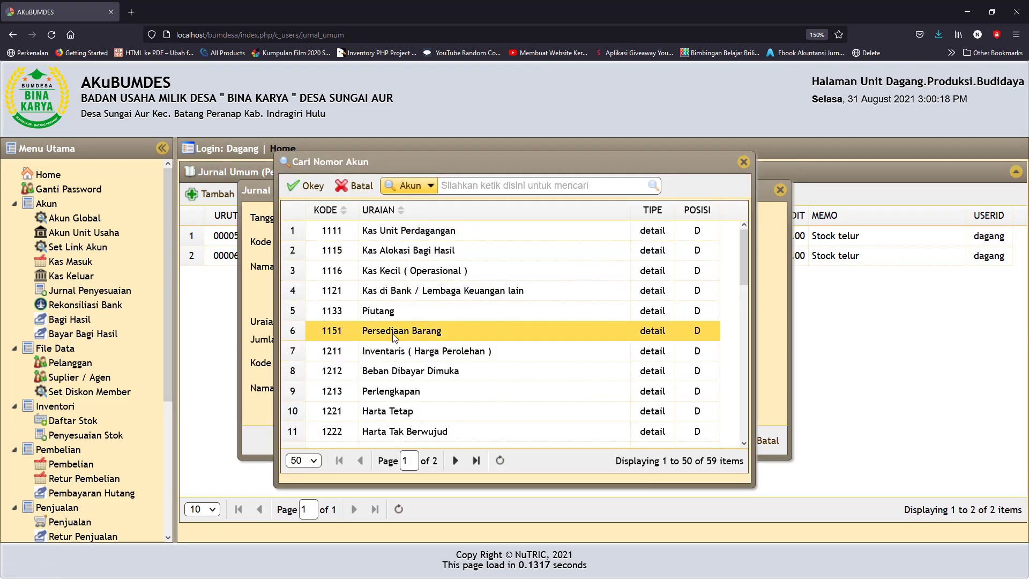
click(399, 335)
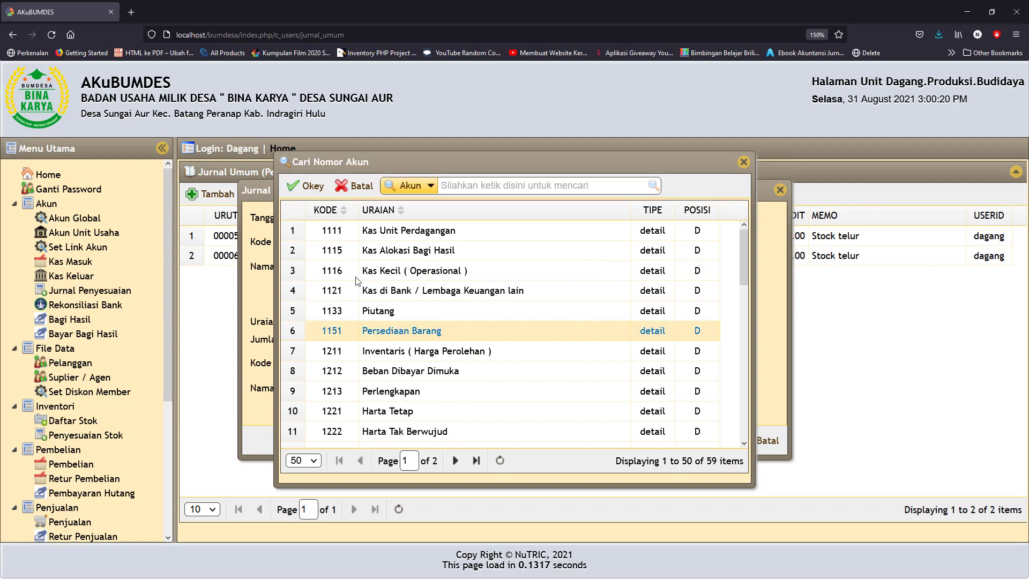
click(310, 188)
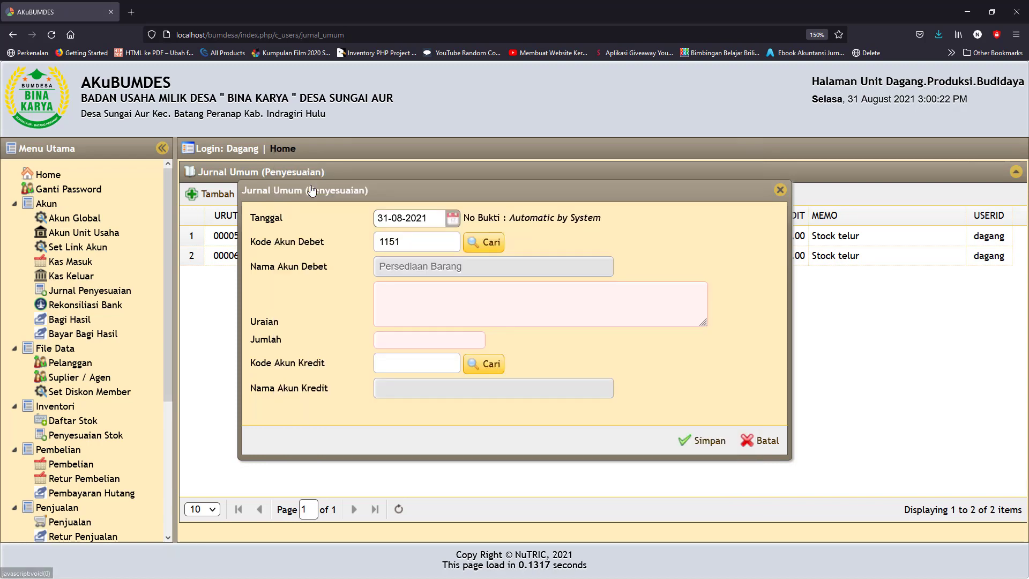
Enter stock pupuk NCL as the journal entry's Uraian and set its Jumlah to 5000000
click(403, 292)
text(sto)
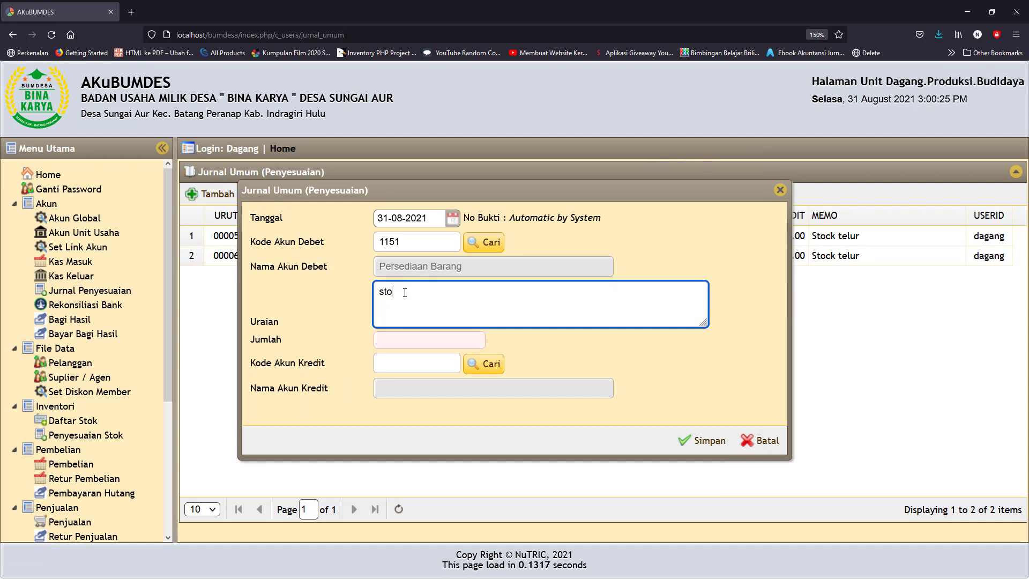
text(ck pu)
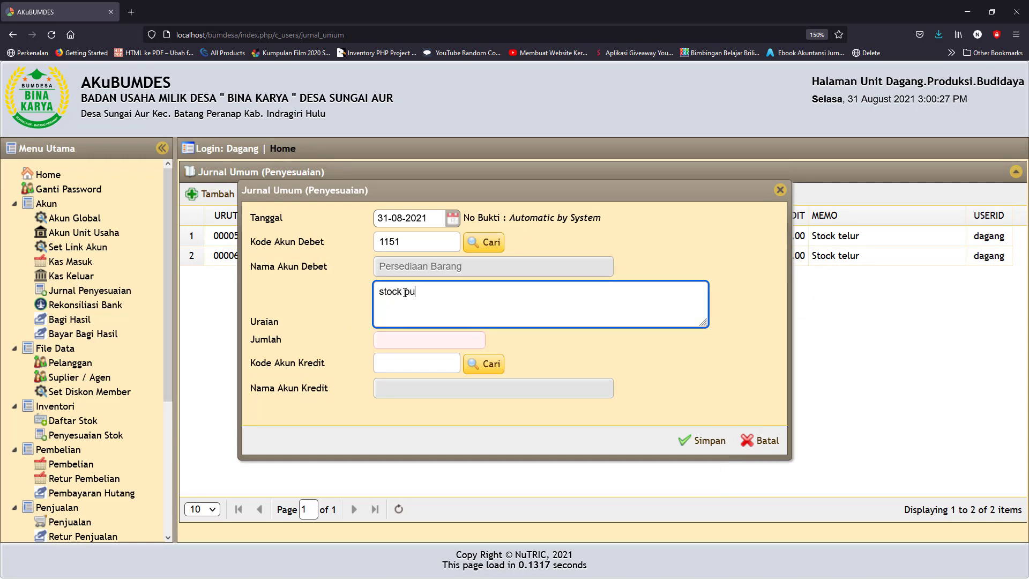
text(puk NCL)
click(403, 341)
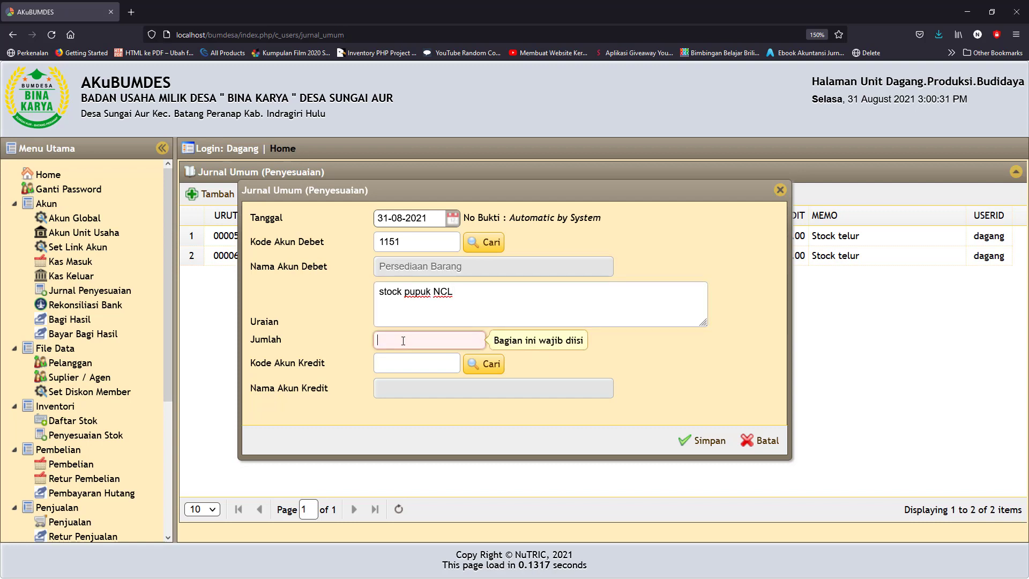
text(5000000)
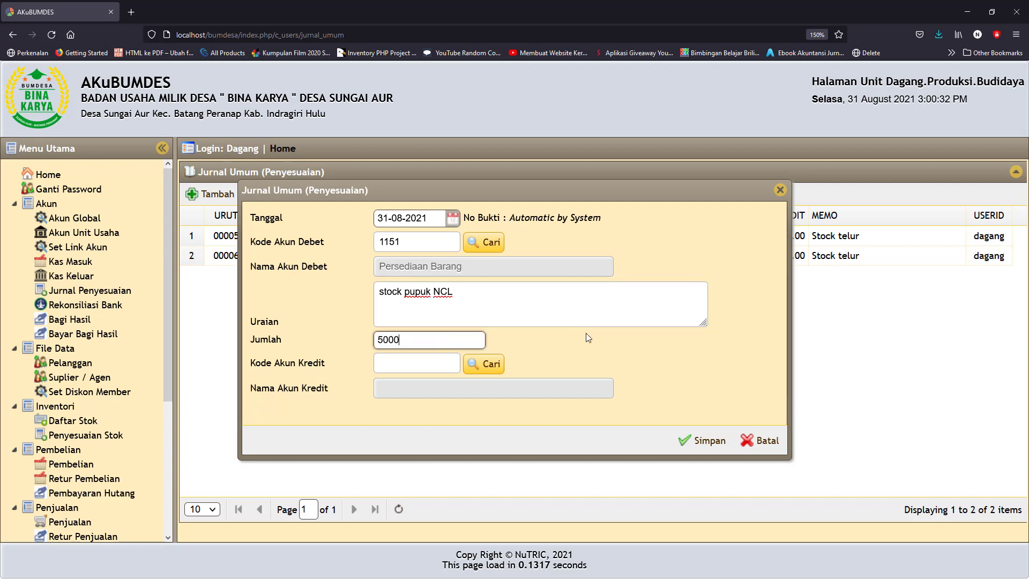
Choose 3100 Modal BUMDes as the credit account and save the adjustment journal entry
click(489, 369)
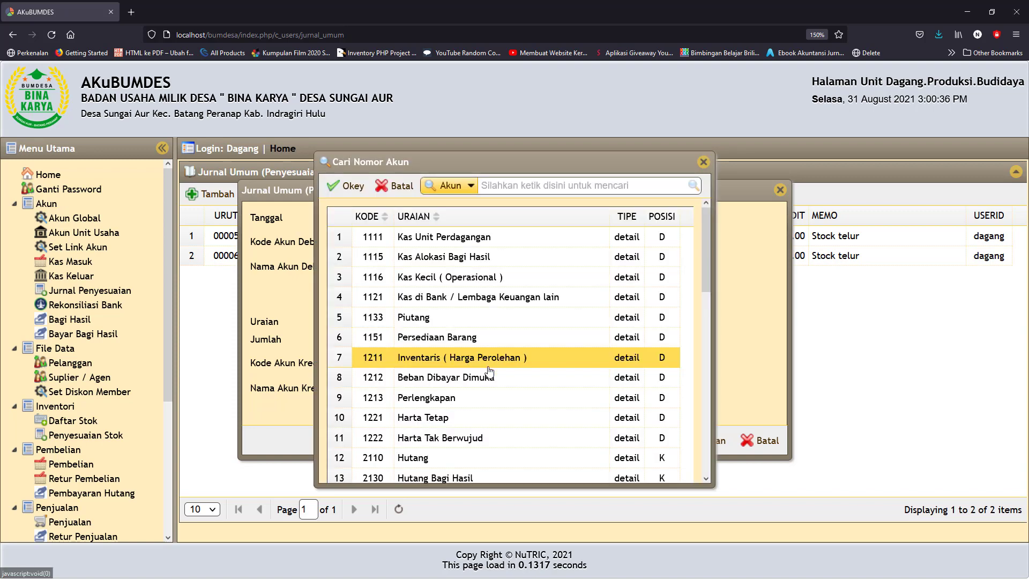
scroll(485, 362, down, 3)
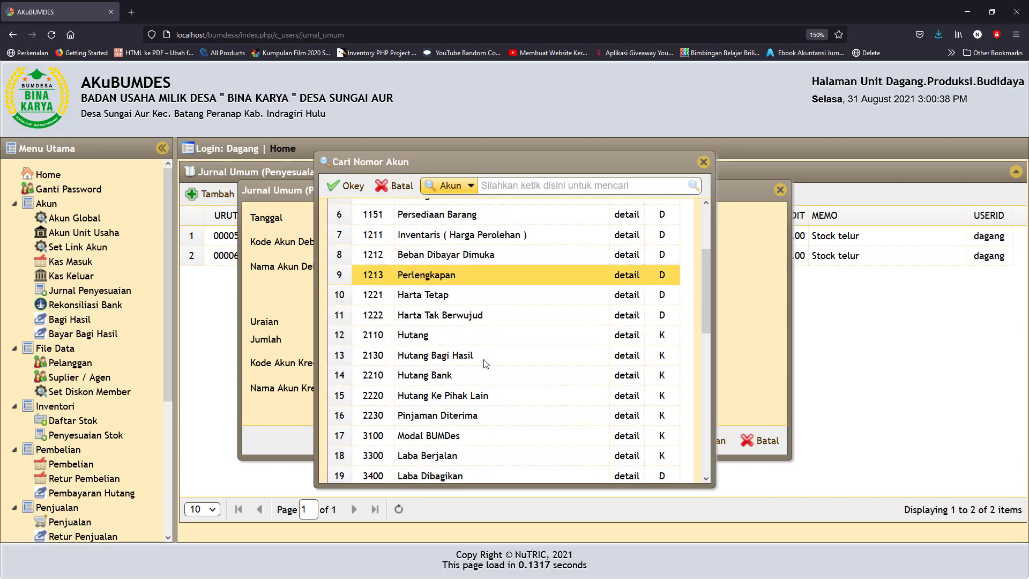
click(451, 428)
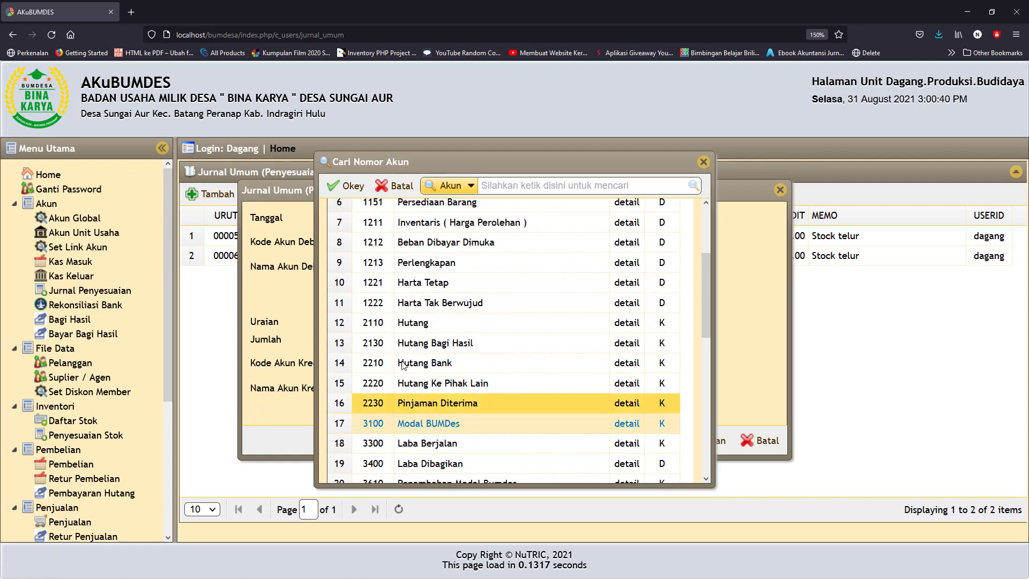
click(345, 185)
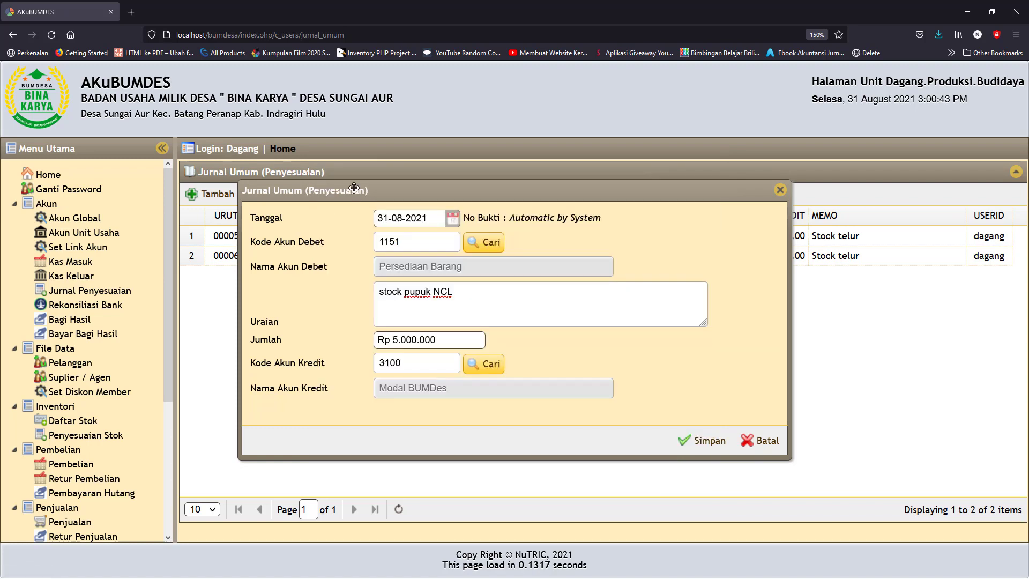
click(703, 446)
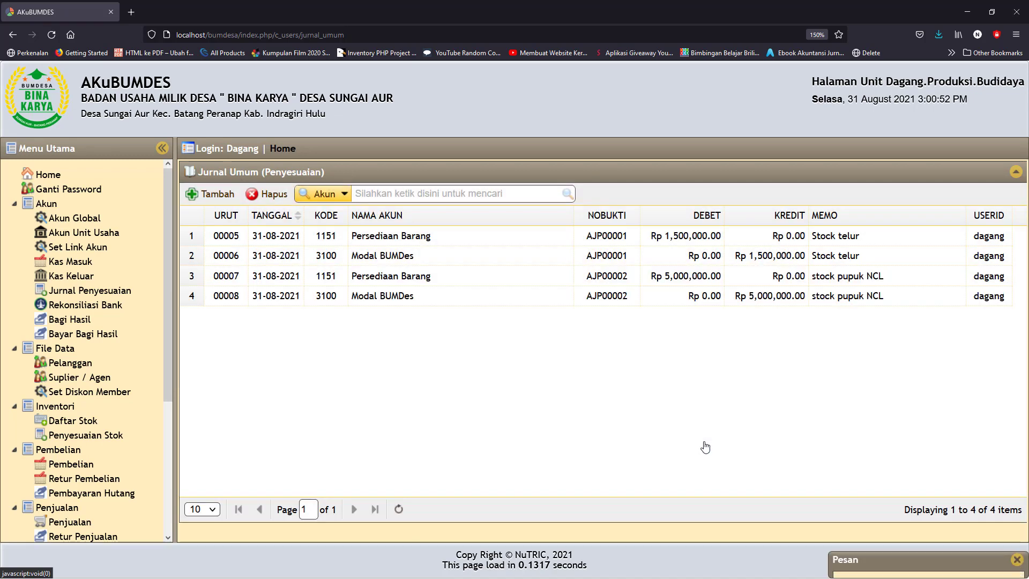
Check the Selisih amount in Penyesuaian Stok and each item's final stock in Daftar Stok
drag(166, 377, 143, 483)
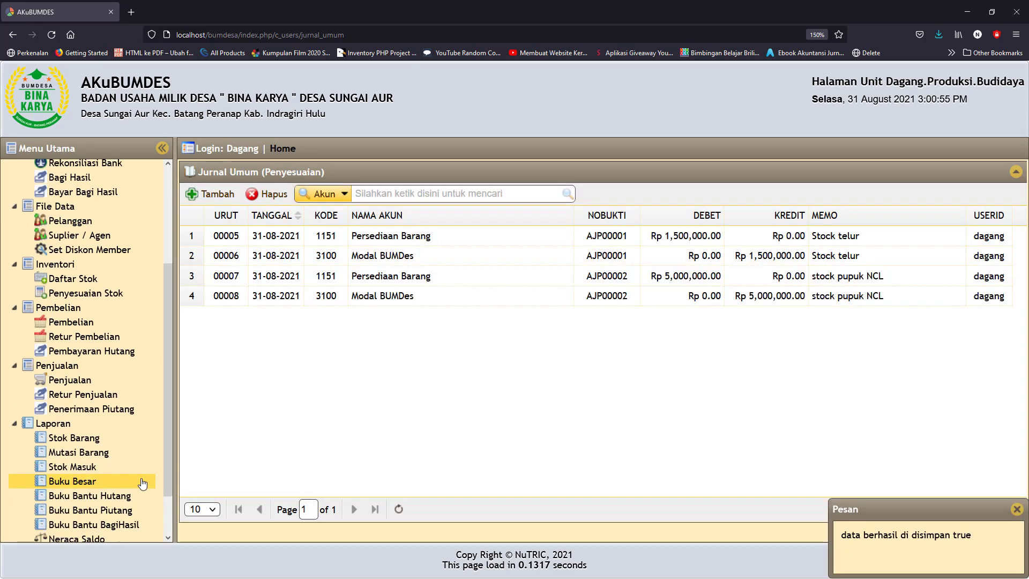
click(87, 296)
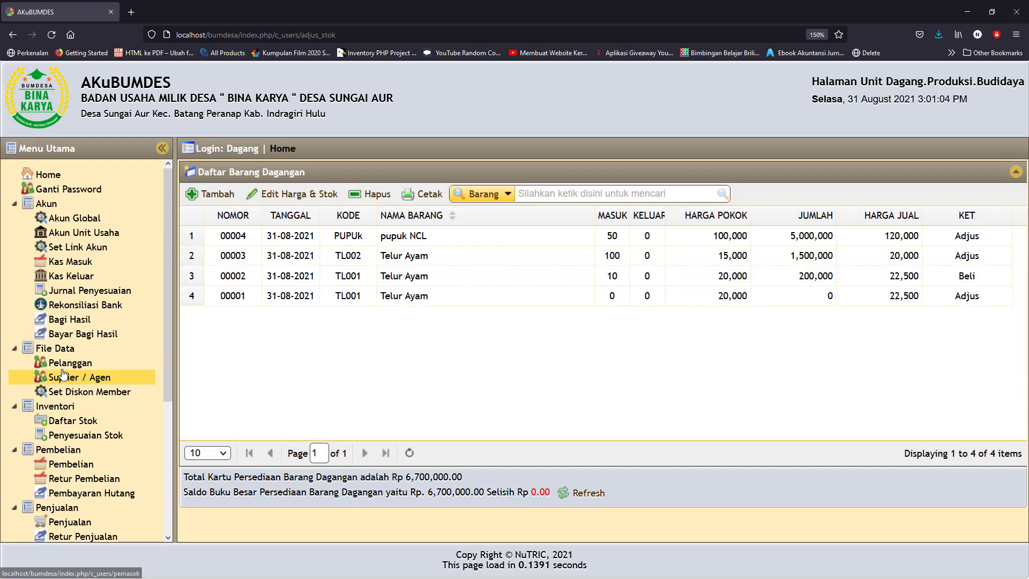
click(72, 422)
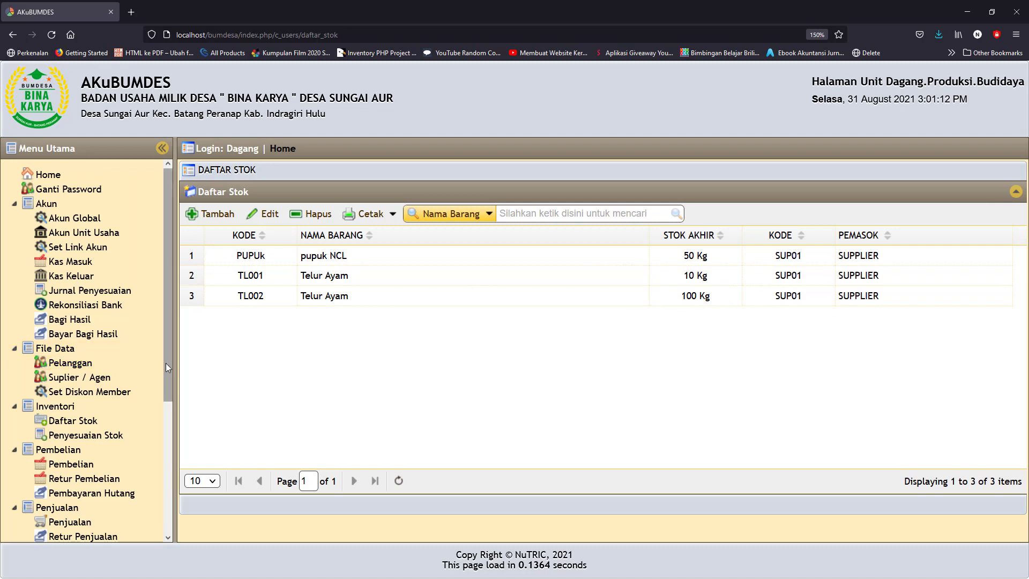
Display the Neraca report for 31-08-2021
drag(166, 362, 168, 489)
click(78, 502)
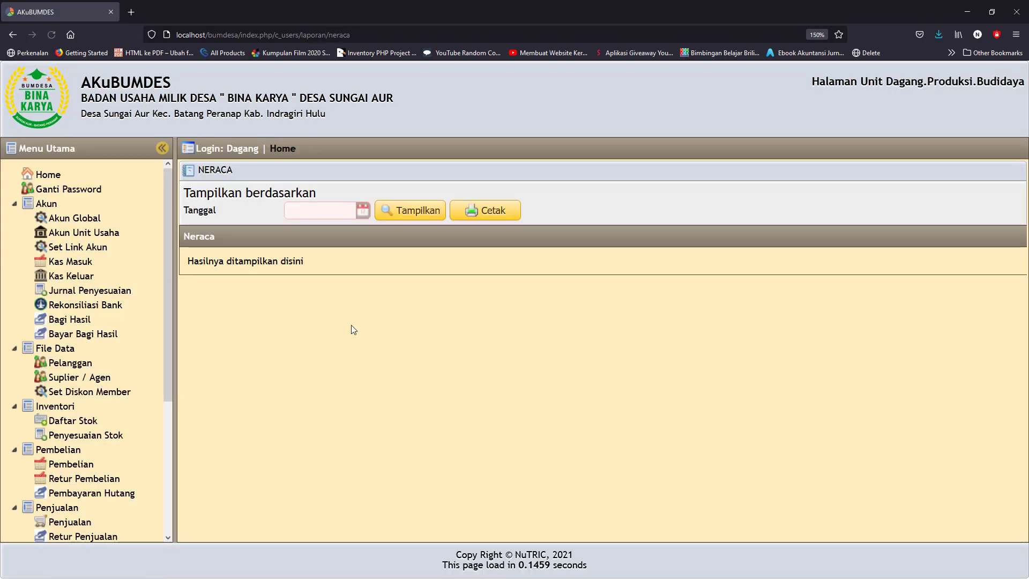
click(336, 354)
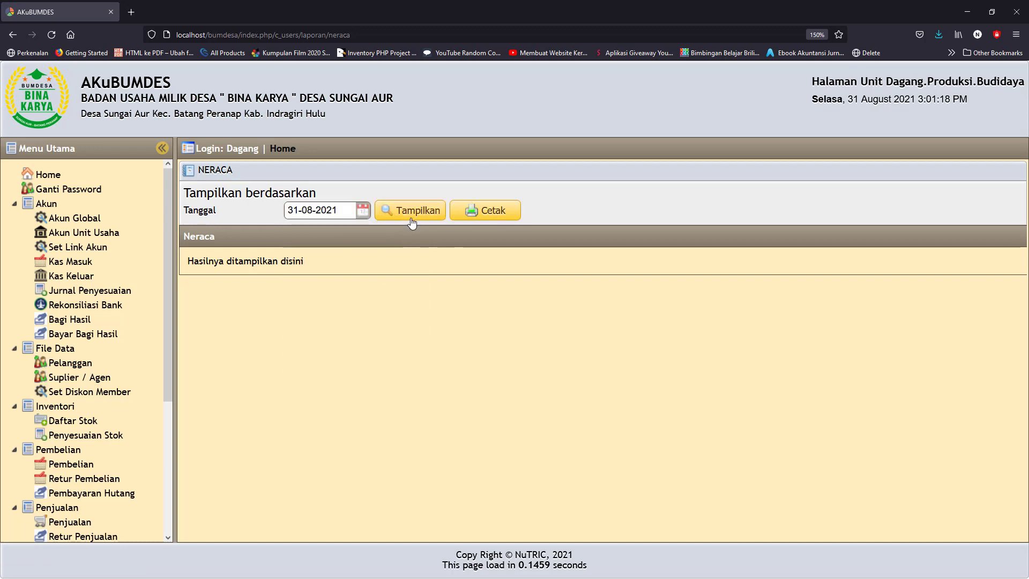
click(412, 212)
Compare the Persediaan Barang, Kas Unit Perdagangan and Modal BUMDes balances in the Neraca
scroll(777, 397, down, 3)
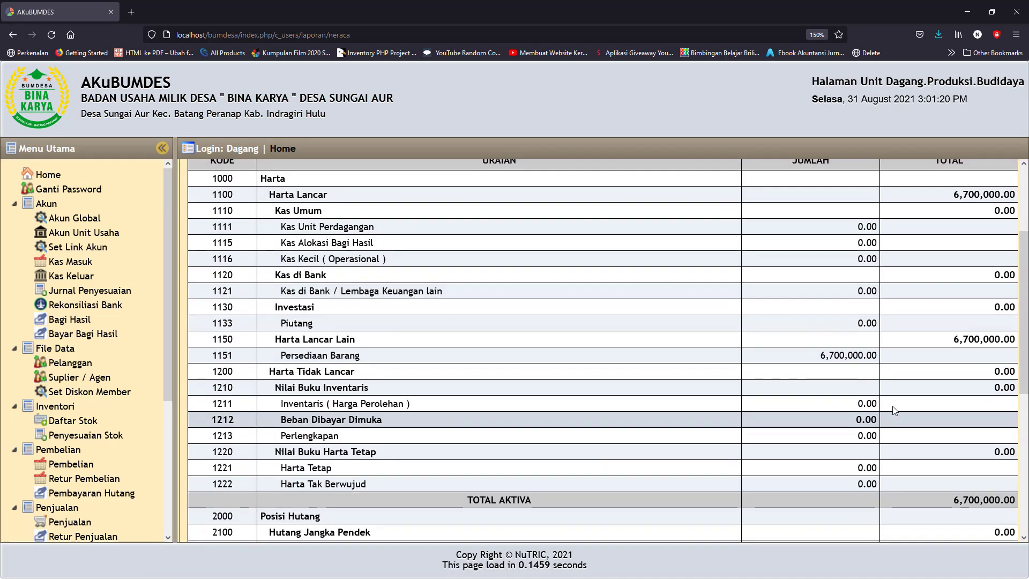
drag(812, 358, 882, 358)
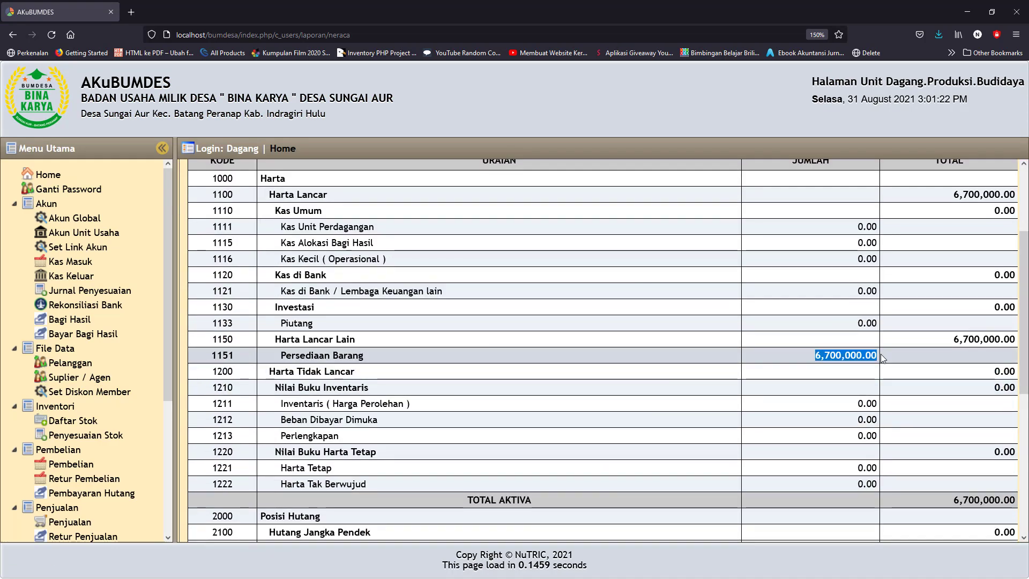
drag(850, 226, 882, 227)
scroll(942, 443, down, 3)
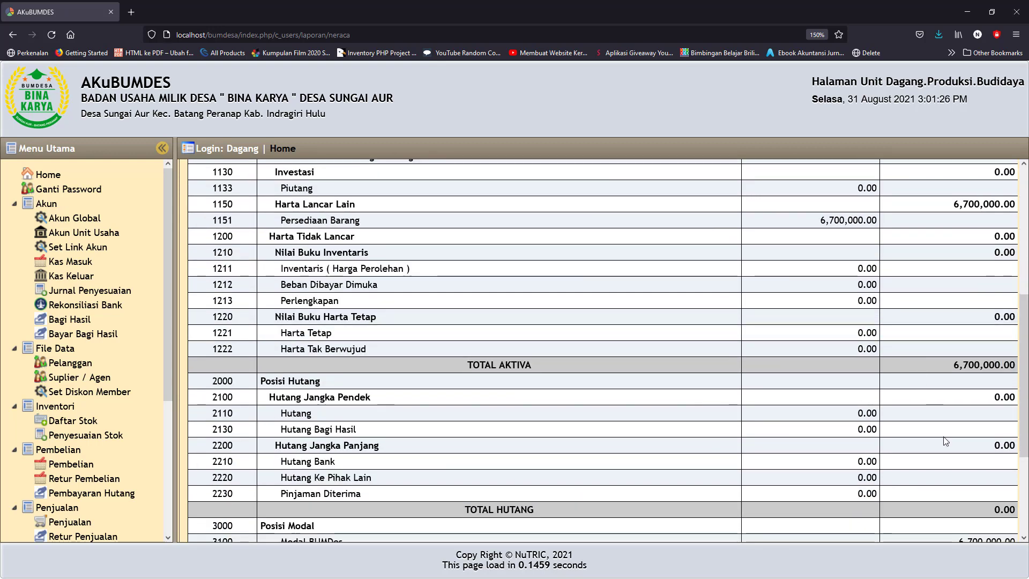
scroll(951, 444, down, 3)
scroll(951, 443, down, 1)
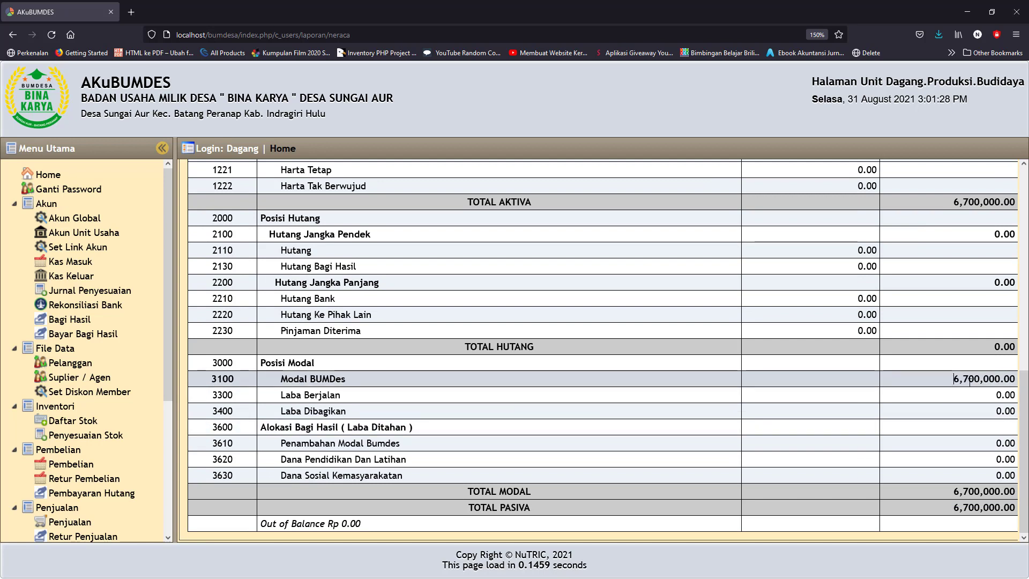
drag(949, 378, 1009, 378)
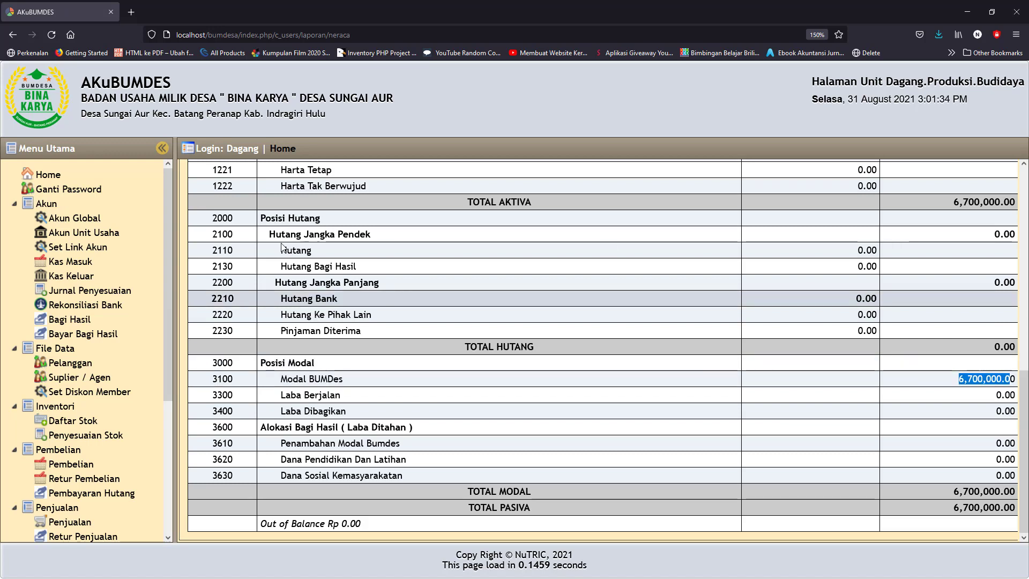
Display the Buku Besar for Kas Unit Perdagangan from 01-08-2021 to 31-08-2021 and check the purchase's credit amount
scroll(85, 375, down, 3)
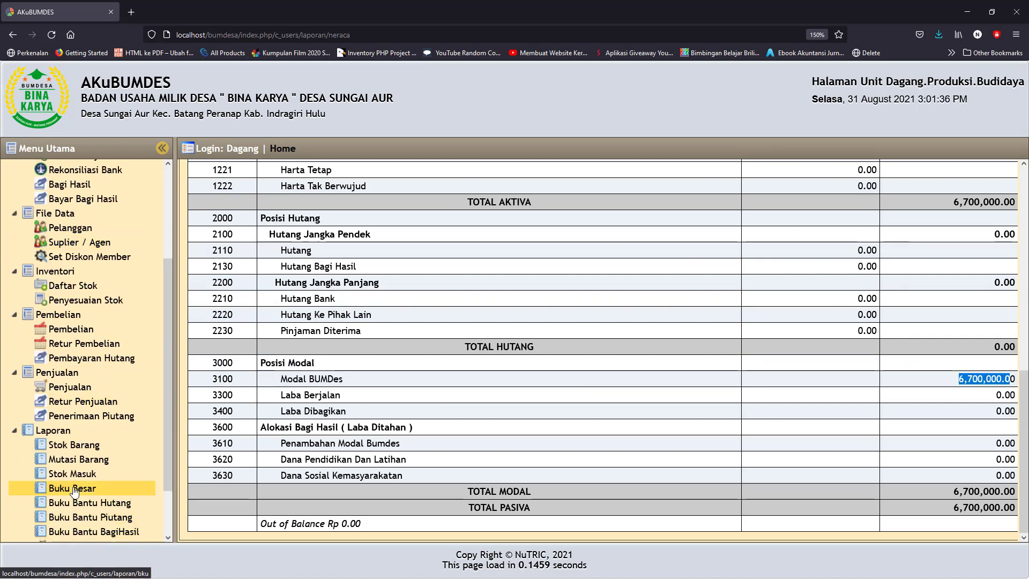
click(74, 489)
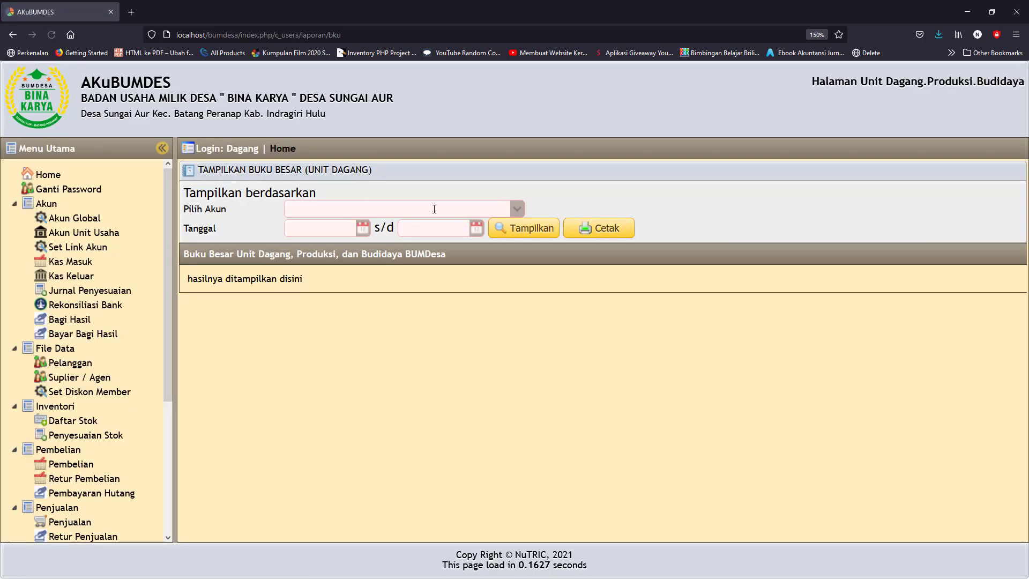
click(518, 210)
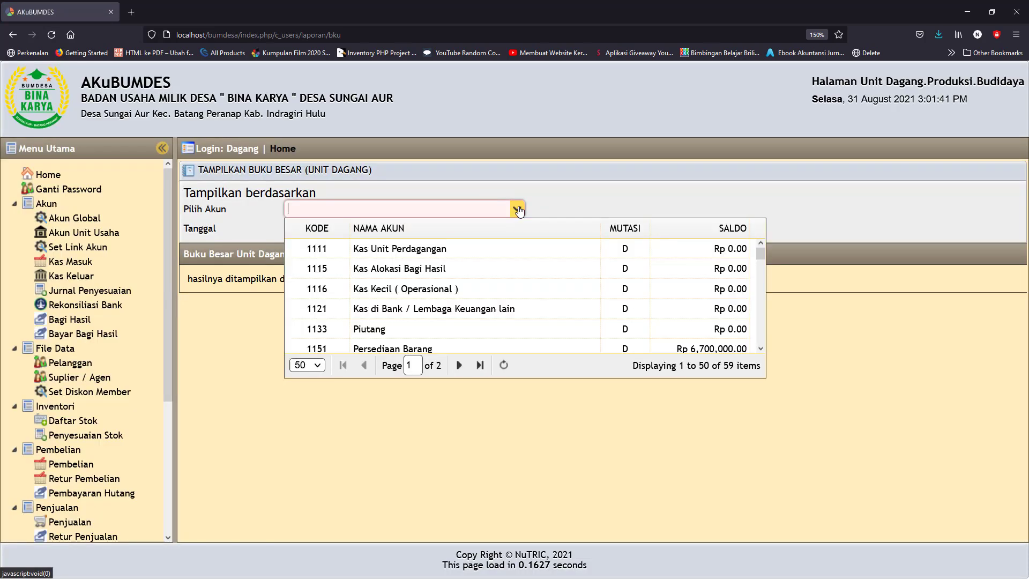
click(439, 249)
click(363, 228)
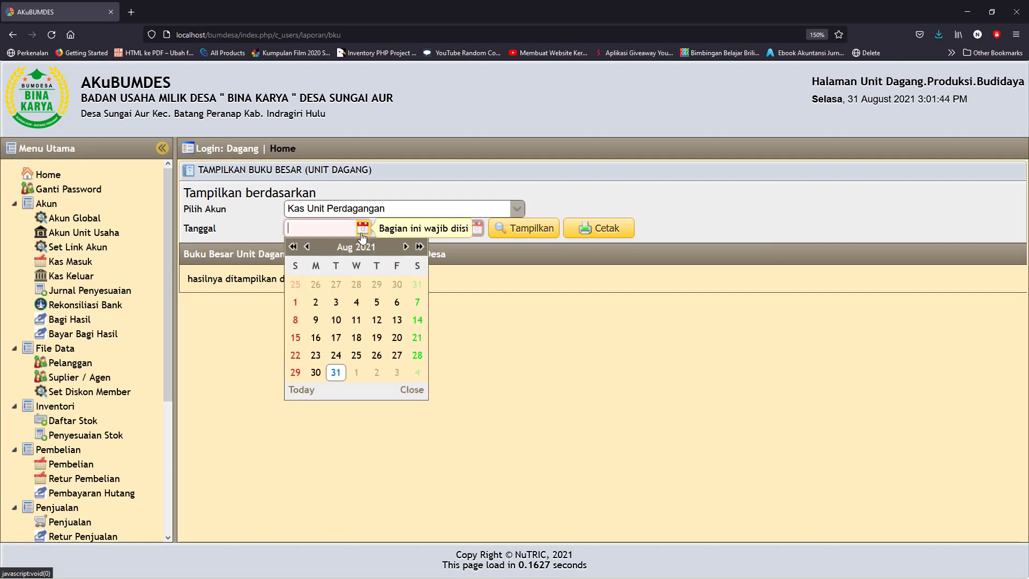
click(295, 301)
click(476, 228)
click(449, 375)
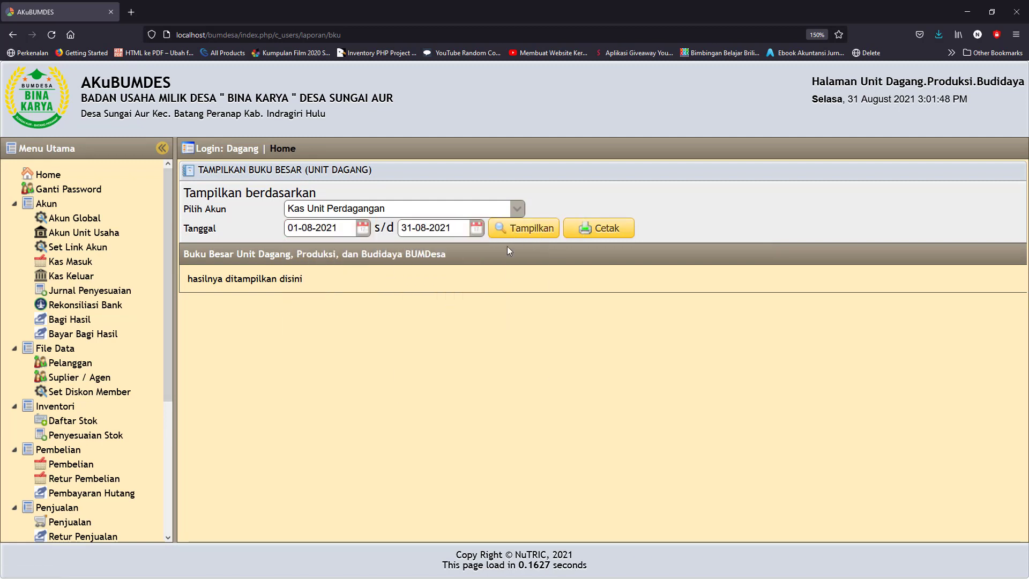
click(518, 231)
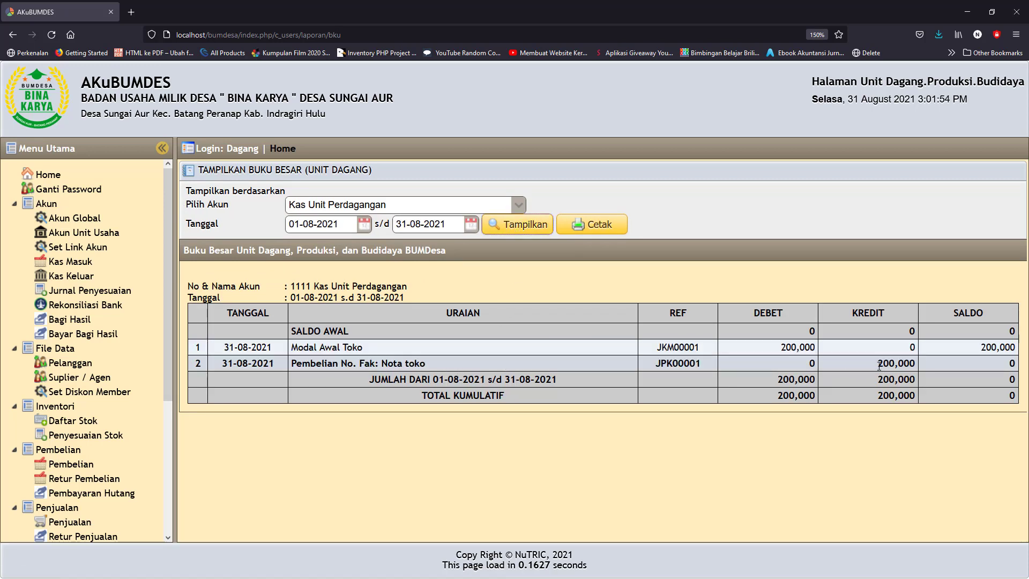
drag(879, 365, 919, 366)
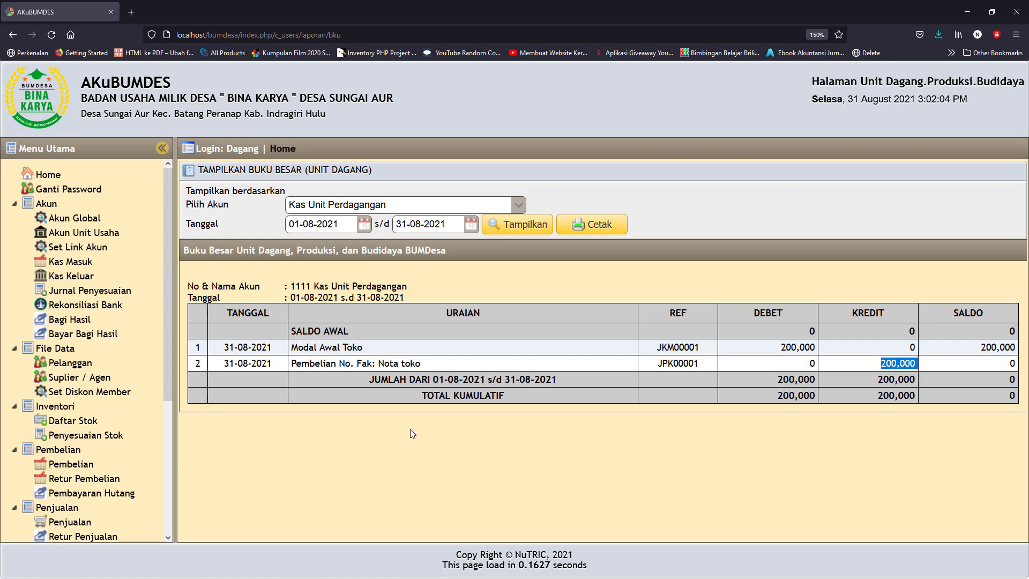
Display the Buku Besar for Persediaan Barang over the same dates and review the debit amounts of the purchase and stock adjustments
click(516, 205)
scroll(429, 316, down, 2)
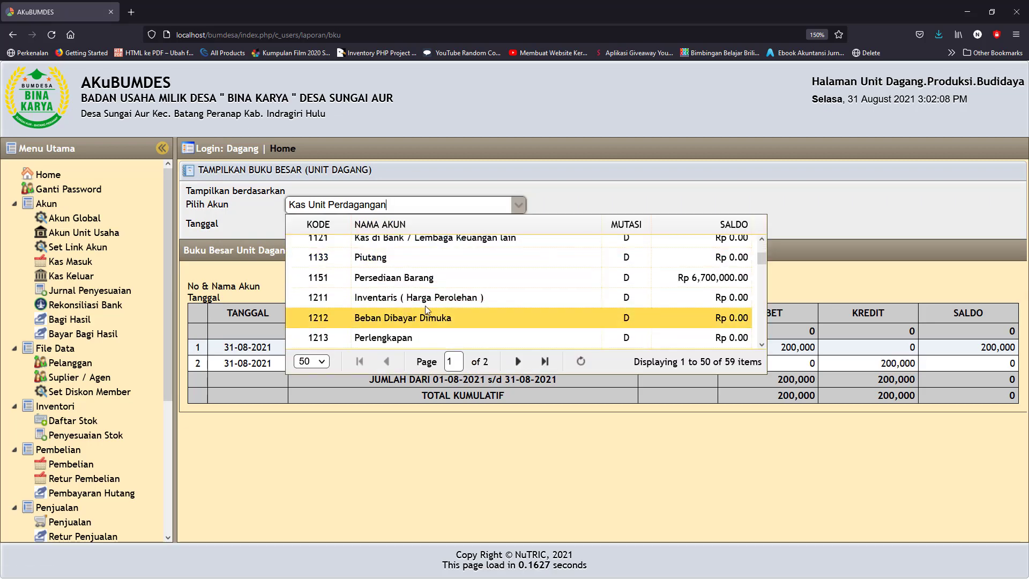
click(428, 277)
click(498, 230)
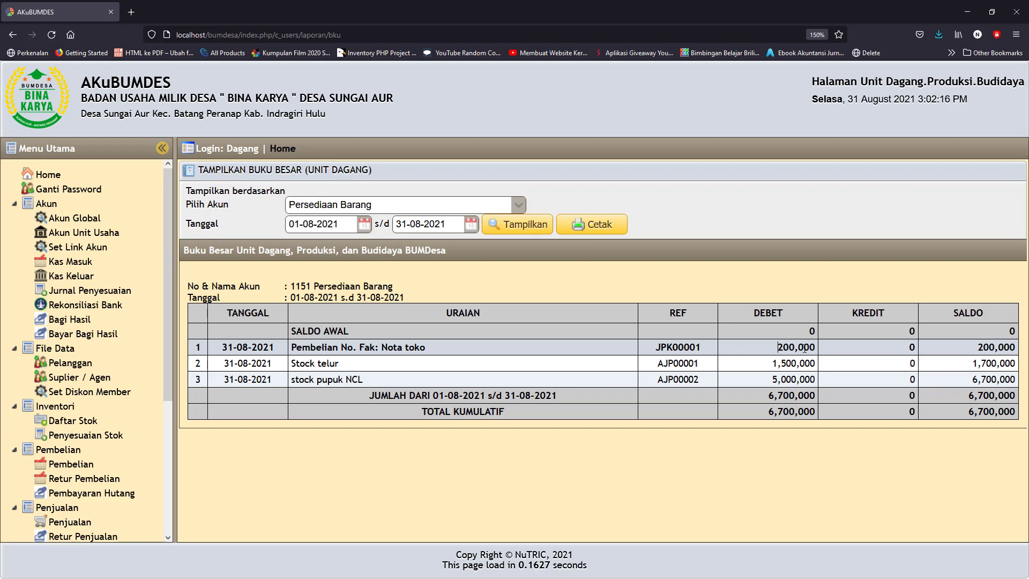
double_click(780, 347)
drag(761, 363, 828, 372)
drag(763, 378, 813, 380)
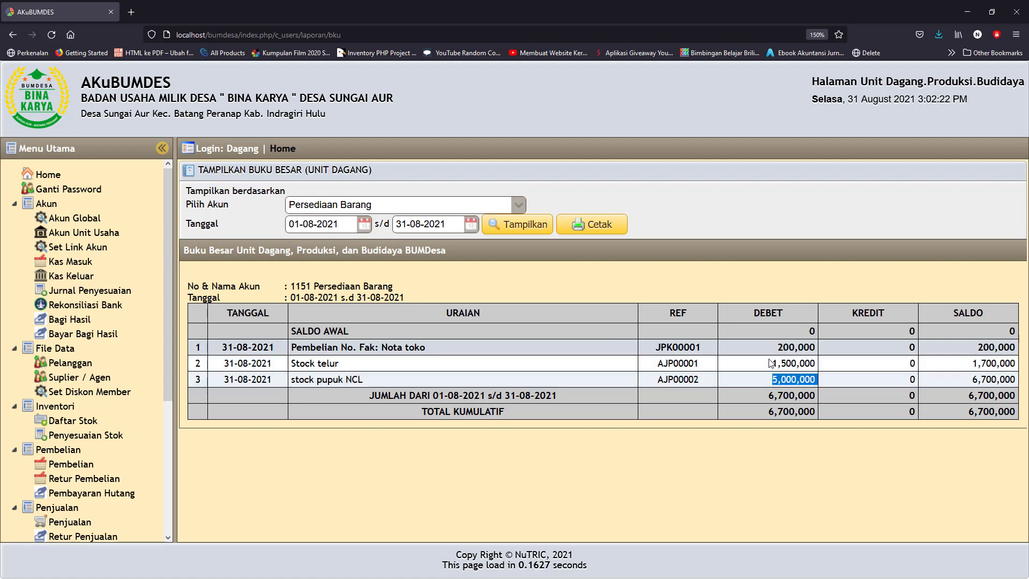
scroll(168, 375, down, 5)
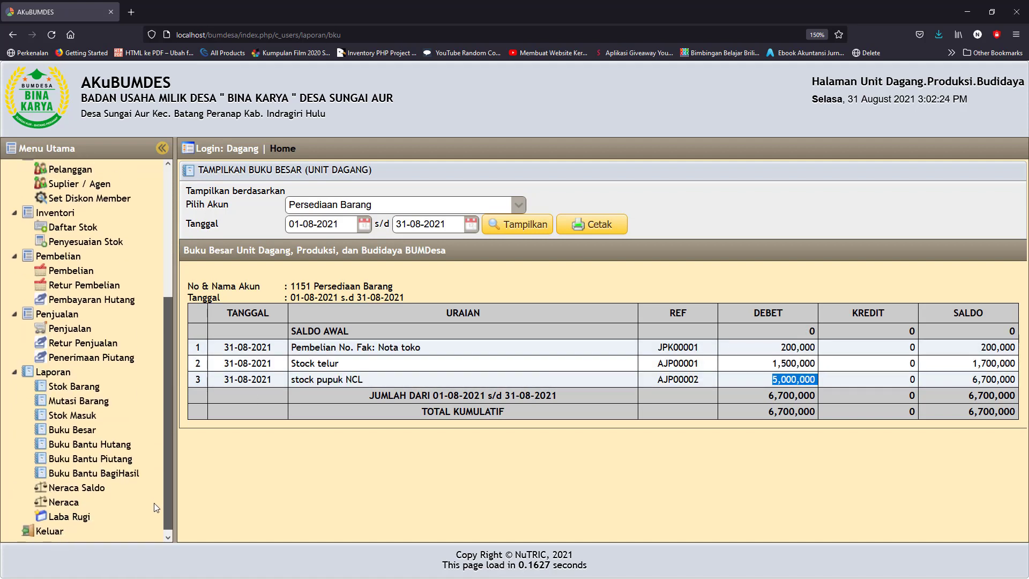